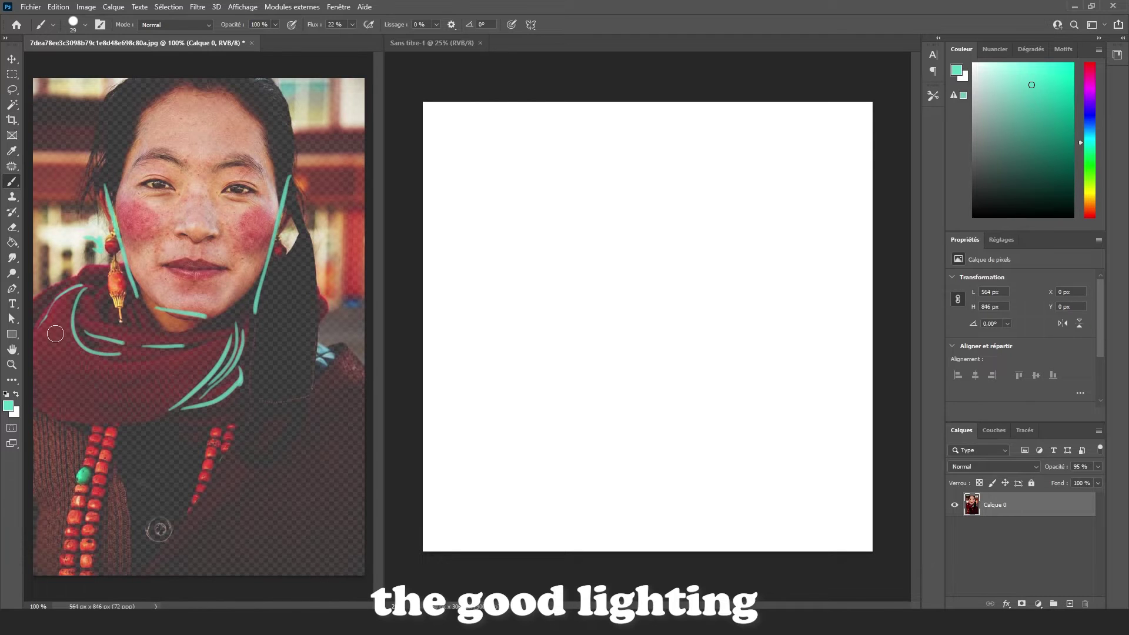
Mark the scarf's curve, the hanging braid and the bead necklace on the reference photo with turquoise arrows and strokes
left_click_drag(56, 334, 119, 375)
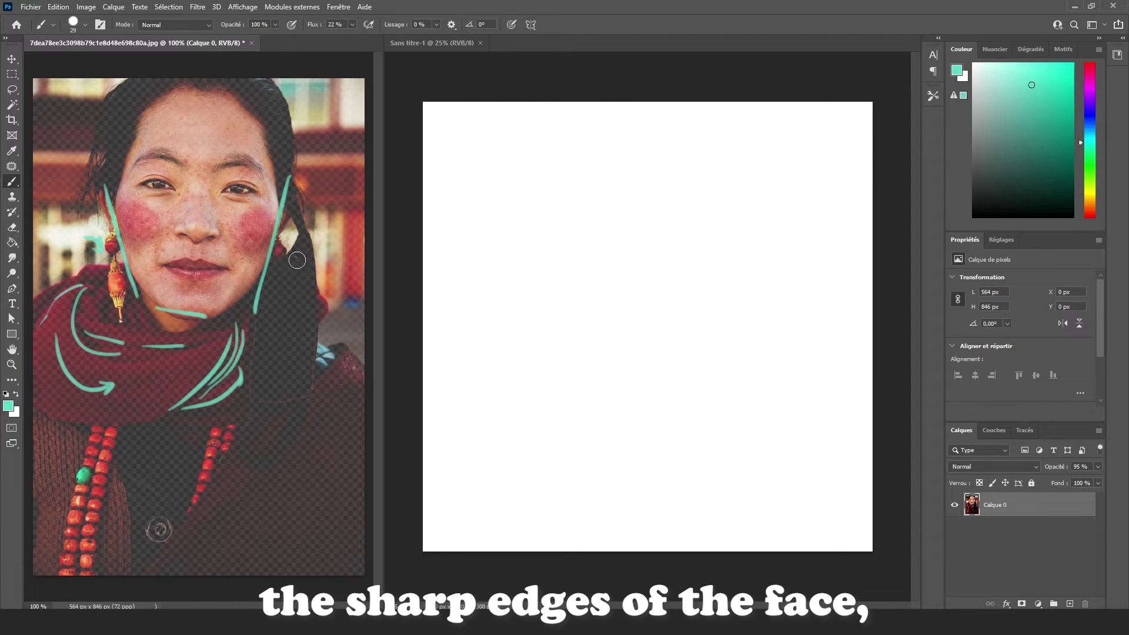
left_click_drag(297, 259, 276, 388)
mouse_move(141, 472)
left_mouse_down()
mouse_move(112, 499)
mouse_move(92, 463)
mouse_move(101, 467)
left_mouse_up()
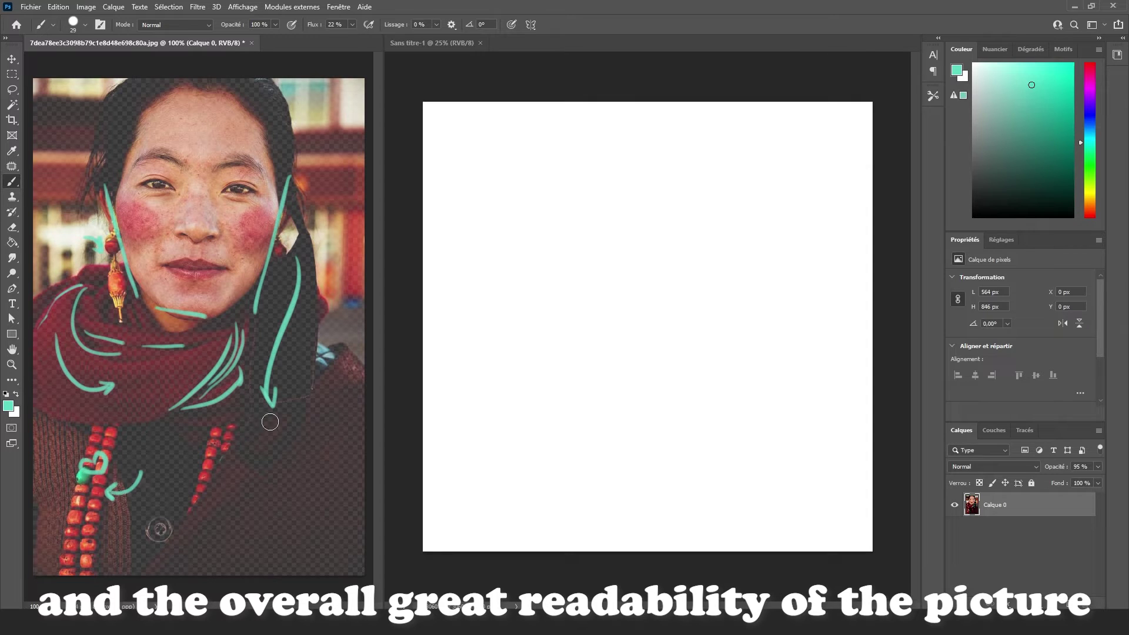
mouse_move(285, 477)
left_mouse_down()
mouse_move(267, 479)
mouse_move(283, 477)
left_mouse_up()
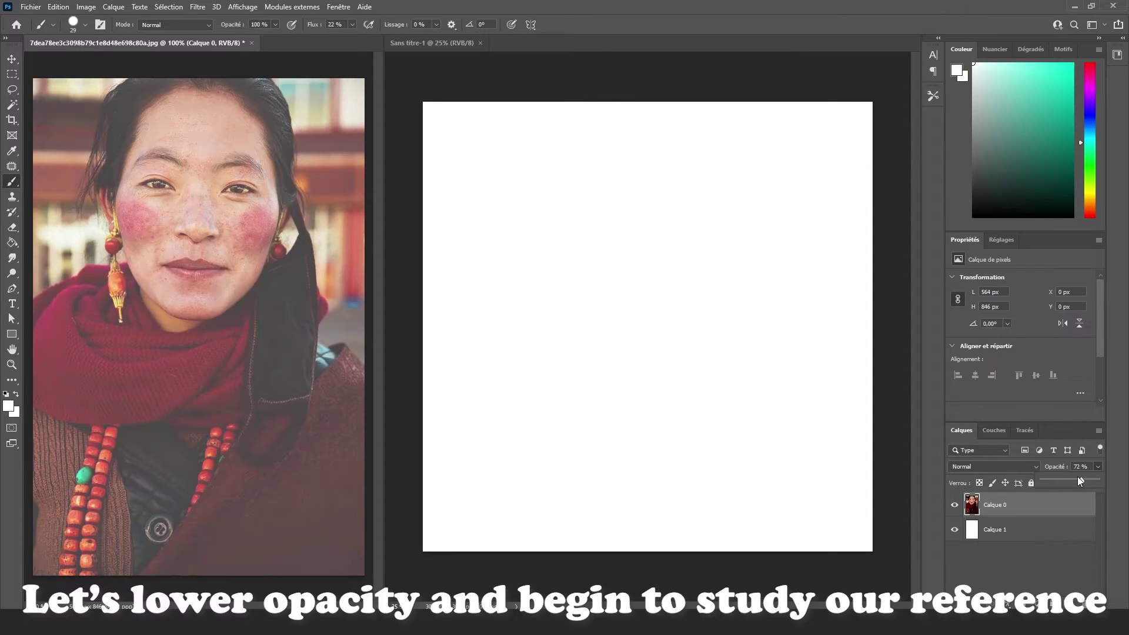
Lower the opacity of the reference photo layer to 64%
left_click_drag(1076, 481, 1069, 478)
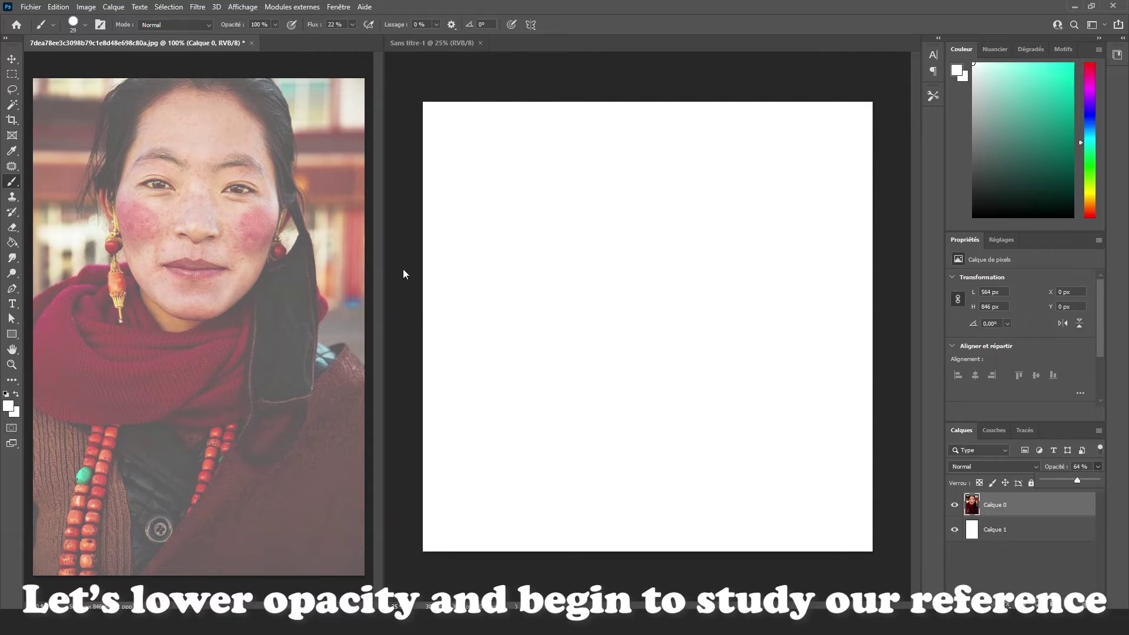
left_click(506, 170)
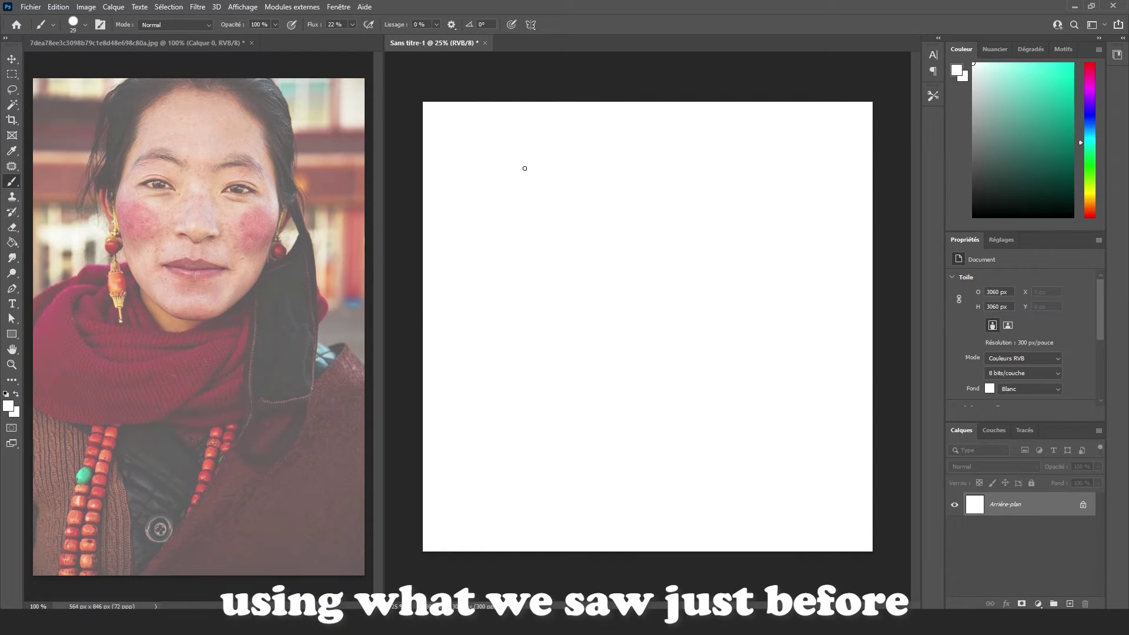
Handwrite "1 → SHAPE OF THE FACE" in turquoise with a 73 px brush at the top of the blank canvas, with an arrow toward the photo
left_click(1031, 72)
left_click(1041, 87)
left_click(1030, 86)
left_click(85, 28)
left_click(96, 62)
left_click_drag(445, 147, 505, 158)
left_click_drag(521, 136, 522, 157)
mouse_move(527, 132)
left_mouse_down()
mouse_move(527, 155)
mouse_move(548, 151)
left_mouse_up()
left_click_drag(554, 136, 556, 145)
mouse_move(582, 134)
left_mouse_down()
mouse_move(672, 143)
mouse_move(719, 129)
mouse_move(717, 147)
mouse_move(762, 144)
left_mouse_up()
left_click_drag(521, 194, 482, 215)
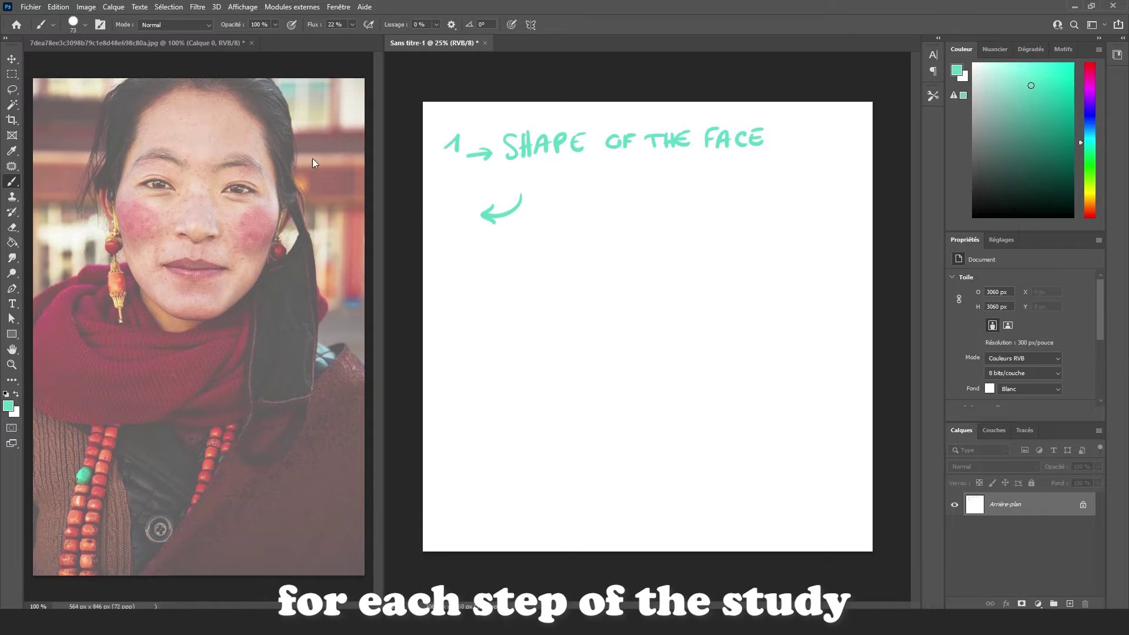
Trace the full outline of the face on the reference photo with a 31 px turquoise brush
left_click(182, 144)
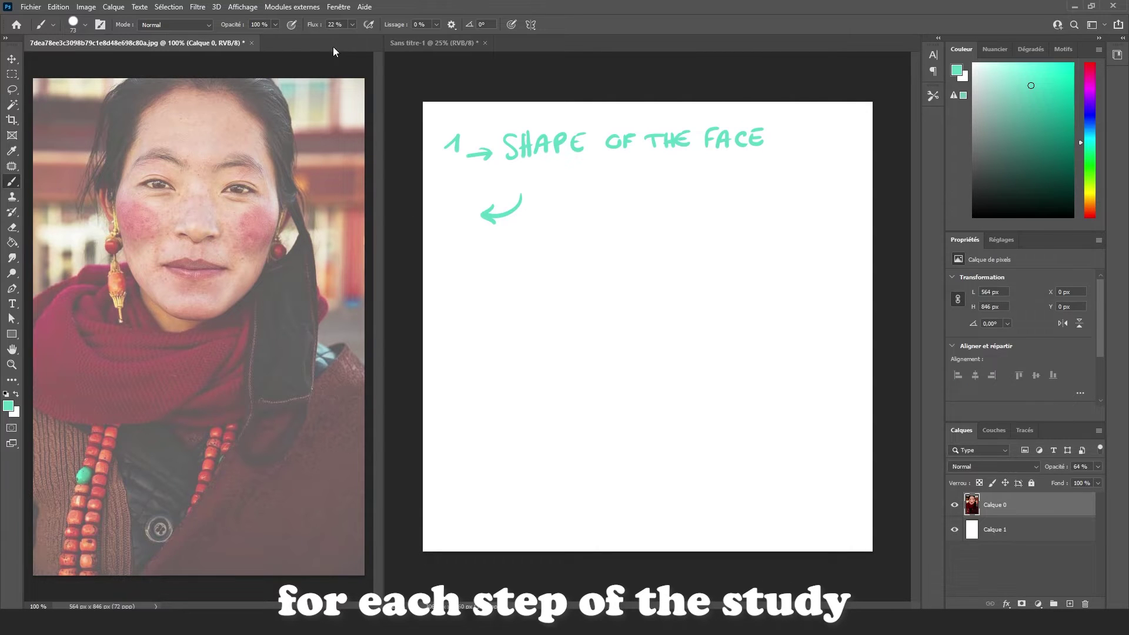
left_click(76, 25)
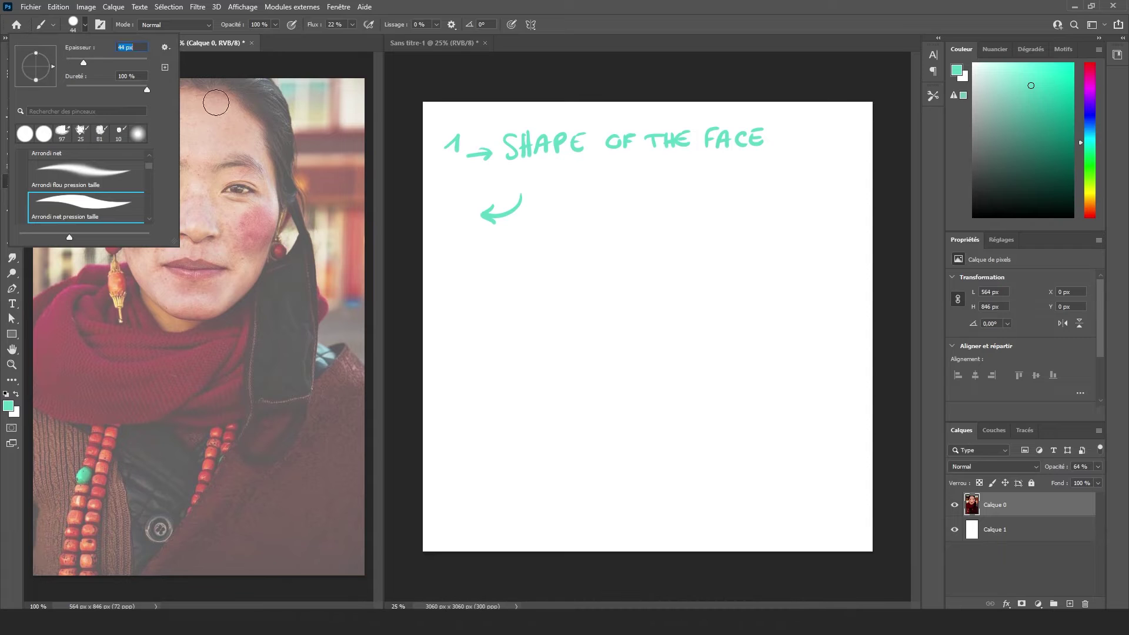
left_click(257, 209)
mouse_move(118, 197)
left_mouse_down()
mouse_move(135, 280)
mouse_move(159, 307)
mouse_move(205, 320)
mouse_move(260, 278)
left_mouse_up()
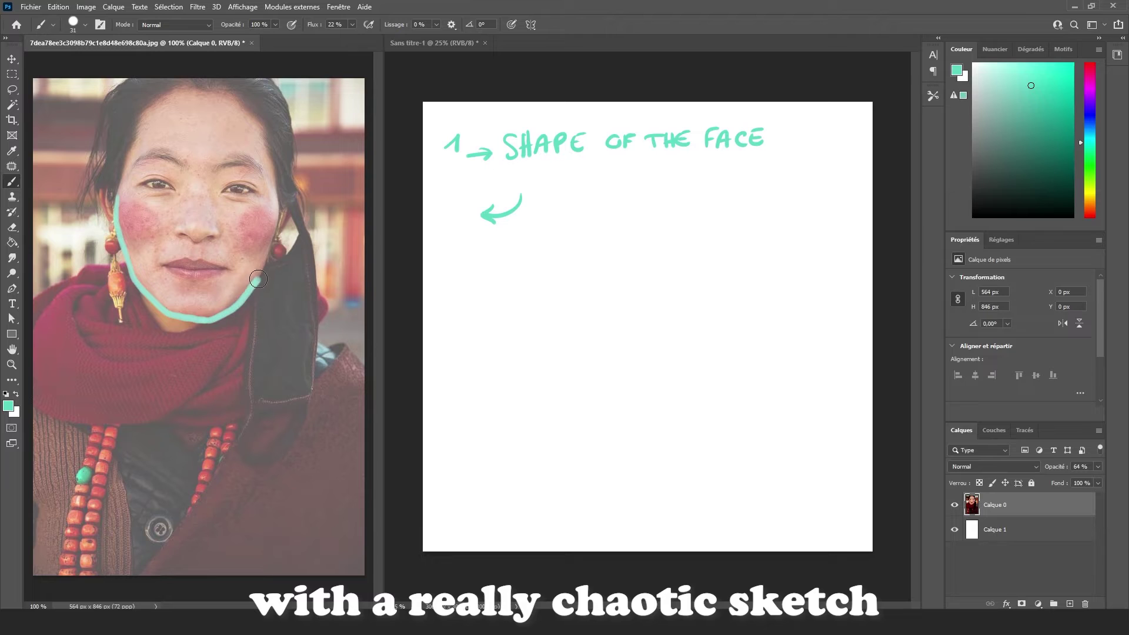
mouse_move(278, 196)
left_mouse_down()
mouse_move(256, 278)
mouse_move(263, 271)
left_mouse_up()
mouse_move(116, 203)
left_mouse_down()
mouse_move(129, 131)
mouse_move(176, 79)
left_mouse_up()
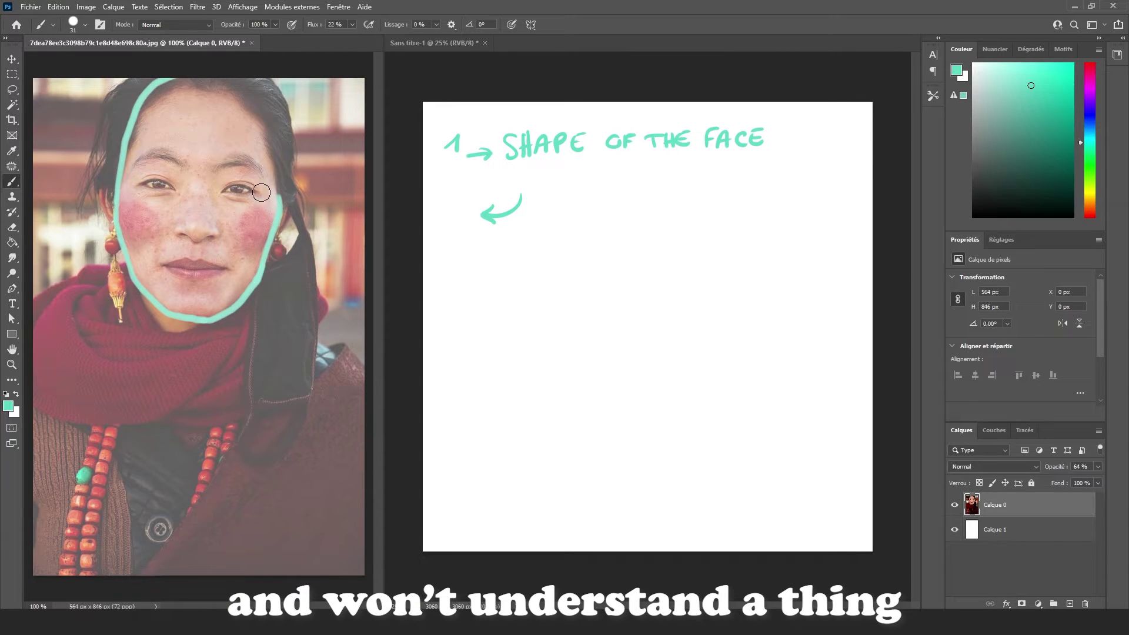
key("ctrl+z")
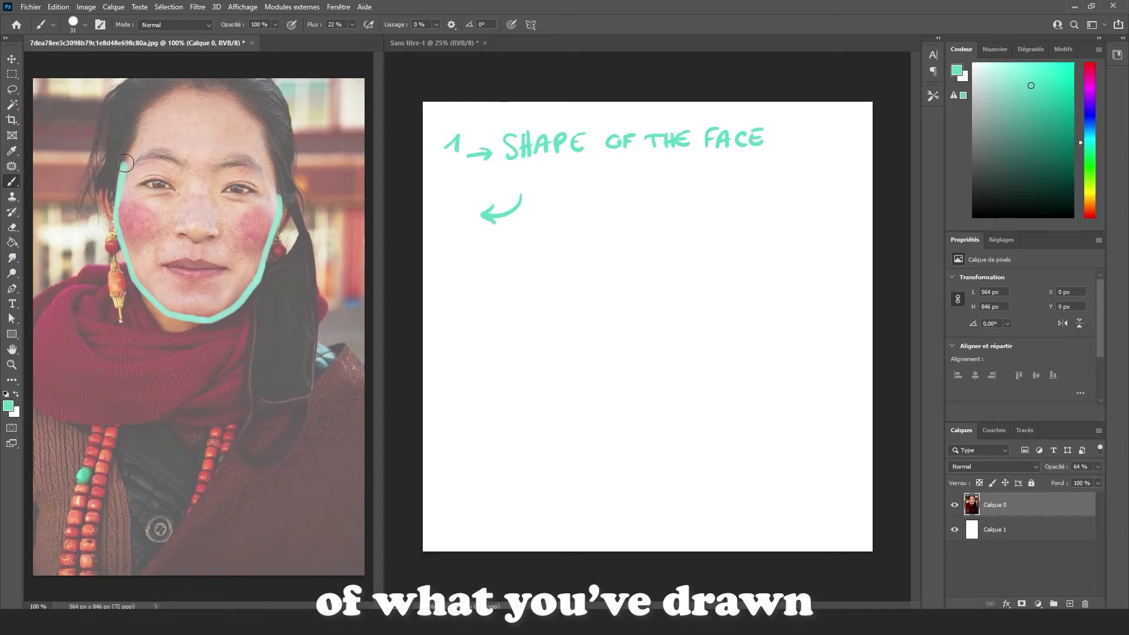
mouse_move(116, 205)
left_mouse_down()
mouse_move(123, 131)
mouse_move(153, 90)
mouse_move(197, 77)
mouse_move(233, 84)
mouse_move(254, 106)
mouse_move(278, 198)
left_mouse_up()
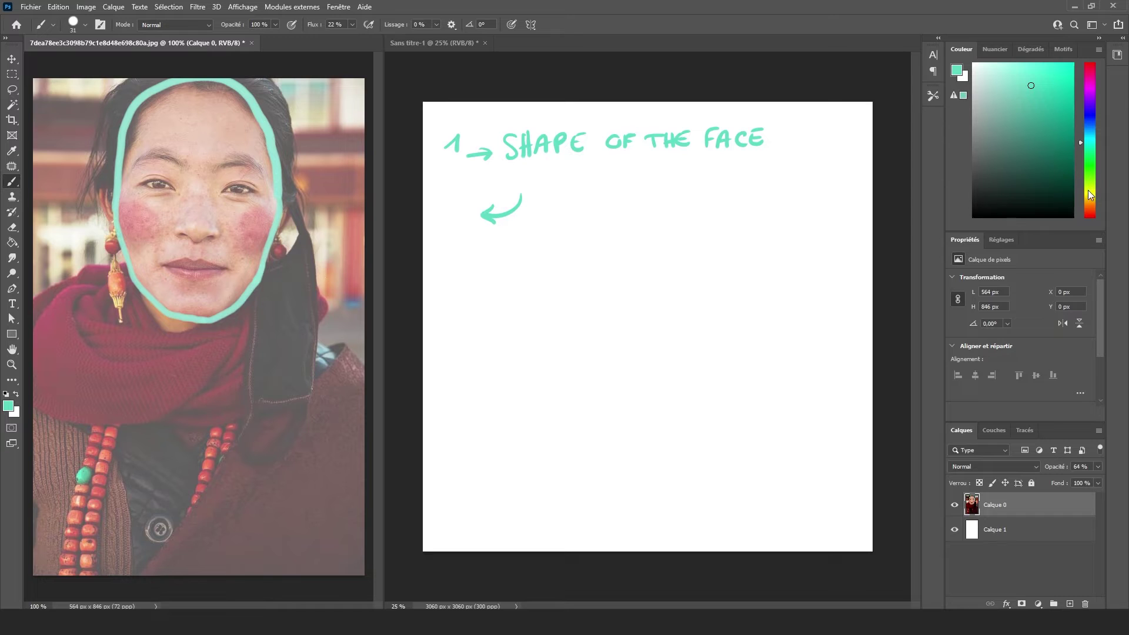
Handwrite "2 → Axes + Proportions" in orange with a 73 px brush below the first note, with an arrow toward the photo
left_click(1091, 198)
left_click(503, 229)
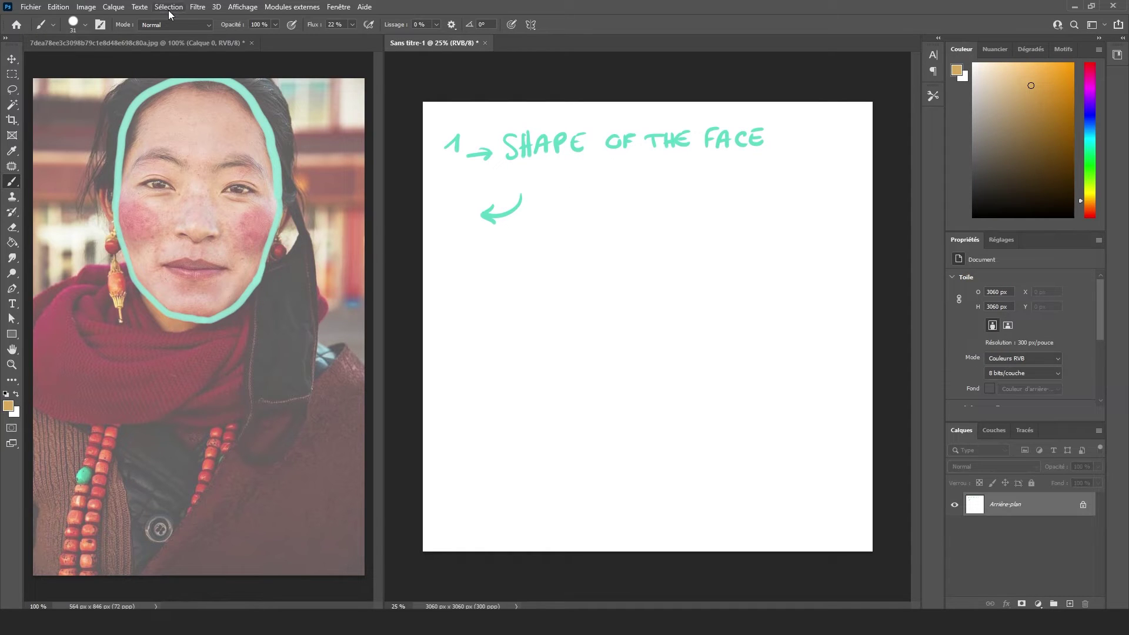
left_click(85, 25)
left_click_drag(88, 62, 95, 63)
mouse_move(534, 230)
left_mouse_down()
mouse_move(559, 250)
mouse_move(582, 249)
left_mouse_up()
left_click_drag(573, 244, 609, 247)
left_click_drag(597, 240, 607, 240)
mouse_move(616, 236)
left_mouse_down()
mouse_move(626, 246)
mouse_move(616, 247)
left_mouse_up()
left_click_drag(633, 240, 644, 244)
mouse_move(652, 232)
left_mouse_down()
mouse_move(646, 246)
mouse_move(815, 238)
left_mouse_up()
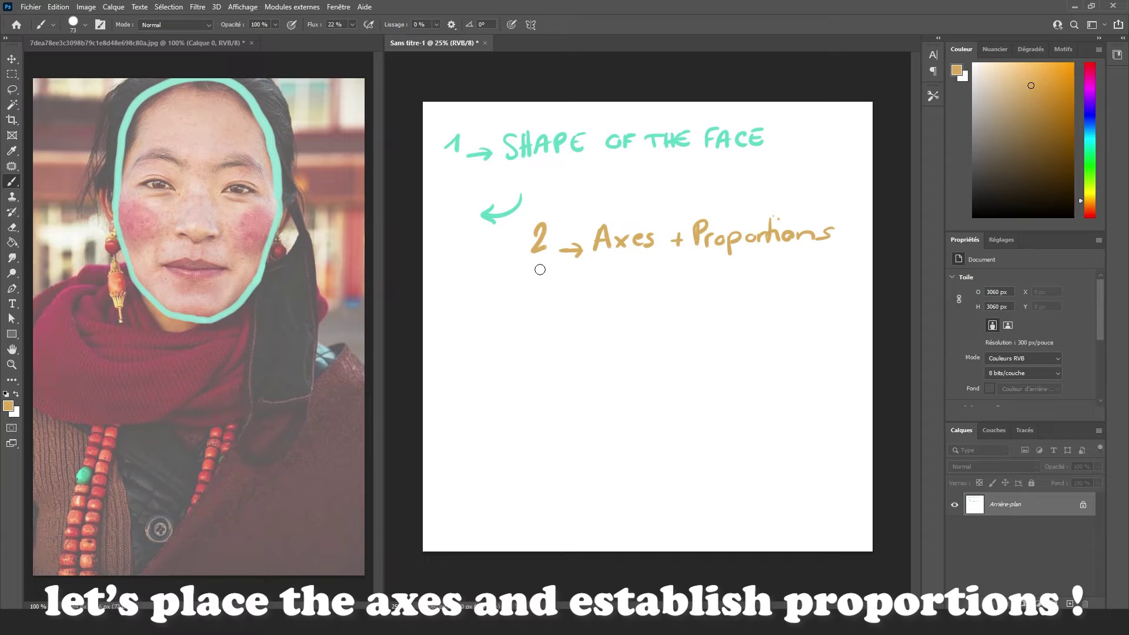
left_click_drag(541, 268, 503, 283)
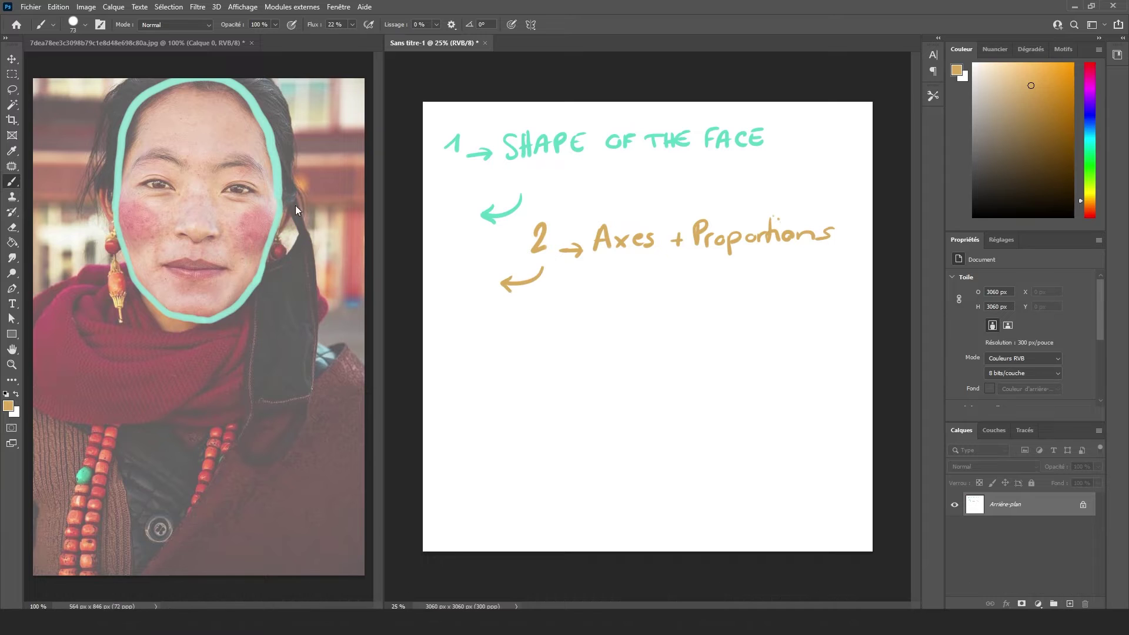
Draw the face's vertical axis from the hairline to the chin with a 37 px orange brush
left_click(197, 232)
left_click(85, 25)
left_click_drag(83, 48, 62, 49)
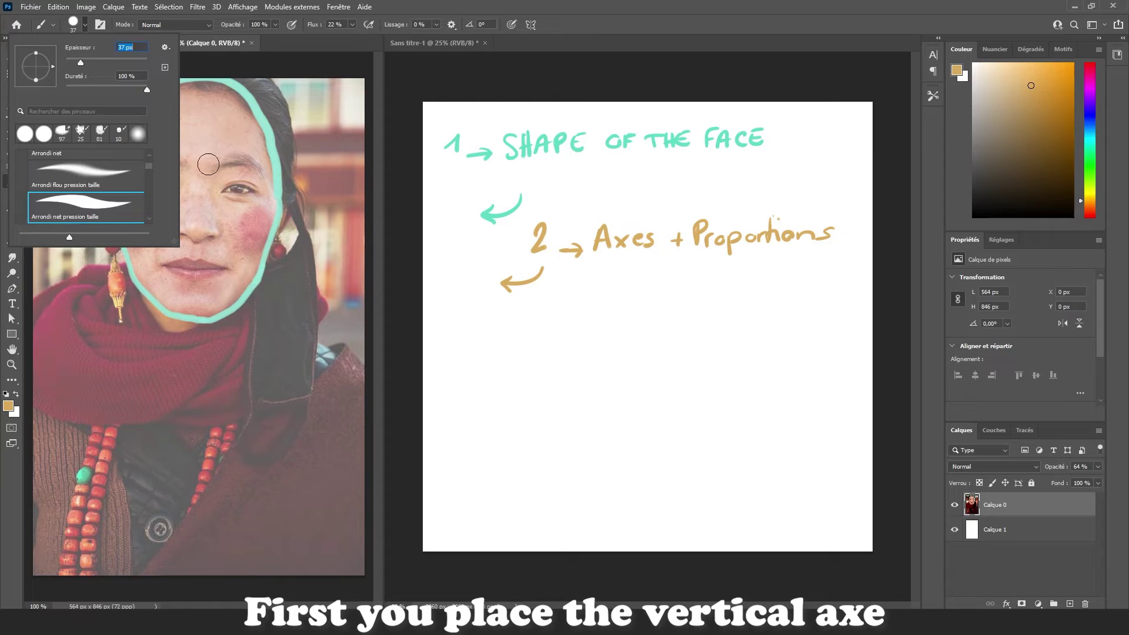
left_click(205, 86)
left_click_drag(201, 82, 186, 312)
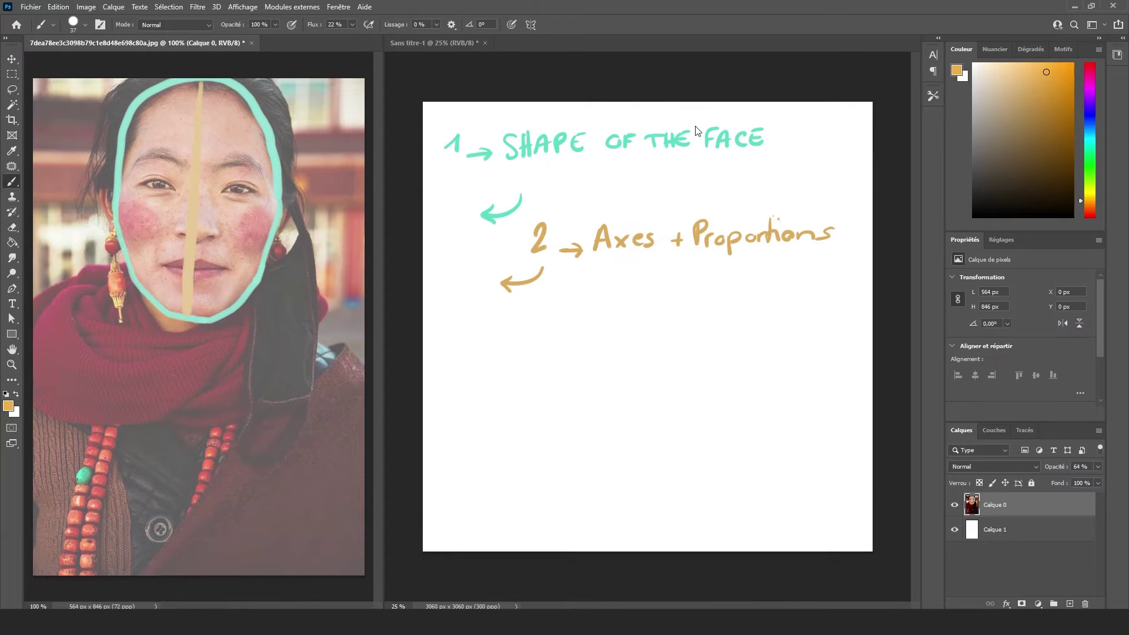
left_click(1087, 205)
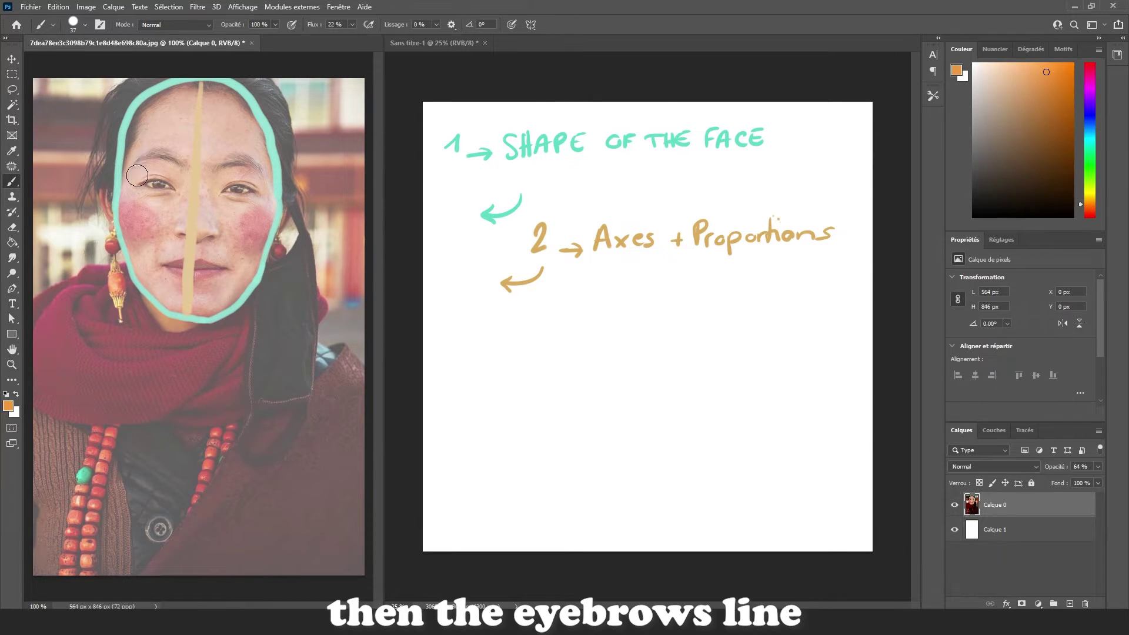
left_click_drag(124, 168, 271, 172)
key("ctrl+z")
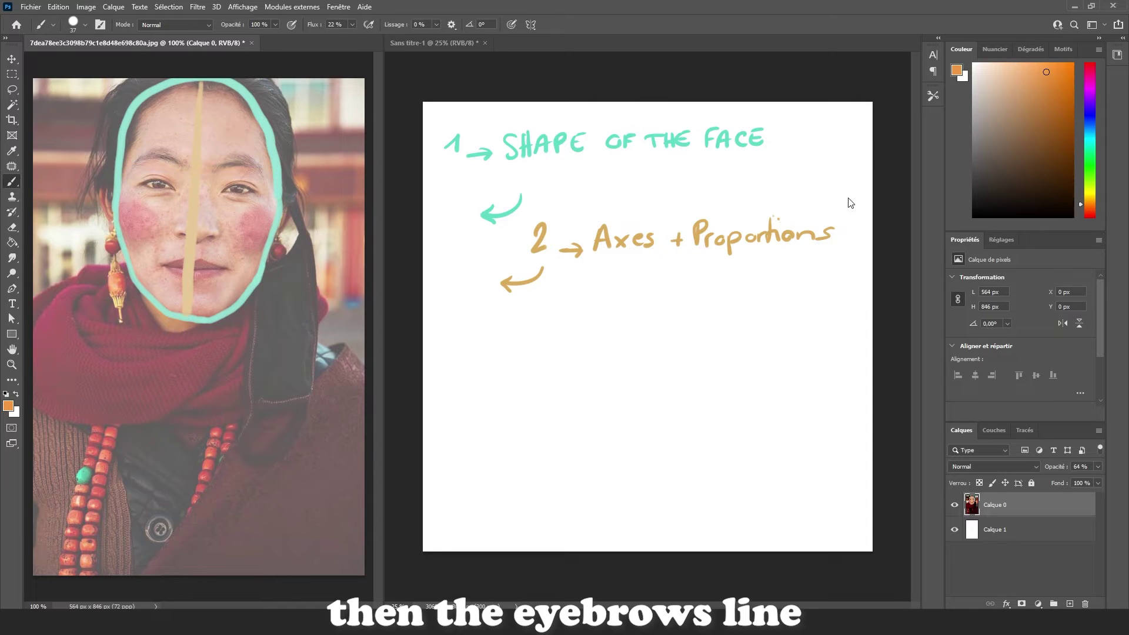
Draw red guide lines across the eyebrows, the base of the nose and the mouth on a new layer above the photo
left_click(1088, 213)
left_click(1038, 108)
key("ctrl+shift+alt+n")
left_click_drag(118, 158, 252, 157)
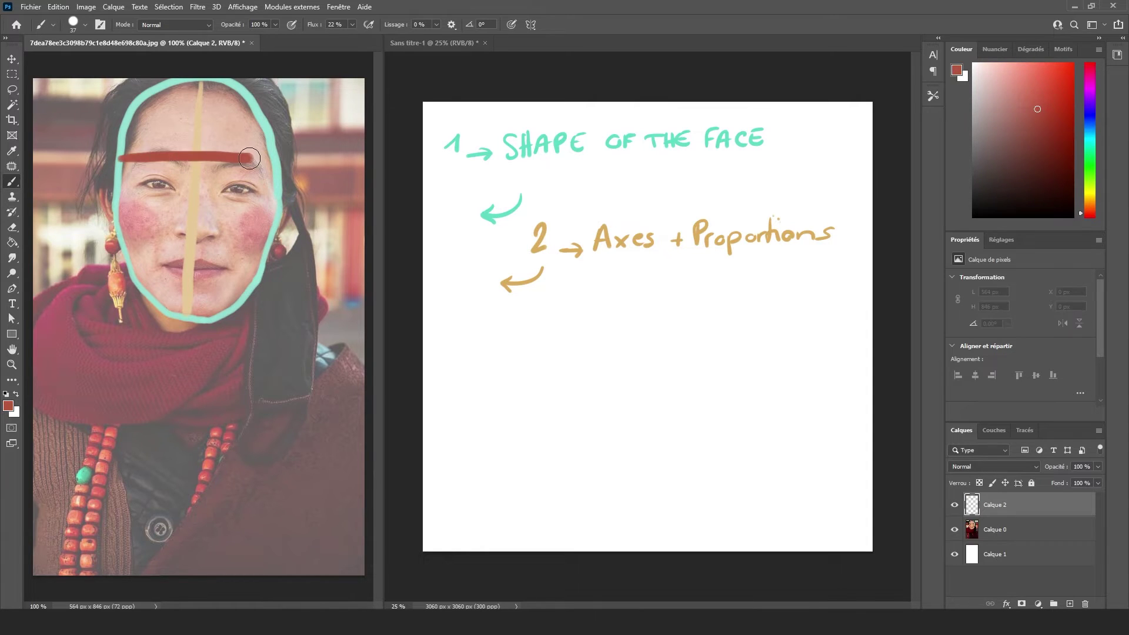
key("ctrl+z")
left_click_drag(117, 164, 279, 176)
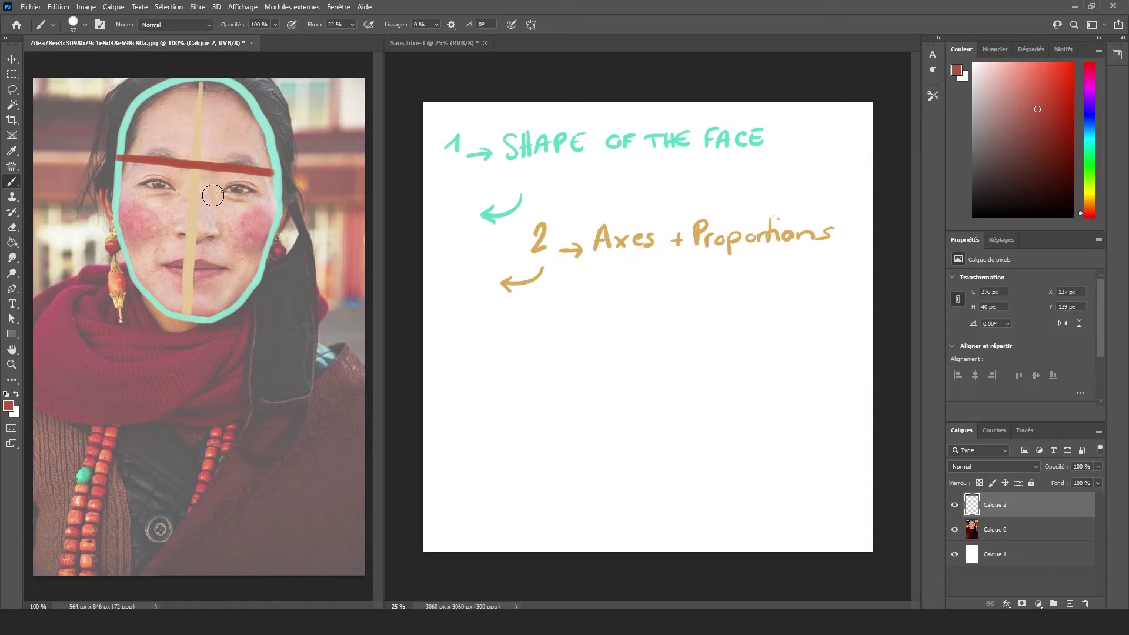
key("ctrl+z")
left_click_drag(115, 168, 274, 171)
key("ctrl+z")
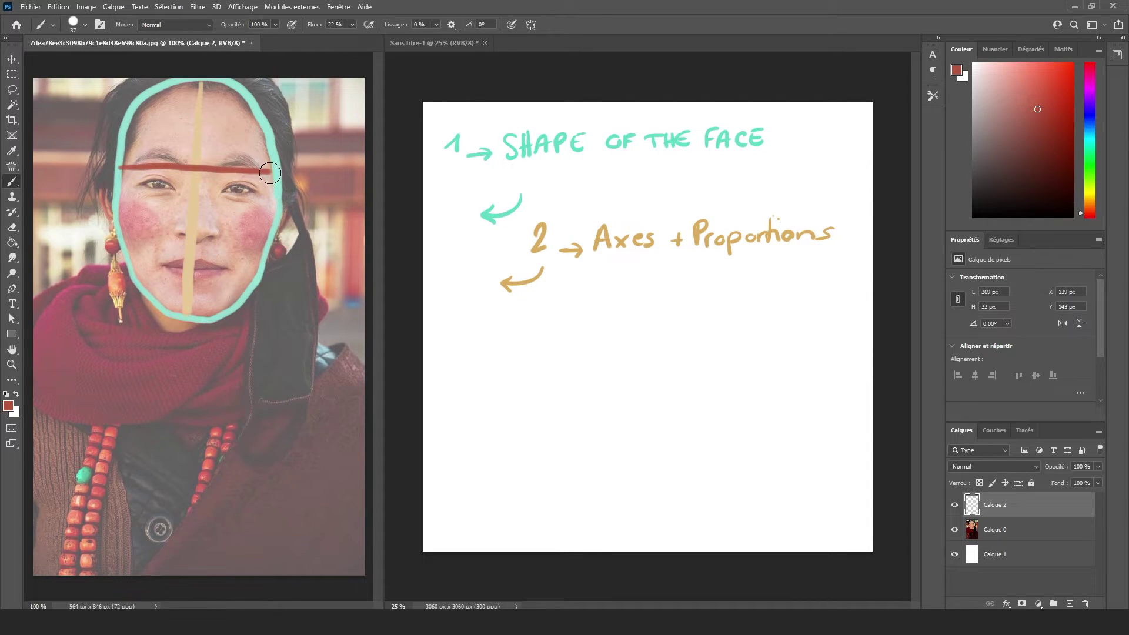
left_click_drag(119, 232, 268, 238)
left_click_drag(126, 265, 259, 269)
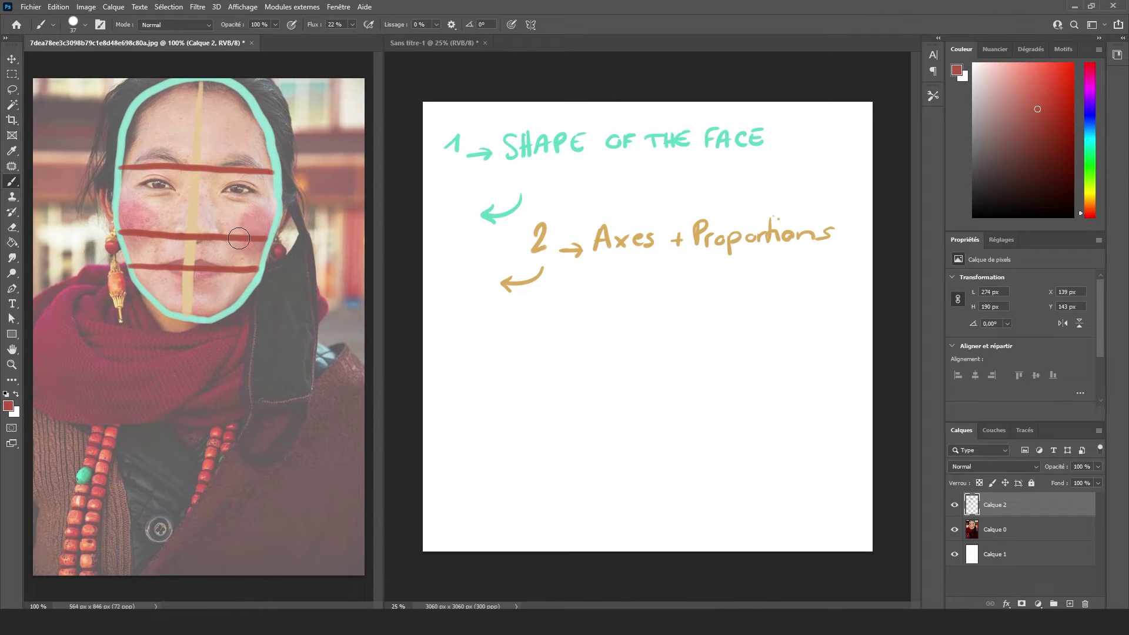
Sketch the cheekbone lines, a chin oval and both ears in blue over the face
left_click(1092, 113)
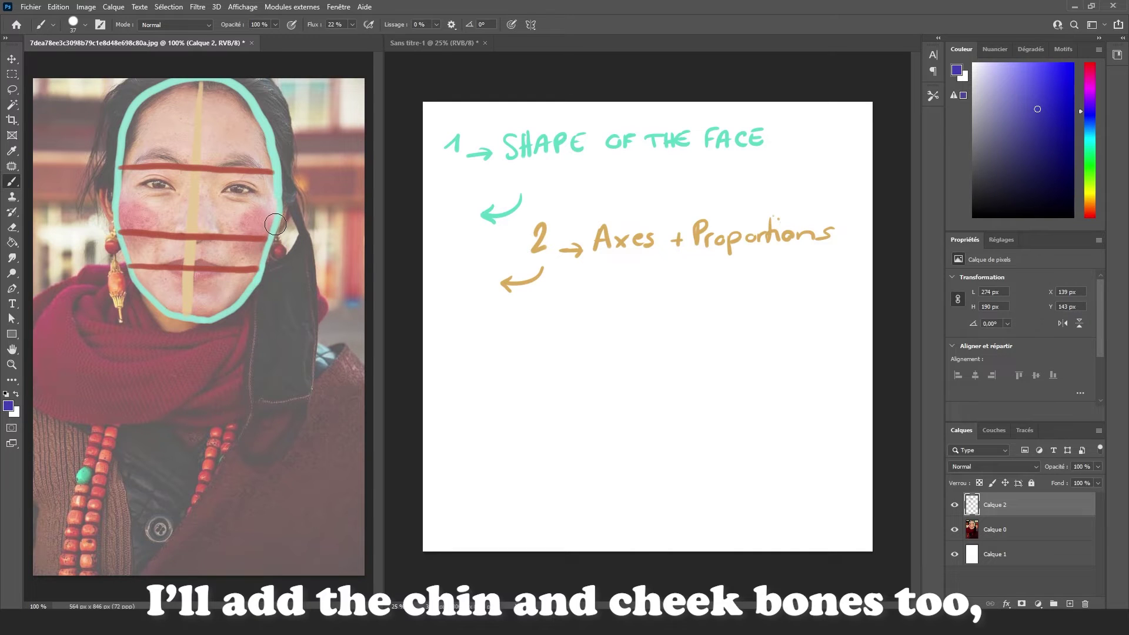
left_click_drag(278, 218, 216, 312)
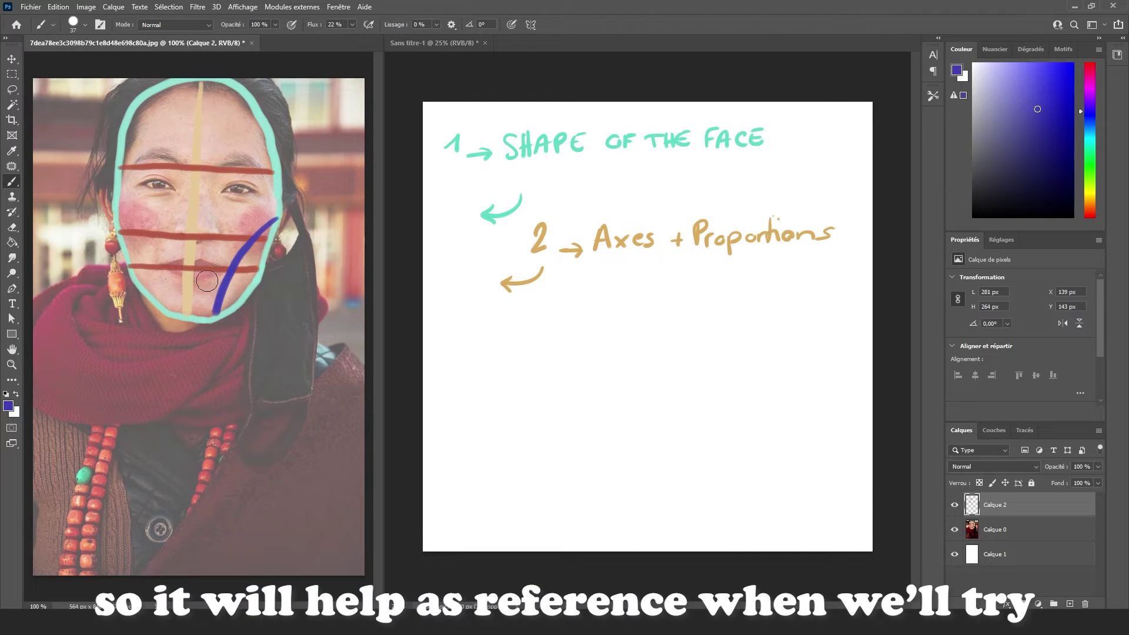
left_click_drag(117, 215, 156, 294)
key("ctrl+z")
mouse_move(118, 212)
left_mouse_down()
mouse_move(164, 306)
mouse_move(206, 310)
mouse_move(182, 295)
mouse_move(209, 300)
left_mouse_up()
key("ctrl+z")
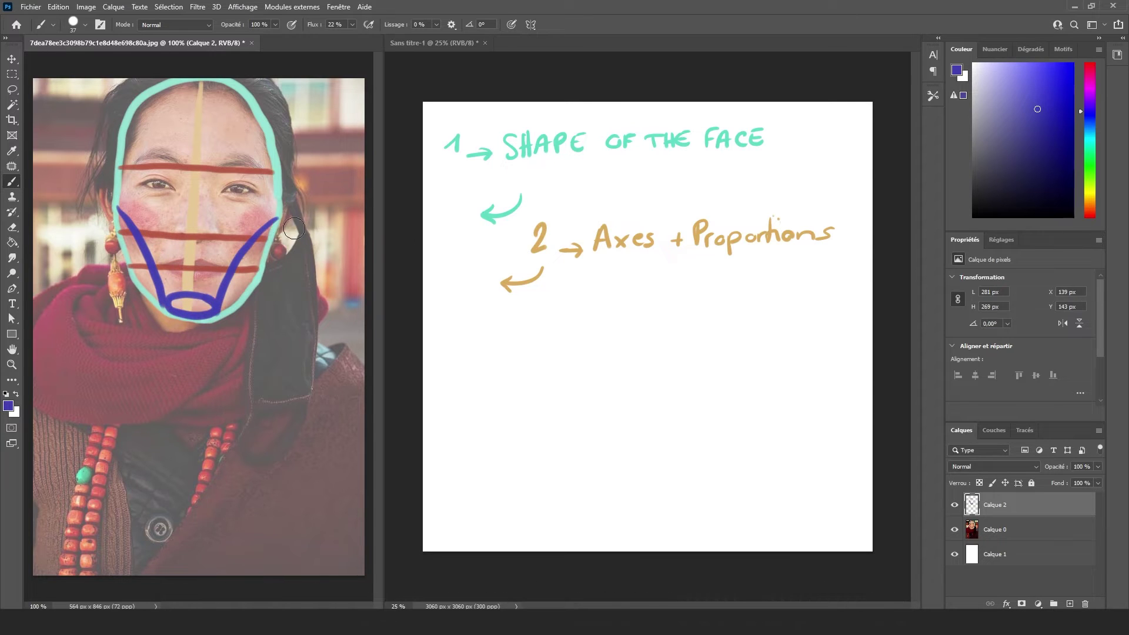
left_click_drag(289, 187, 277, 220)
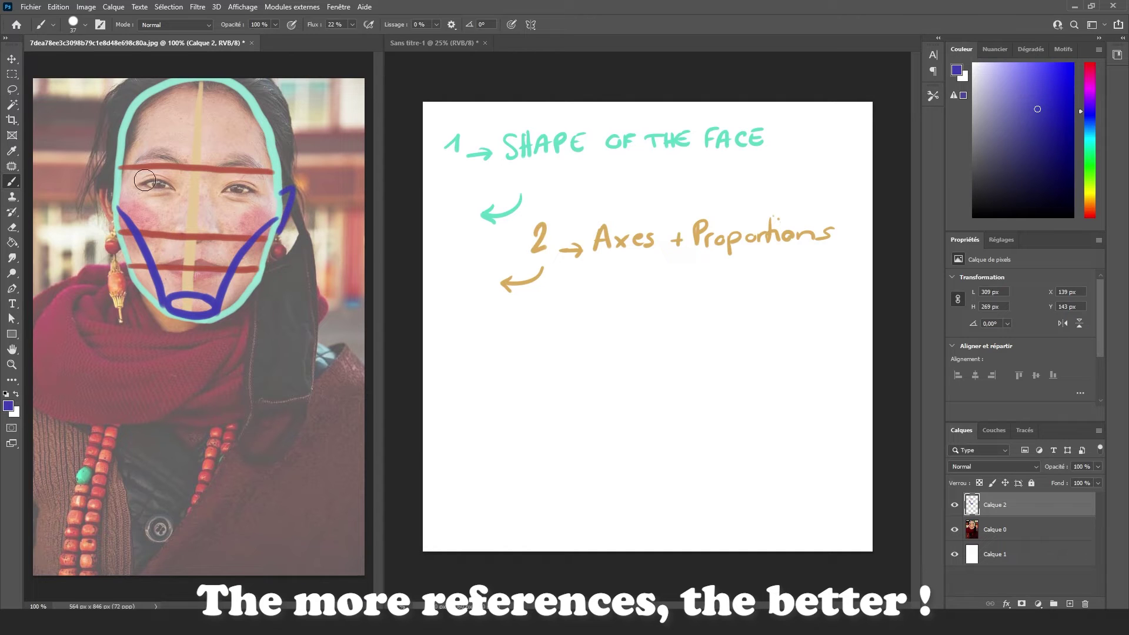
left_click_drag(110, 179, 113, 235)
Handwrite "* MORE STRUCTURE" in blue with an 82 px brush below the second note on the canvas
left_click(559, 285)
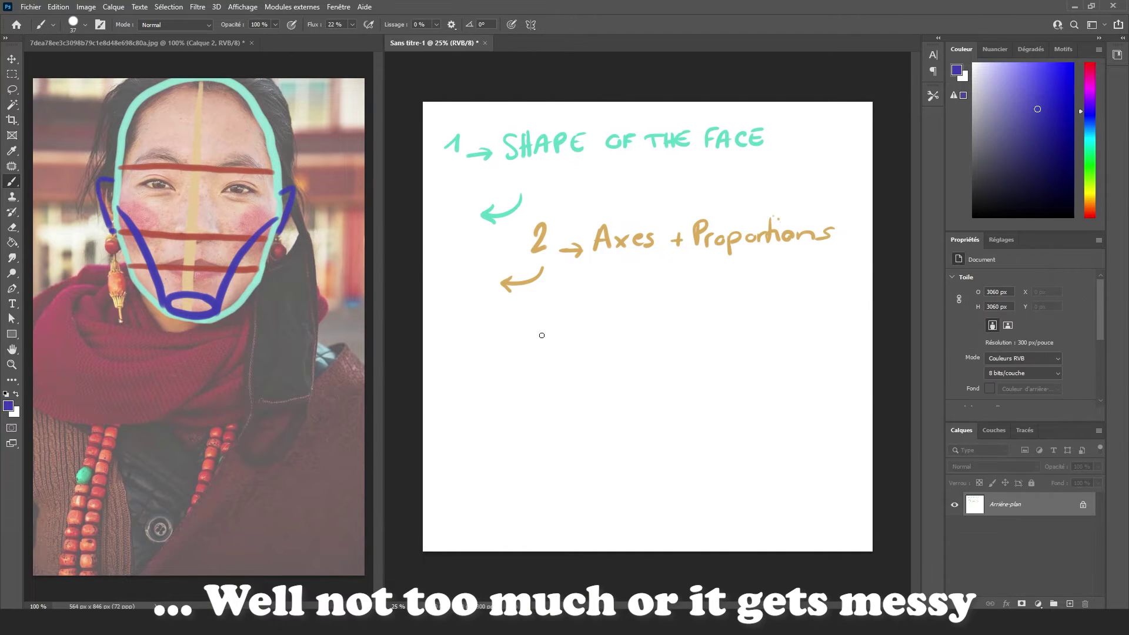
left_click(79, 21)
left_click(480, 319)
mouse_move(465, 323)
left_mouse_down()
mouse_move(486, 320)
mouse_move(516, 339)
mouse_move(632, 317)
mouse_move(731, 320)
mouse_move(745, 333)
left_mouse_up()
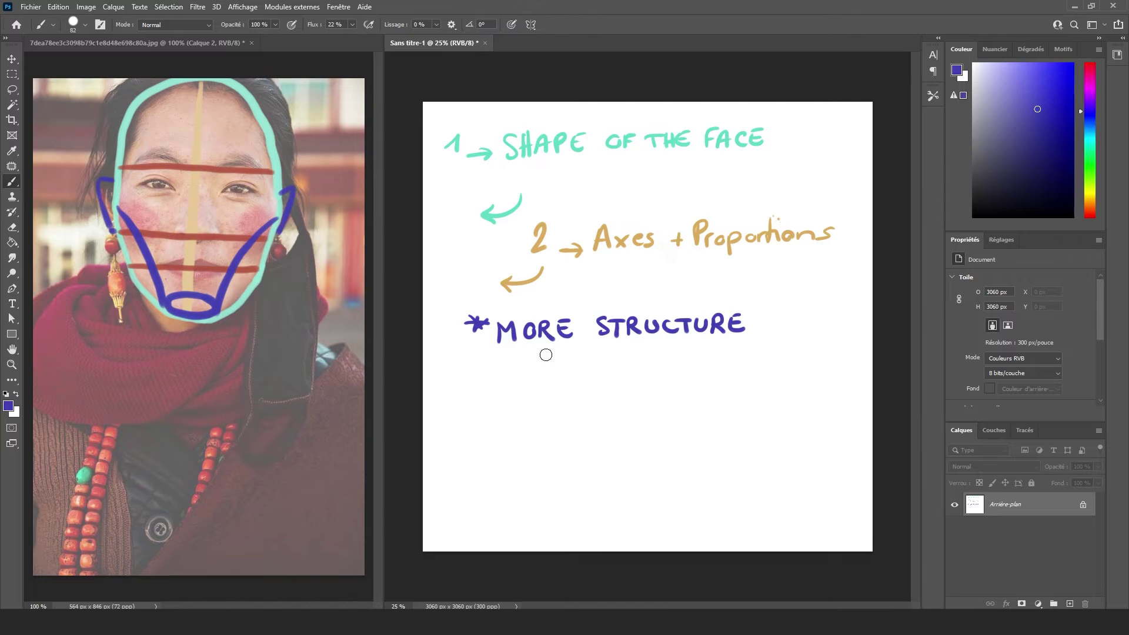
left_click_drag(486, 352, 740, 347)
key("ctrl+z")
left_click_drag(582, 355, 716, 352)
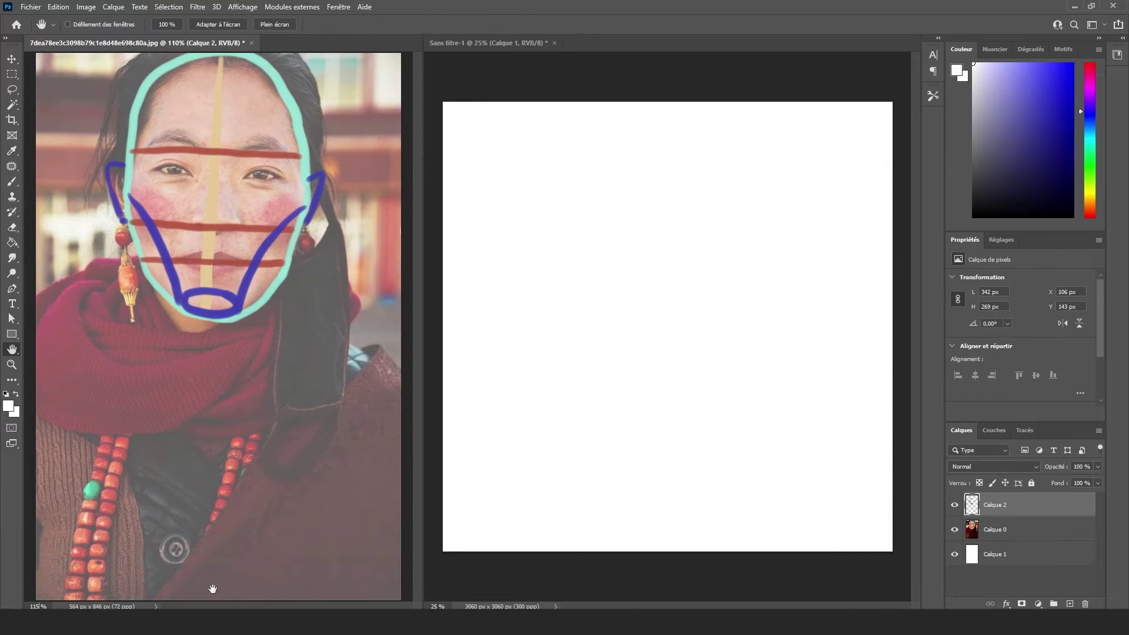
Draw a vertical face axis with short hairline and chin marks on the blank canvas, in the light orange sampled from the reference
scroll(418, 331, "up", 3)
scroll(420, 328, "up", 1)
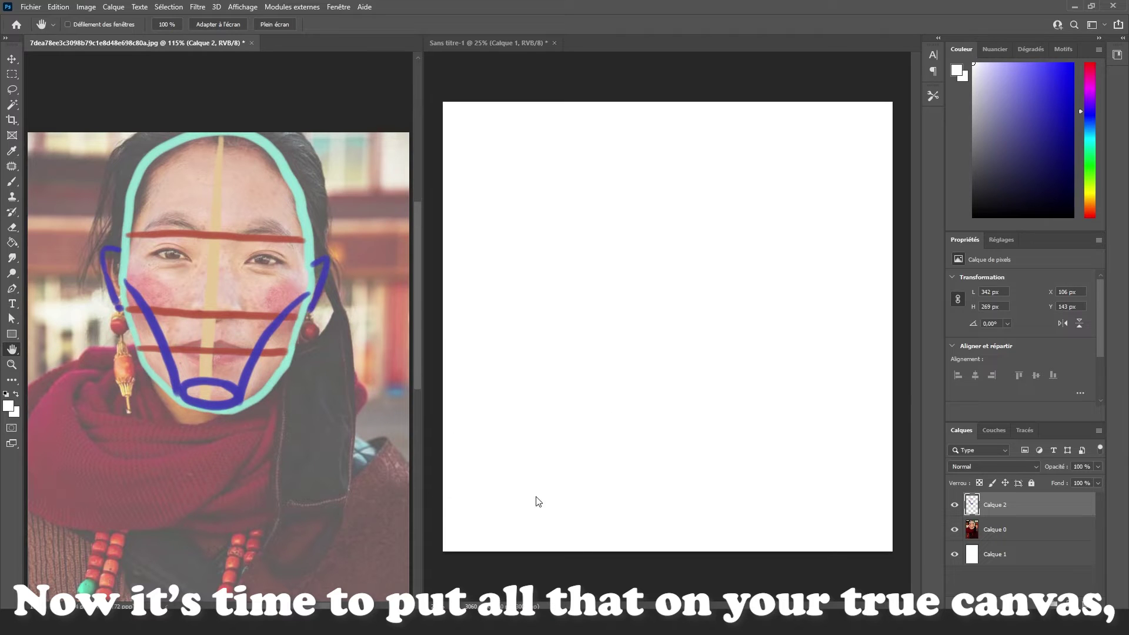
key("b")
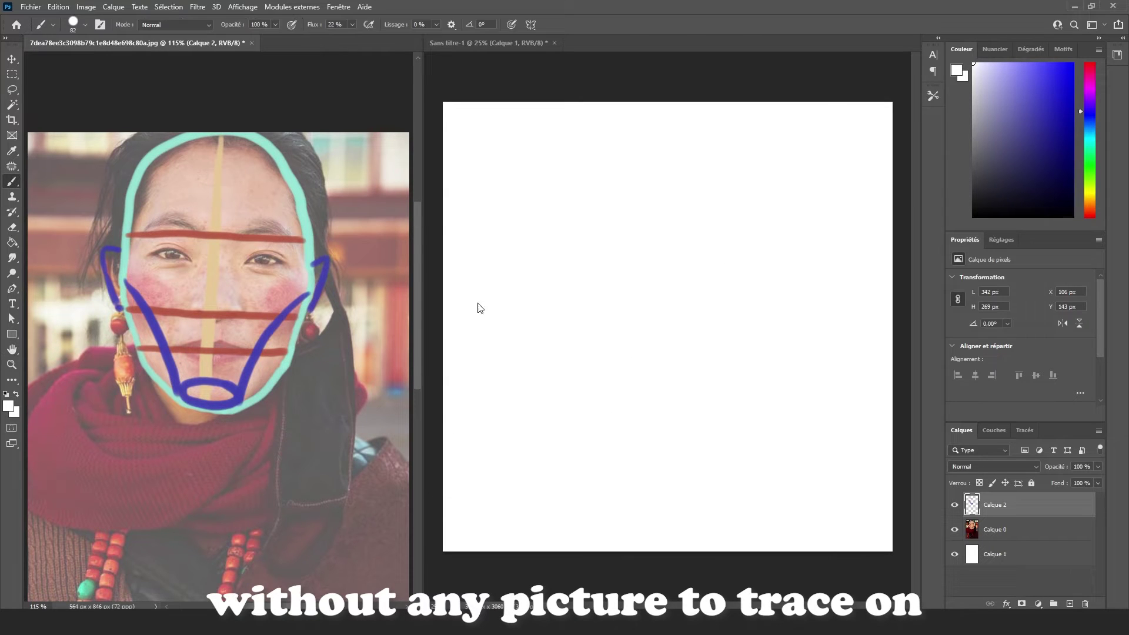
left_click(903, 509)
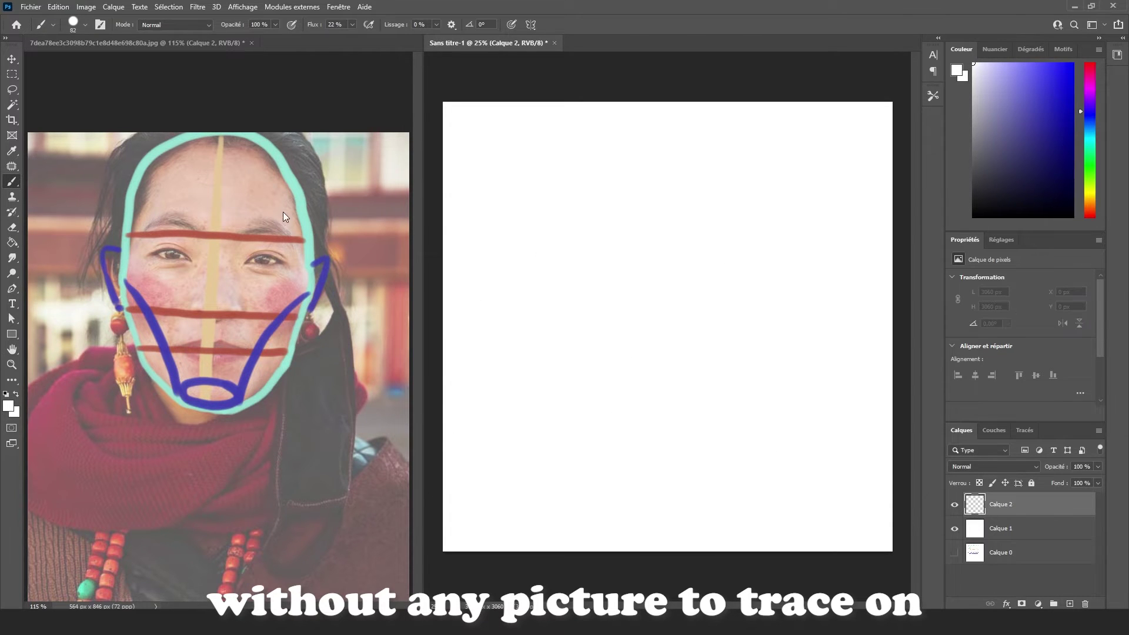
left_click(310, 252, "alt")
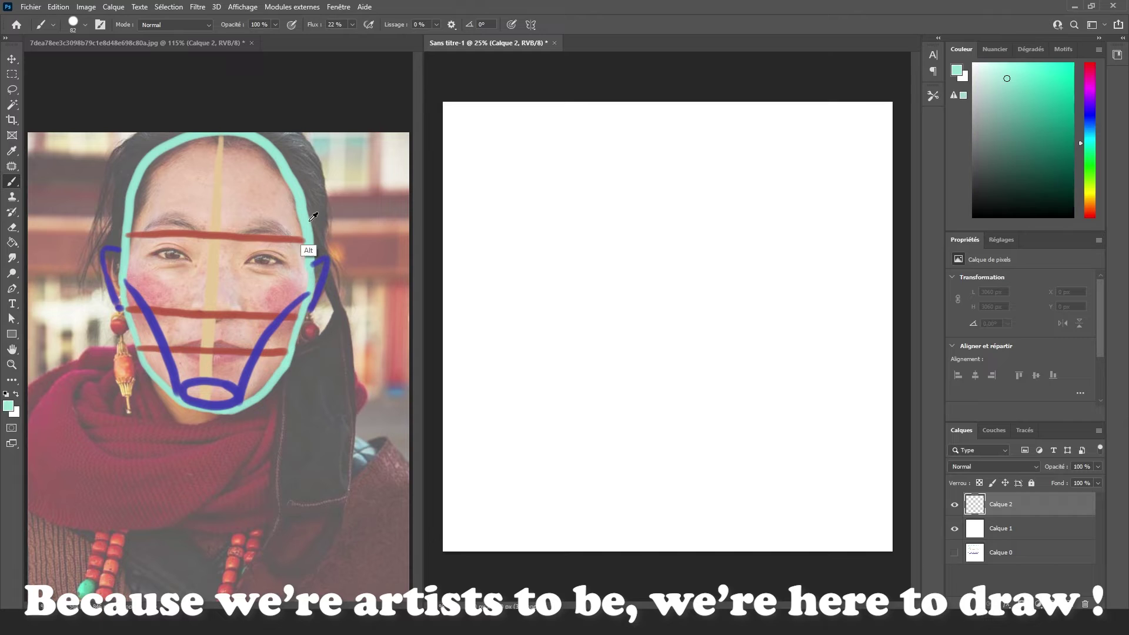
left_click(218, 202, "alt")
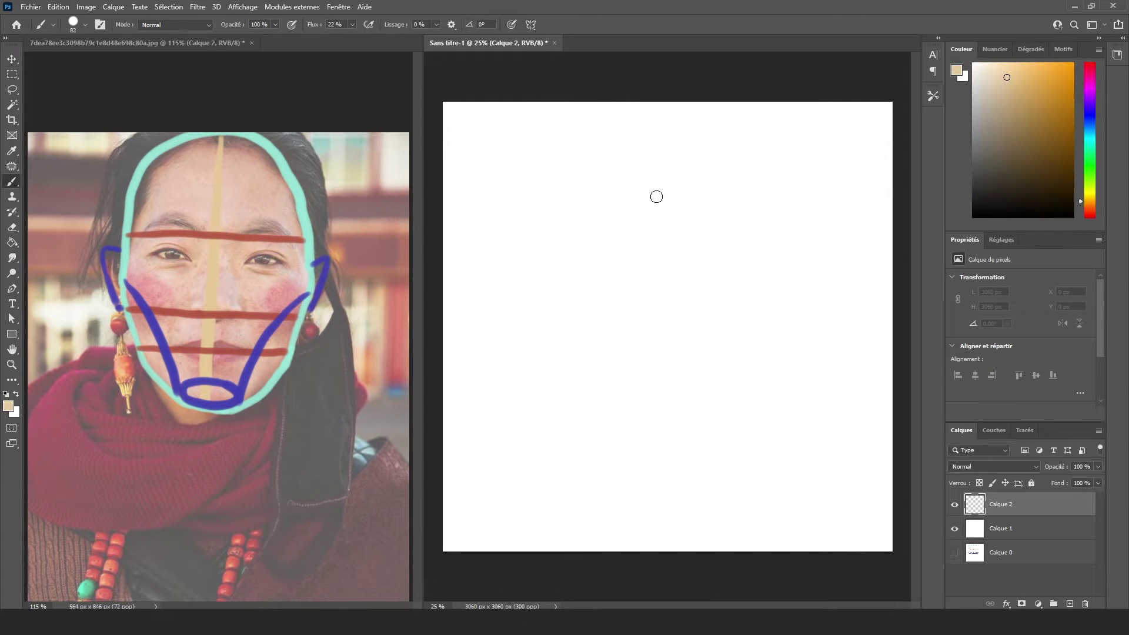
left_click_drag(623, 139, 676, 138)
key("ctrl+z")
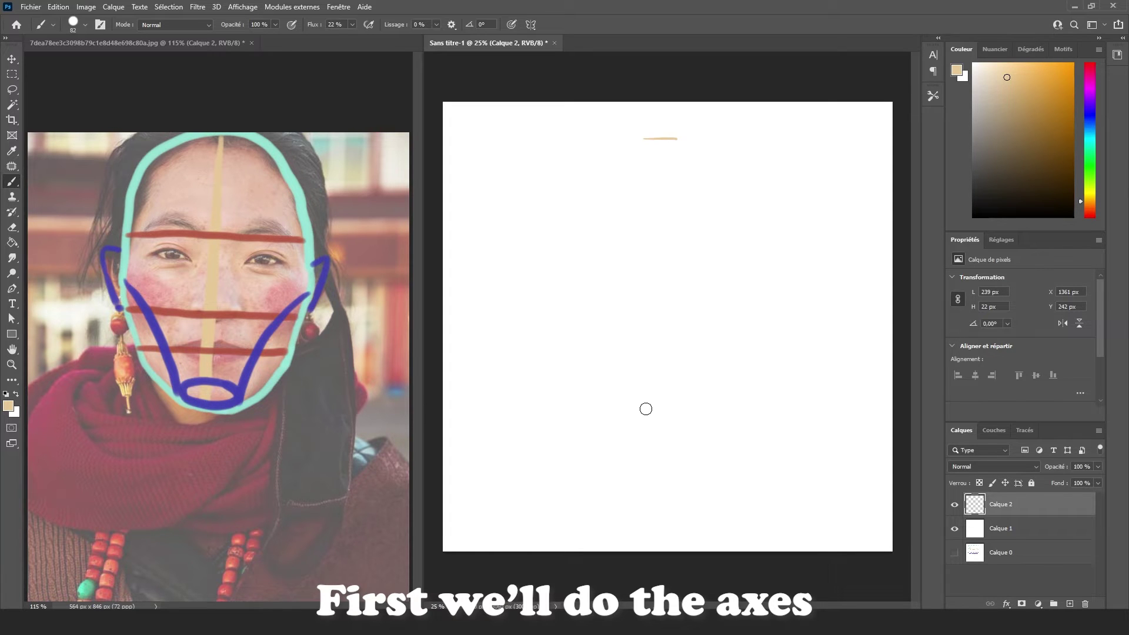
left_click_drag(671, 402, 615, 400)
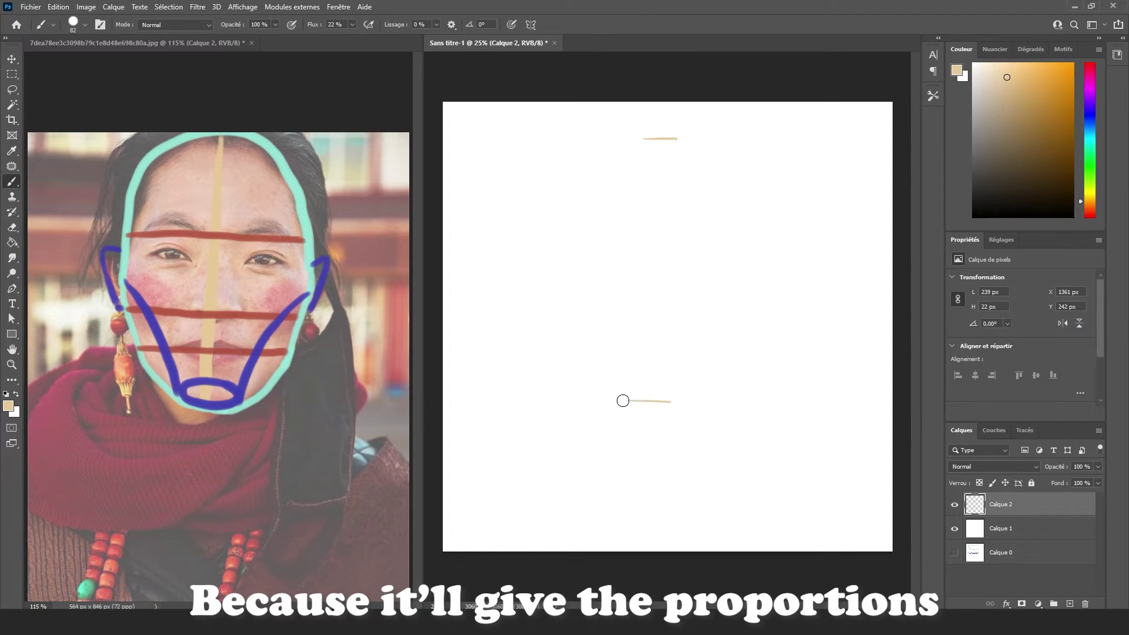
left_click_drag(659, 141, 633, 437)
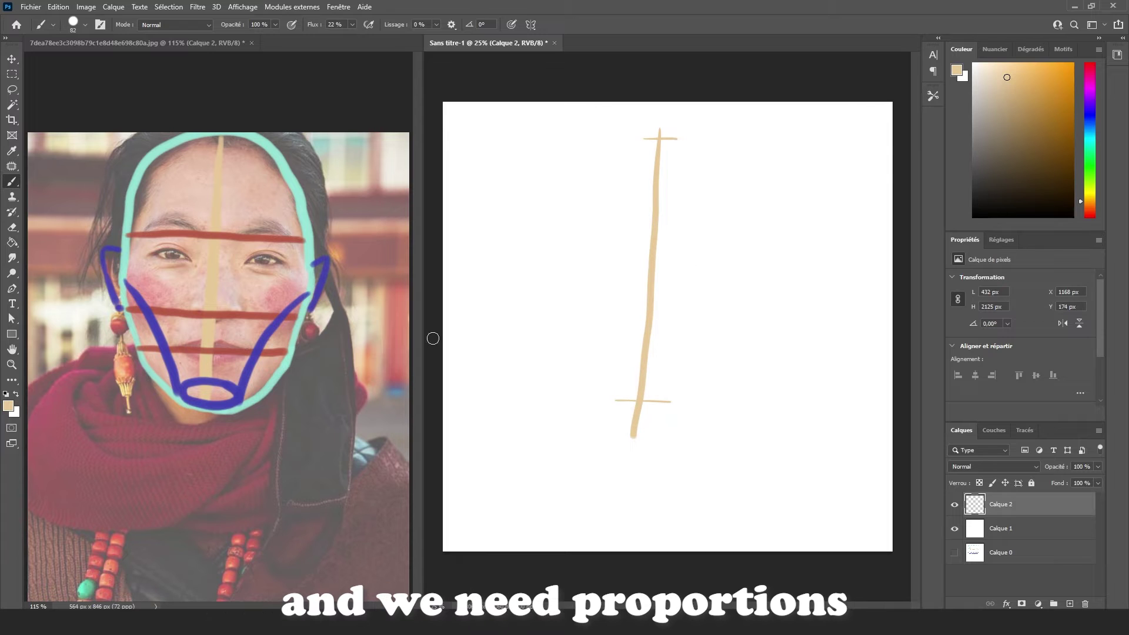
Draw slightly tilted red guide lines for the eyebrows, nose base and mouth across the axis, on a new canvas layer
left_click(1070, 604)
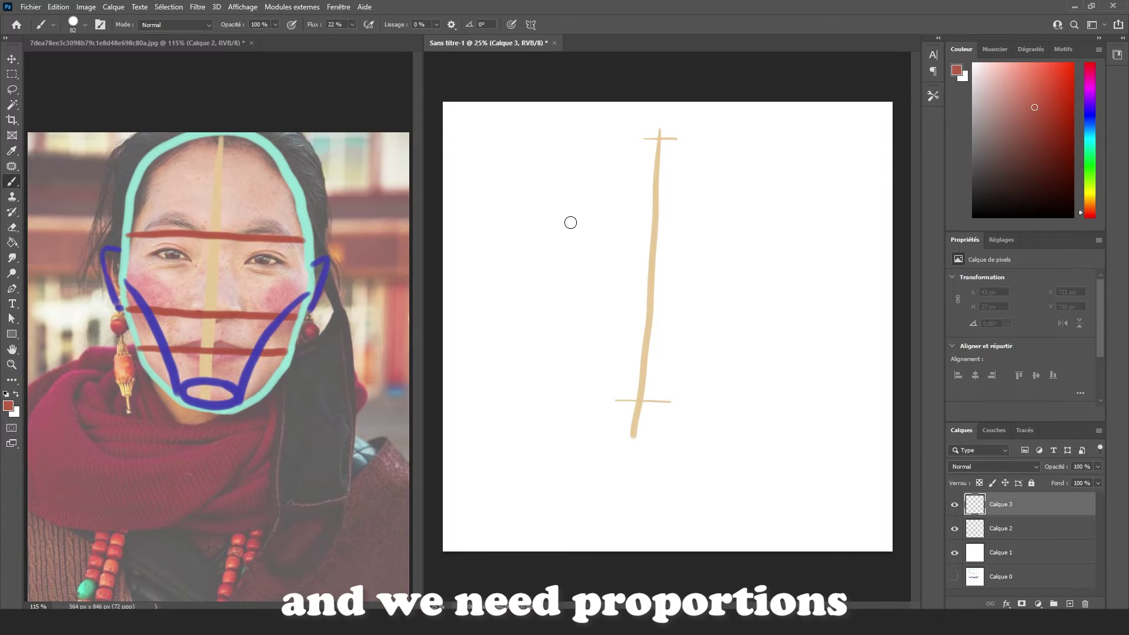
left_click(551, 220)
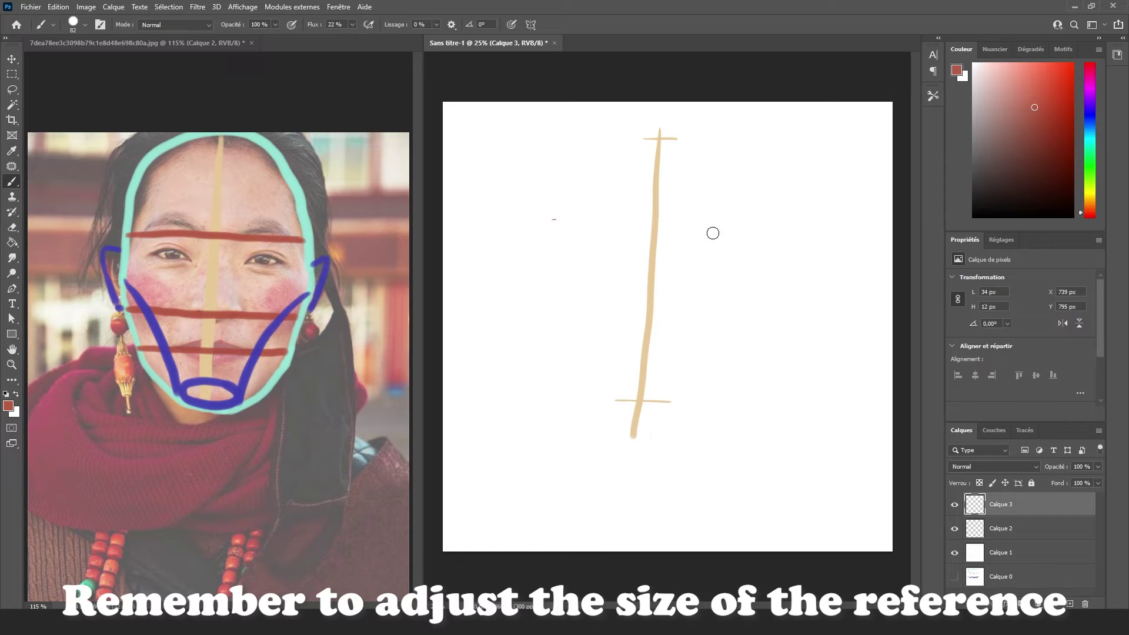
left_click(697, 237)
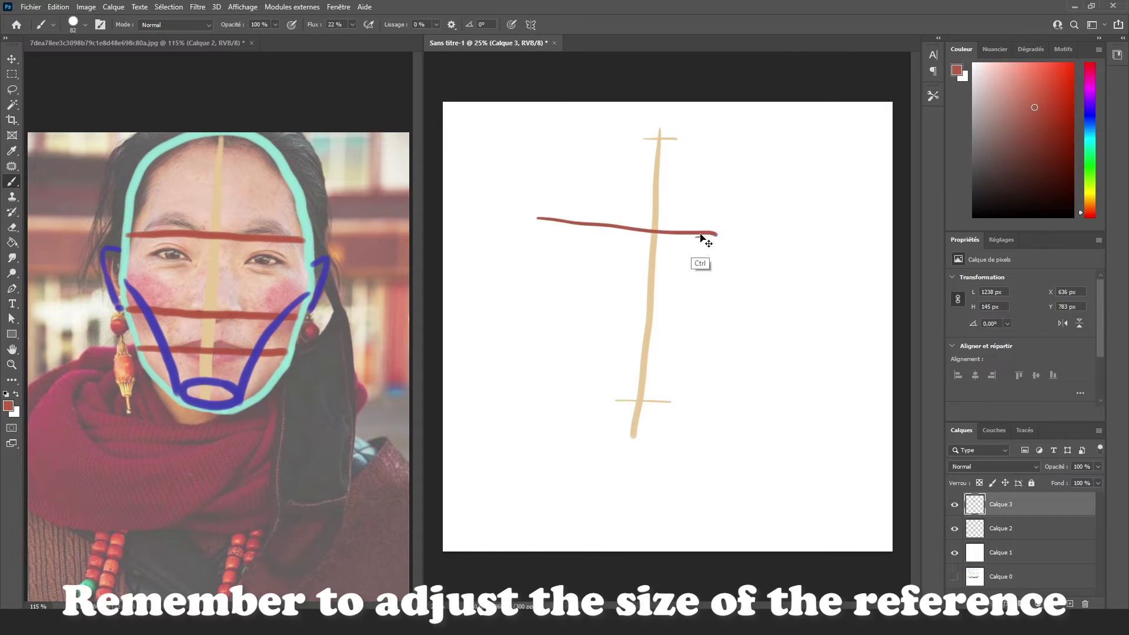
left_click_drag(548, 219, 744, 241)
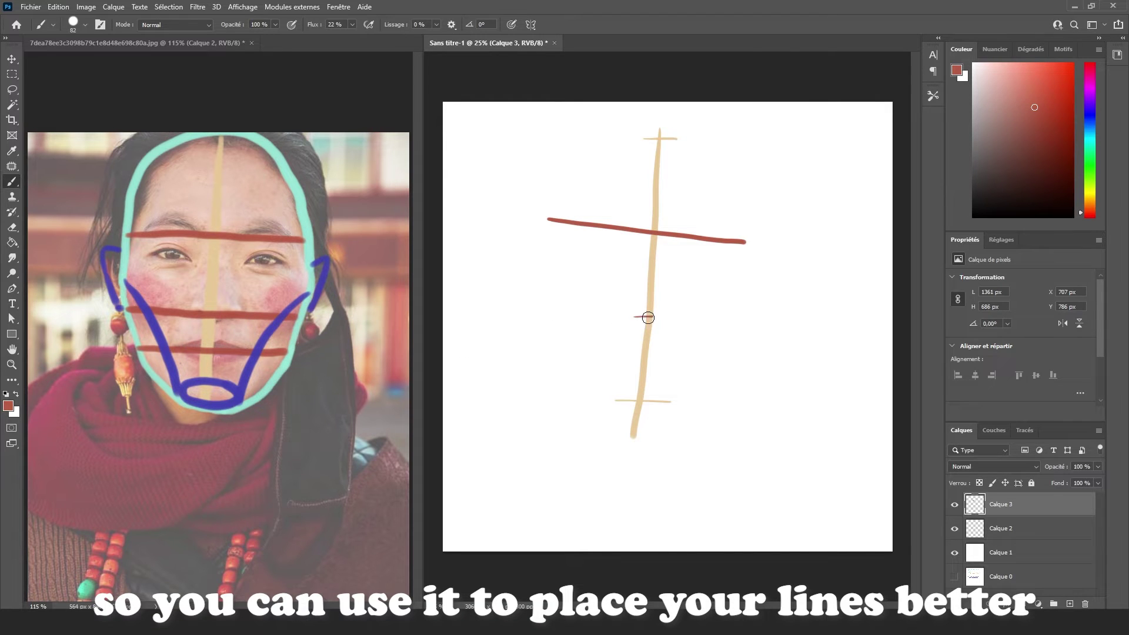
left_click_drag(536, 301, 731, 315)
key("ctrl+z")
left_click_drag(535, 302, 732, 319)
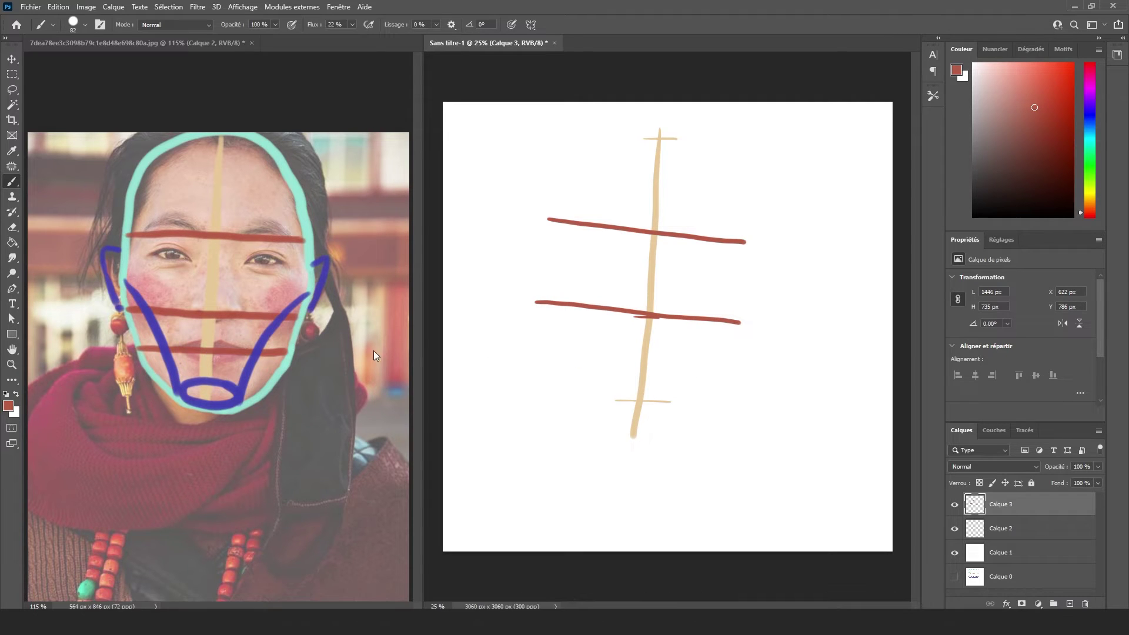
left_click_drag(529, 344, 751, 364)
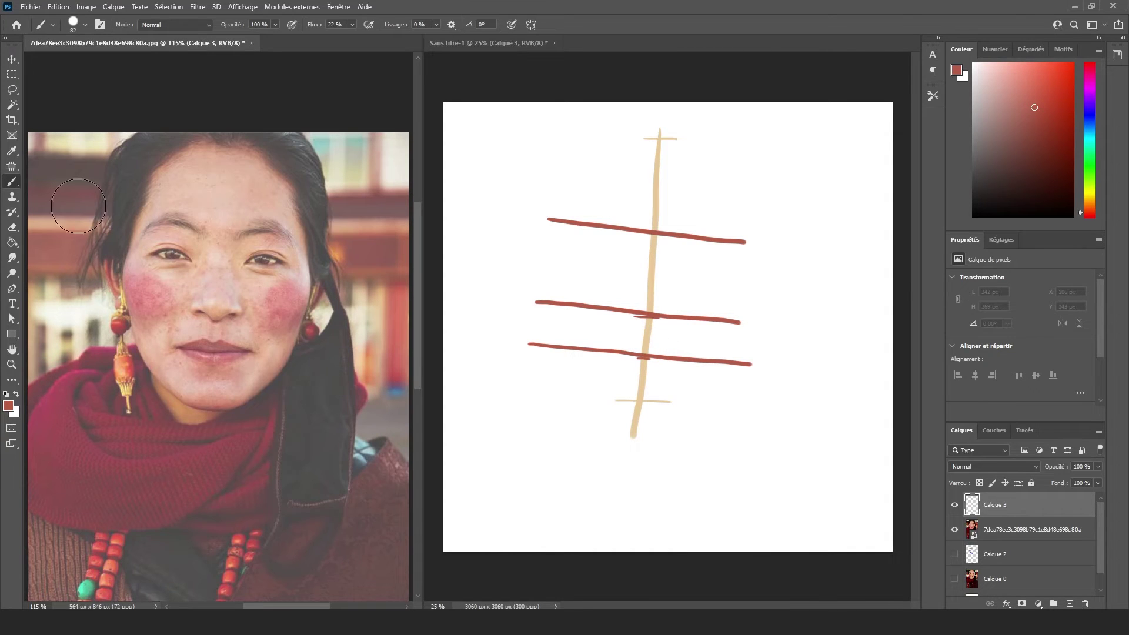
Set the brush colour to dark grey and use the "Arrondi net pression taille" brush tip
mouse_move(986, 135)
left_mouse_down()
mouse_move(974, 182)
mouse_move(964, 162)
left_mouse_up()
left_click(85, 24)
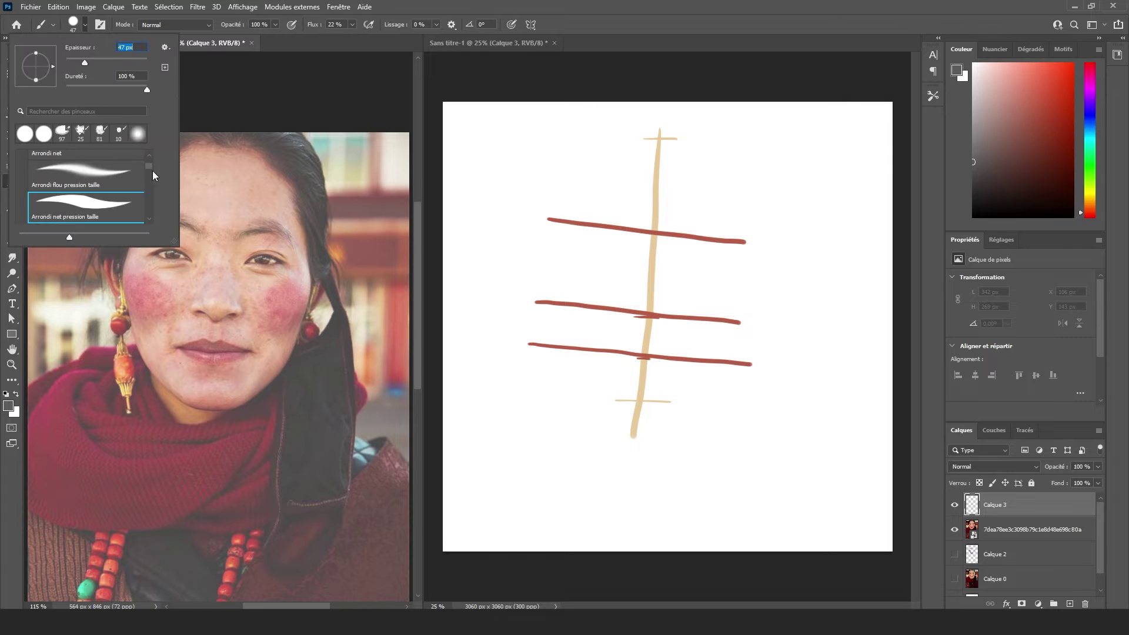
left_click(249, 252)
mouse_move(298, 224)
left_mouse_down()
mouse_move(323, 265)
mouse_move(142, 281)
left_mouse_up()
left_click_drag(208, 321, 222, 324)
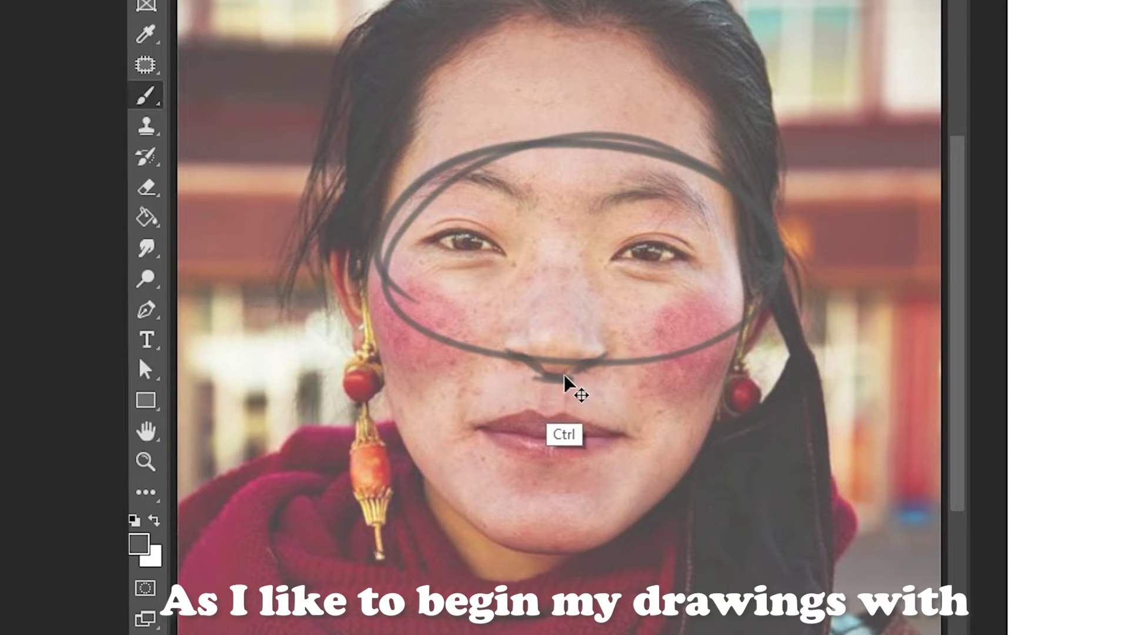
key("ctrl+z")
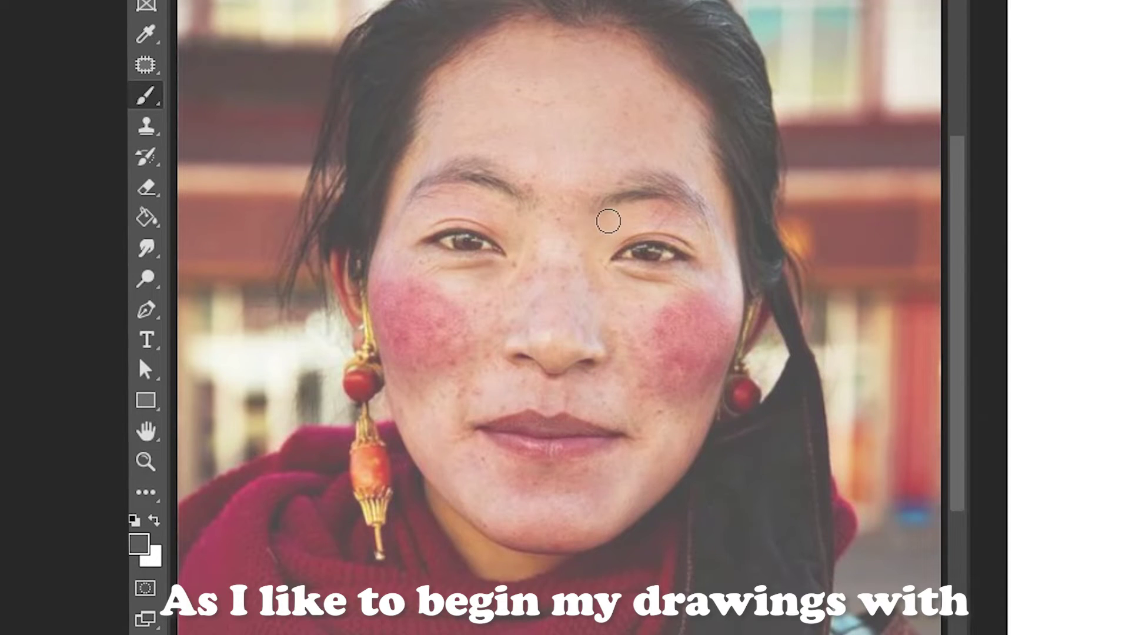
Sketch the nose's bridge, round tip and nostrils in dark grey over the photo, plus a light grey vertical axis through the face
scroll(596, 206, "down", 1)
left_click_drag(599, 203, 585, 229)
left_click_drag(512, 192, 538, 276)
mouse_move(586, 229)
left_mouse_down()
mouse_move(574, 276)
mouse_move(522, 303)
left_mouse_up()
left_click_drag(574, 279, 582, 298)
mouse_move(568, 323)
left_mouse_down()
mouse_move(592, 310)
mouse_move(573, 330)
mouse_move(602, 335)
left_mouse_up()
mouse_move(515, 316)
left_mouse_down()
mouse_move(507, 341)
mouse_move(532, 351)
mouse_move(597, 342)
mouse_move(571, 339)
left_mouse_up()
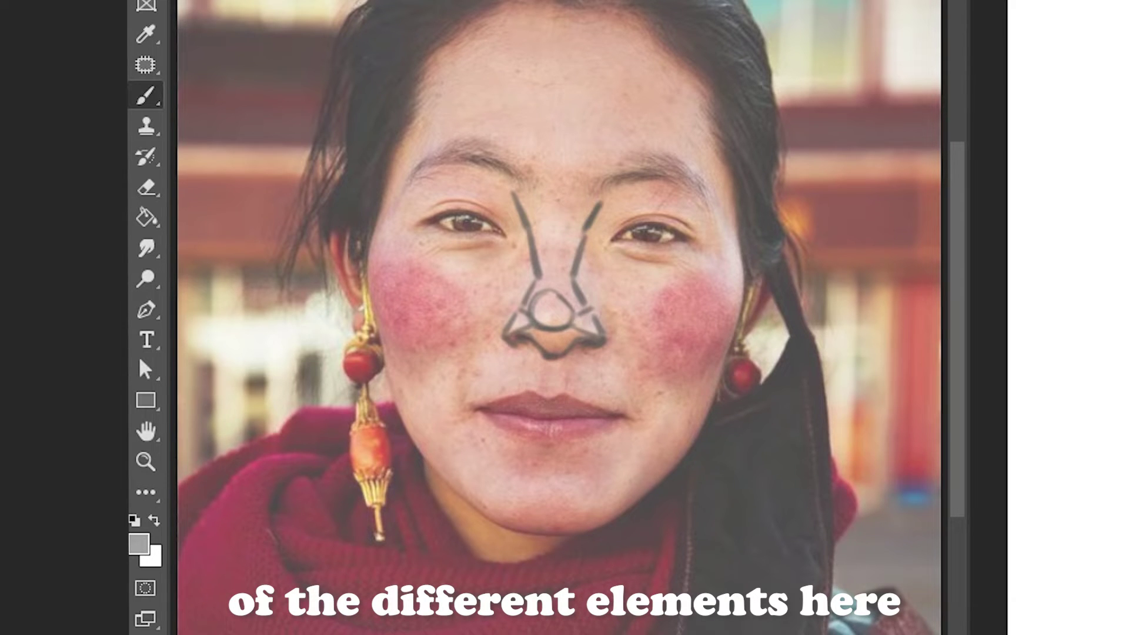
left_click_drag(568, 3, 556, 539)
key("ctrl+z")
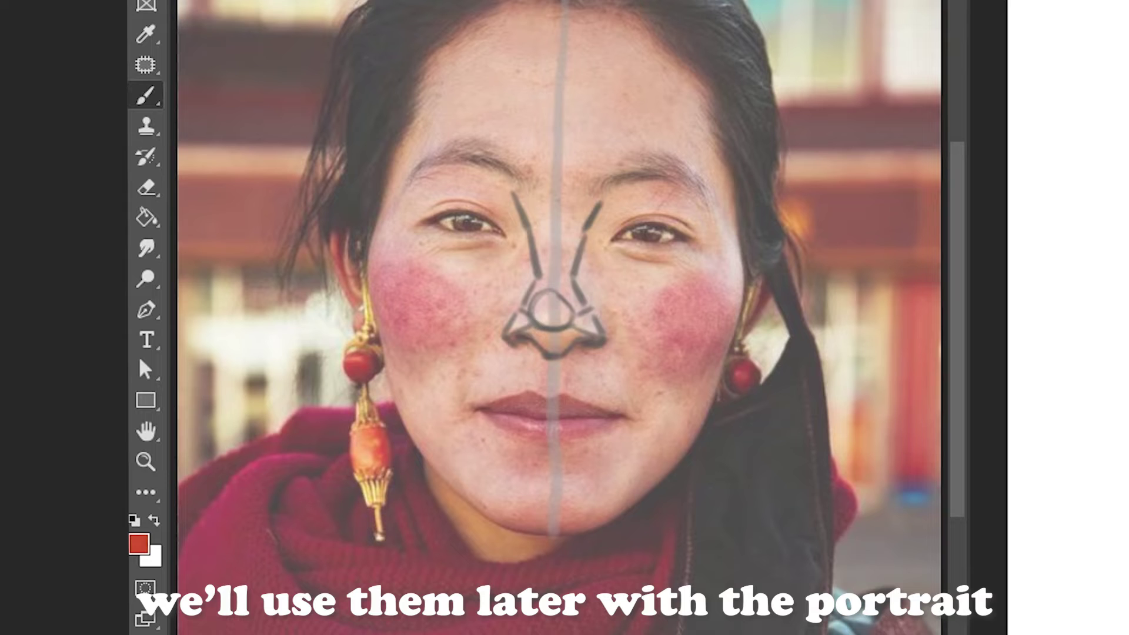
Sketch both eyebrows over the photo with red strokes following their arches and hair direction
mouse_move(591, 170)
left_mouse_down()
mouse_move(639, 170)
mouse_move(603, 178)
mouse_move(654, 163)
mouse_move(684, 173)
mouse_move(667, 160)
mouse_move(696, 197)
mouse_move(605, 187)
mouse_move(653, 174)
mouse_move(712, 207)
left_mouse_up()
left_click_drag(530, 173, 528, 187)
mouse_move(521, 172)
left_mouse_down()
mouse_move(519, 196)
mouse_move(491, 155)
mouse_move(461, 149)
mouse_move(495, 151)
mouse_move(457, 142)
mouse_move(481, 155)
mouse_move(403, 188)
mouse_move(450, 165)
mouse_move(529, 188)
left_mouse_up()
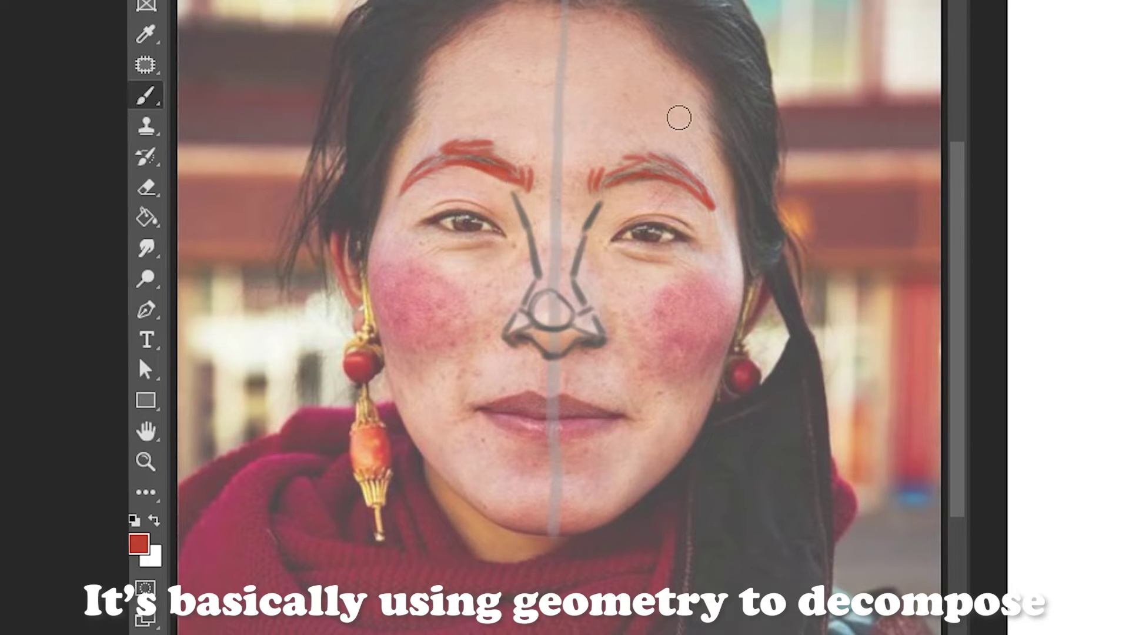
Draw short blue lines linking each eyebrow to the inner corner, upper lid and outer corner of its eye
left_click(978, 1)
left_click(978, 2)
left_click_drag(620, 231, 614, 241)
key("ctrl+z")
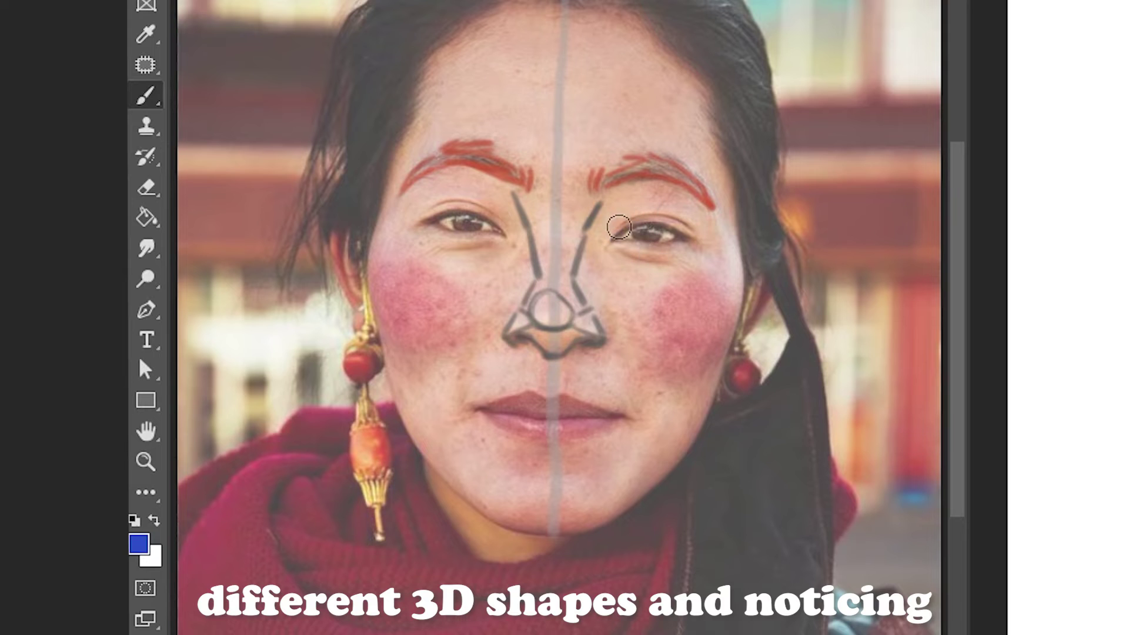
left_click_drag(507, 201, 497, 221)
mouse_move(450, 177)
left_mouse_down()
mouse_move(455, 205)
mouse_move(420, 220)
left_mouse_up()
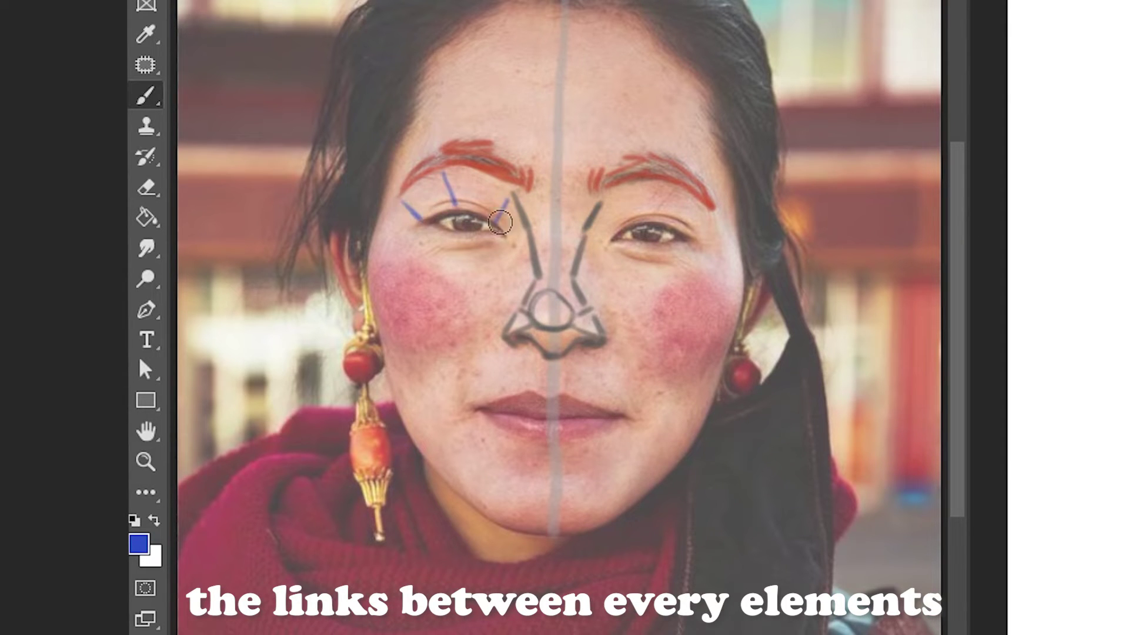
left_click_drag(606, 202, 623, 226)
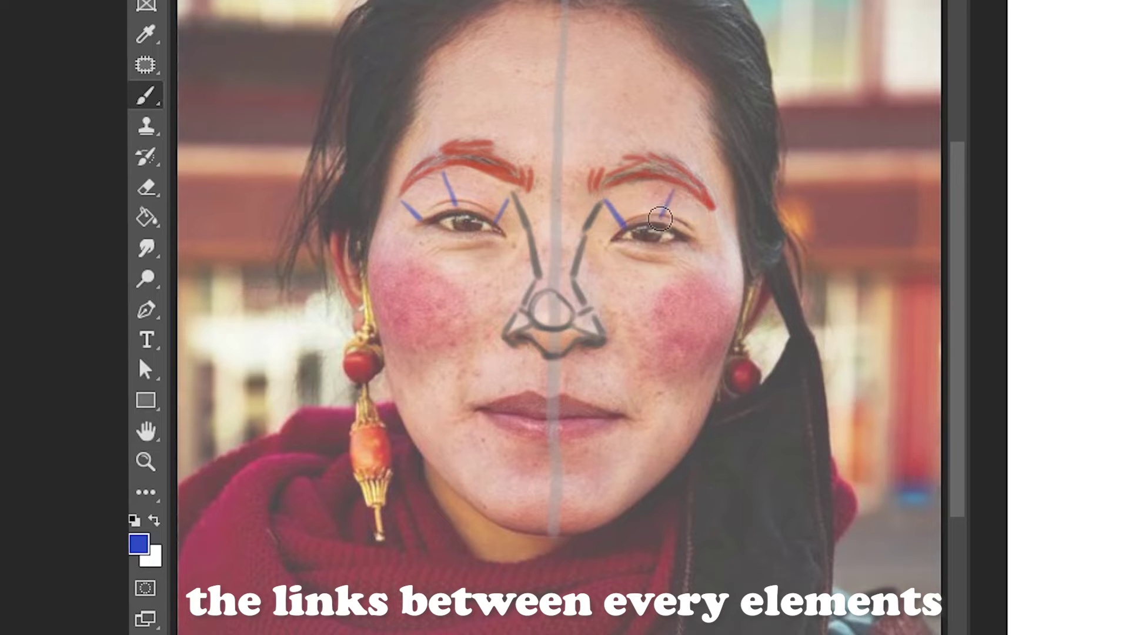
mouse_move(658, 184)
left_mouse_down()
mouse_move(655, 213)
mouse_move(692, 242)
left_mouse_up()
Mark the lower eye sockets with short blue lines and outline both eyes in blue over the photo
left_click_drag(623, 255, 662, 262)
left_click_drag(447, 250, 490, 241)
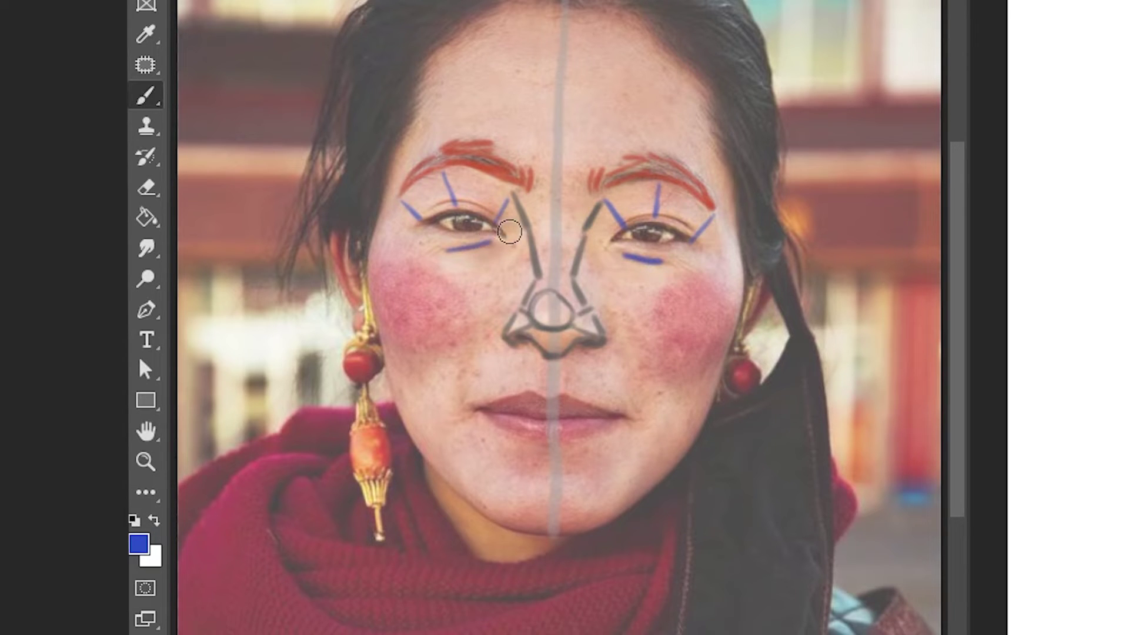
left_click_drag(614, 241, 691, 235)
mouse_move(425, 222)
left_mouse_down()
mouse_move(458, 212)
mouse_move(499, 228)
left_mouse_up()
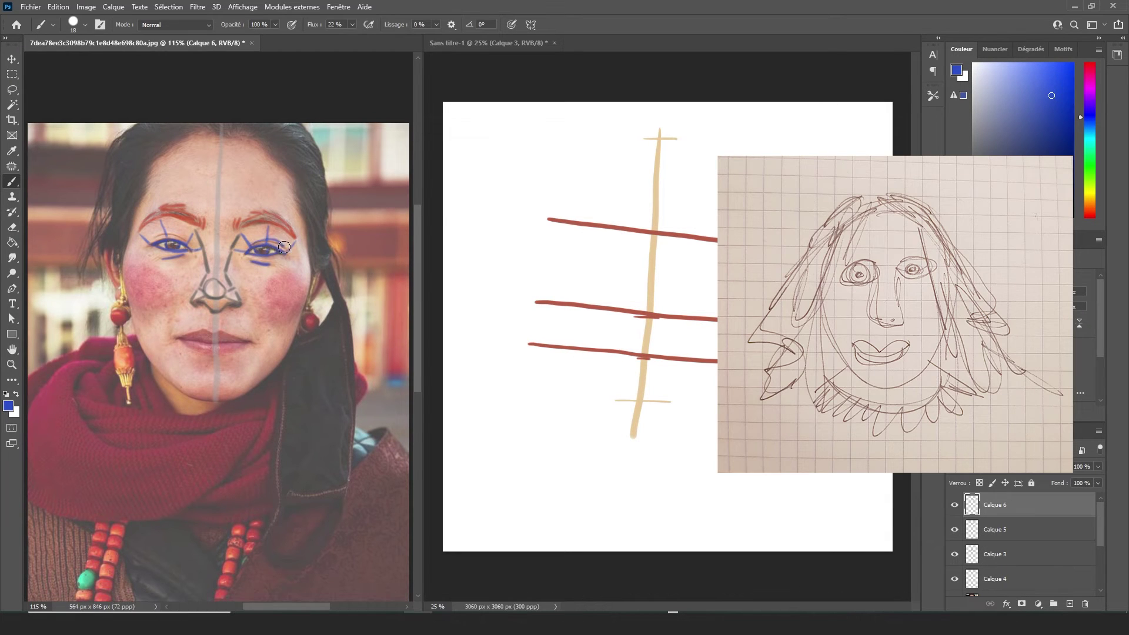
key("ctrl+z")
Draw cyan circles for both eyeballs on a new layer placed below the blue eye outlines
left_click(1024, 534)
left_click(1069, 604)
left_click(1089, 134)
mouse_move(170, 235)
left_mouse_down()
mouse_move(172, 265)
mouse_move(150, 249)
mouse_move(184, 250)
left_mouse_up()
left_click_drag(252, 247, 282, 242)
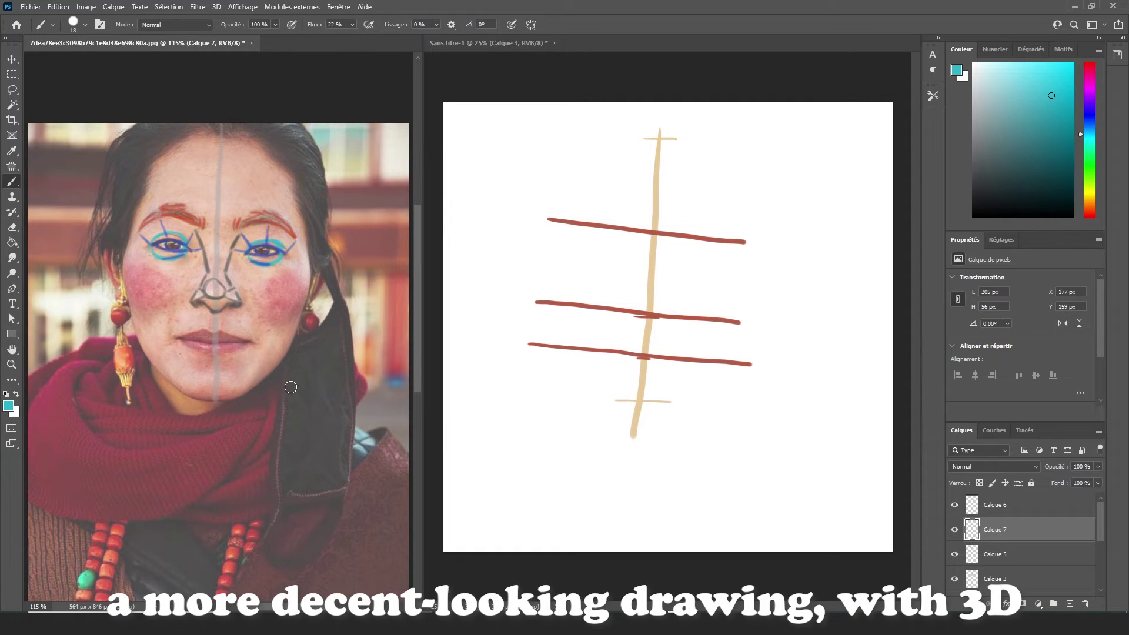
Hide the photo and handwrite "eyeballs" in cyan beside the face, with an arrow pointing to the nearest eye
scroll(1046, 535, "down", 3)
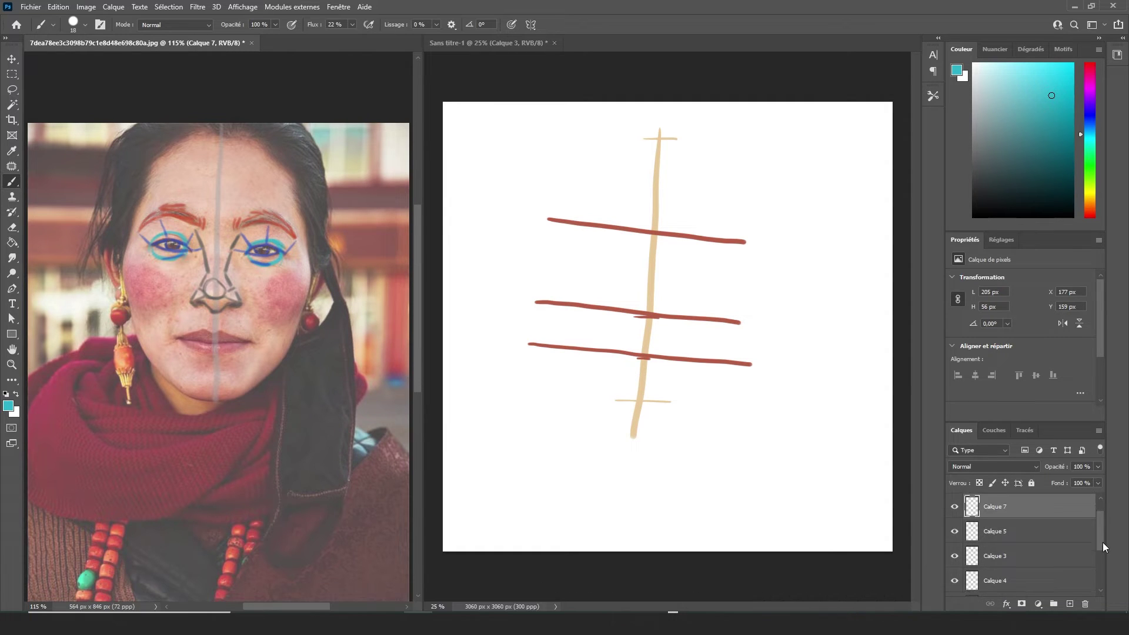
left_click(955, 531)
mouse_move(301, 252)
left_mouse_down()
mouse_move(287, 262)
mouse_move(296, 269)
left_mouse_up()
mouse_move(306, 252)
left_mouse_down()
mouse_move(330, 263)
mouse_move(335, 247)
mouse_move(379, 251)
left_mouse_up()
left_click_drag(388, 222, 389, 246)
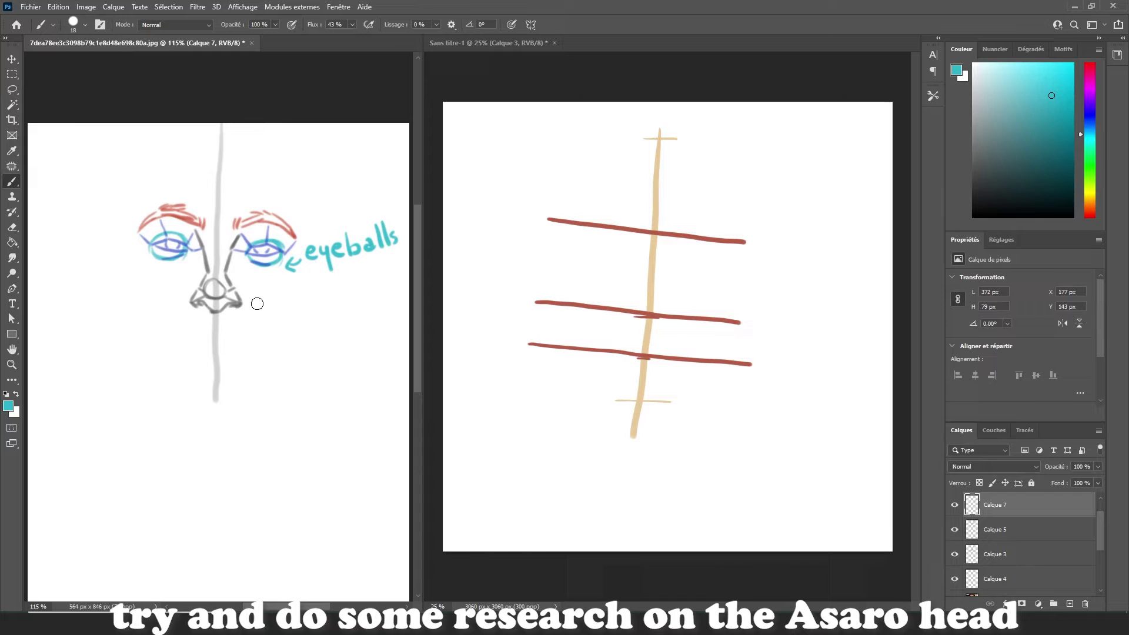
Handwrite "Kinda hairy brows" in the eyebrows' sampled red above the eyeballs note, with an arrow pointing to the brow
left_click(267, 208, "alt")
left_click_drag(267, 207, 290, 191)
mouse_move(265, 198)
left_mouse_down()
mouse_move(366, 188)
mouse_move(320, 218)
mouse_move(344, 217)
mouse_move(368, 194)
mouse_move(381, 203)
mouse_move(406, 185)
left_mouse_up()
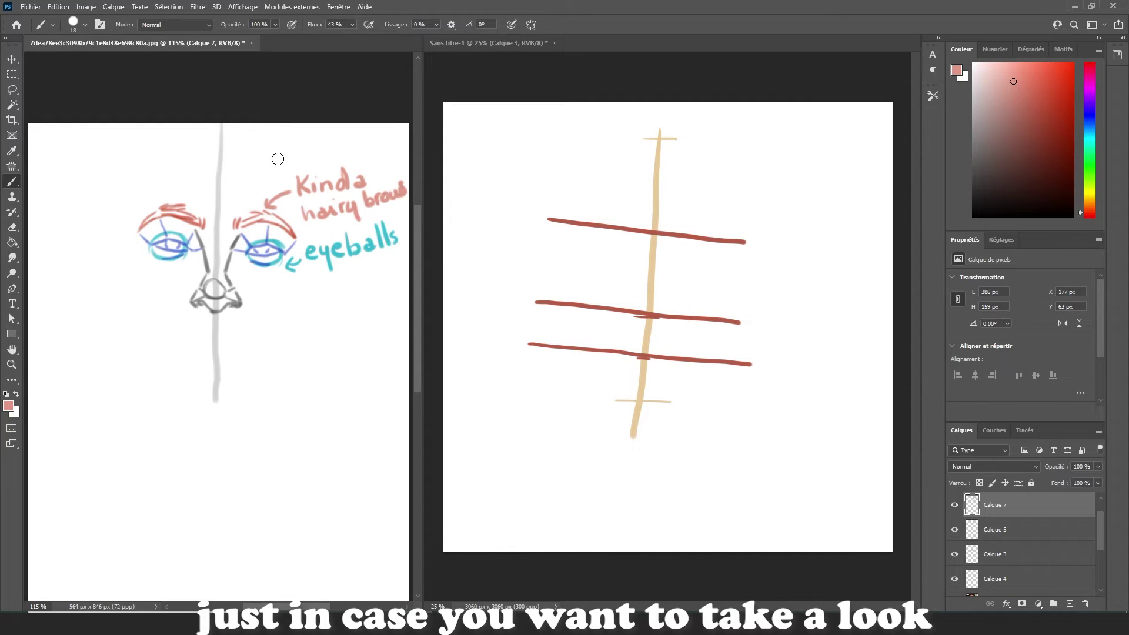
Handwrite a note on the other side of the face in the colour sampled from the eye lines, with an arrow towards that eye
key("alt")
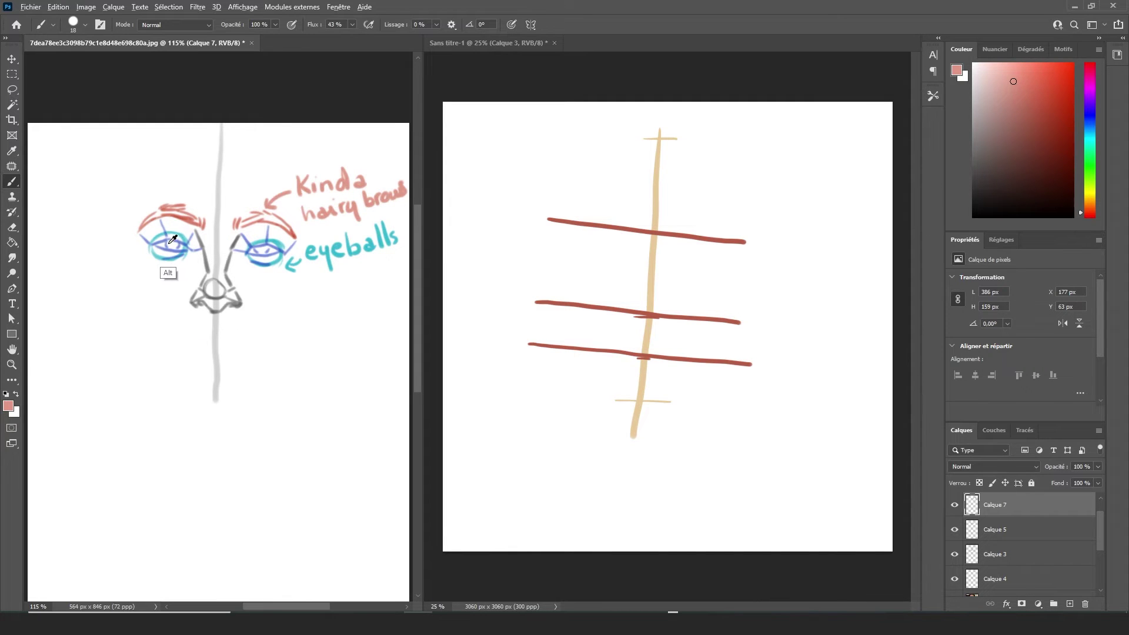
left_click(149, 239, "alt")
left_click(146, 244, "alt")
left_click_drag(119, 246, 140, 245)
left_click_drag(134, 239, 136, 249)
left_click_drag(49, 237, 48, 254)
left_click_drag(48, 237, 101, 240)
mouse_move(50, 268)
left_mouse_down()
mouse_move(95, 263)
mouse_move(83, 289)
mouse_move(98, 311)
mouse_move(114, 289)
left_mouse_up()
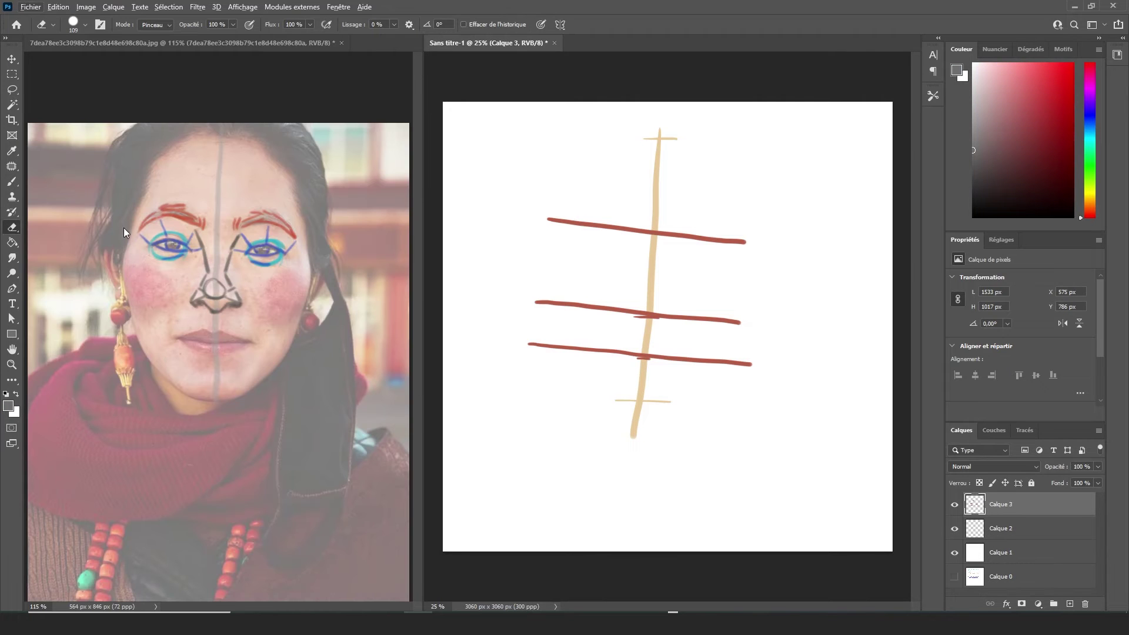
Sketch the nose's bridge, round tip and nostrils in dark grey around the canvas axis with a 71 px brush, following the reference
left_click(11, 150)
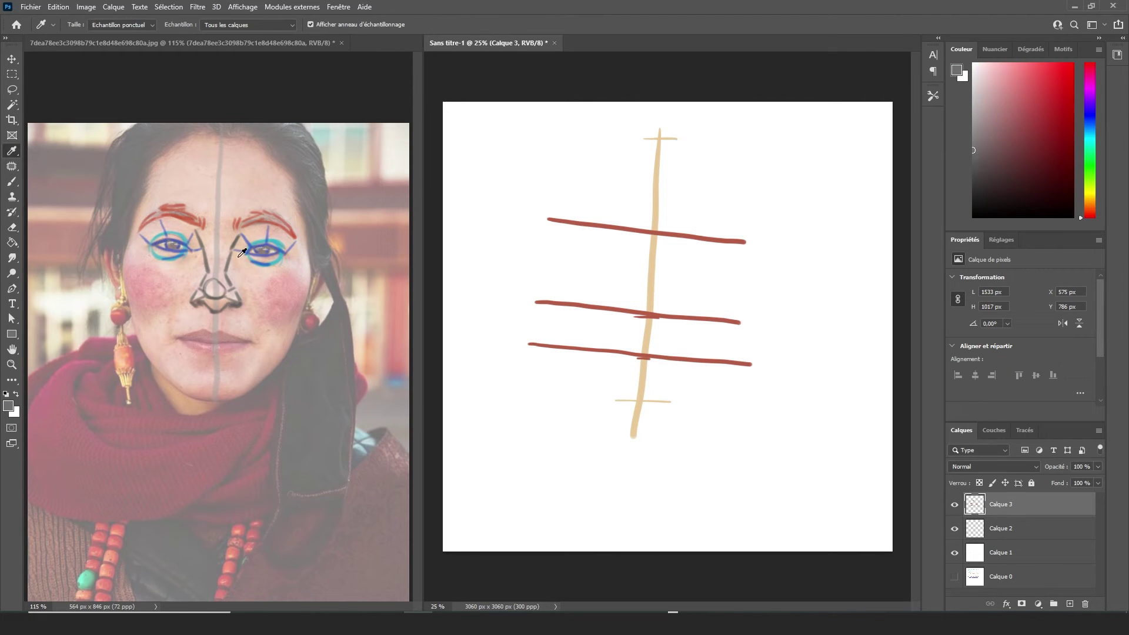
left_click(12, 182)
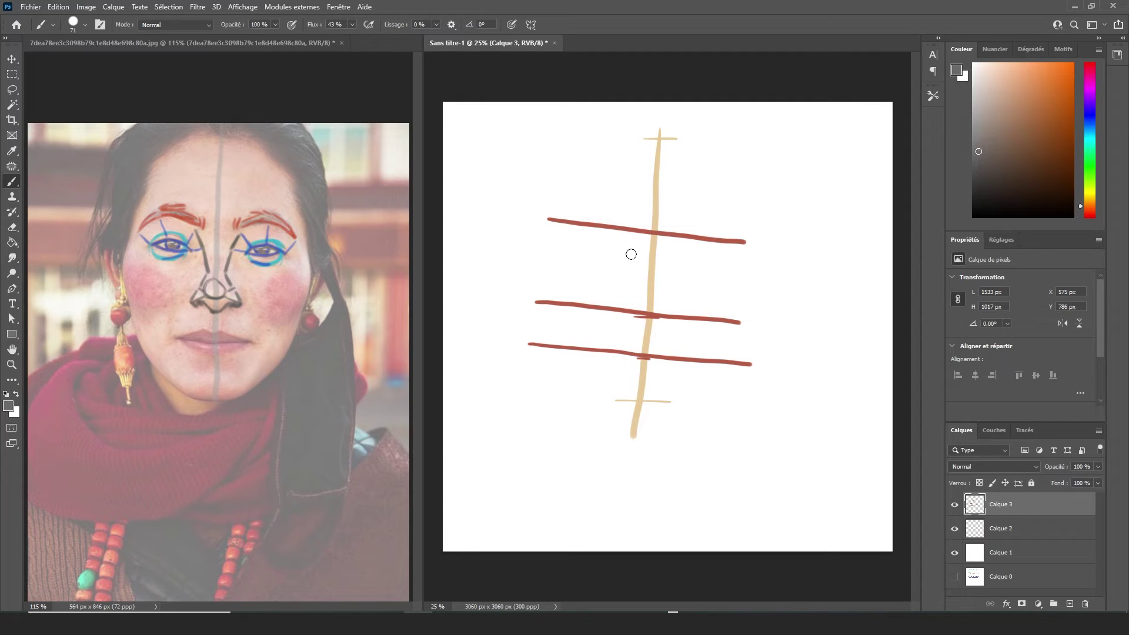
mouse_move(666, 261)
left_mouse_down()
mouse_move(674, 248)
mouse_move(632, 257)
left_mouse_up()
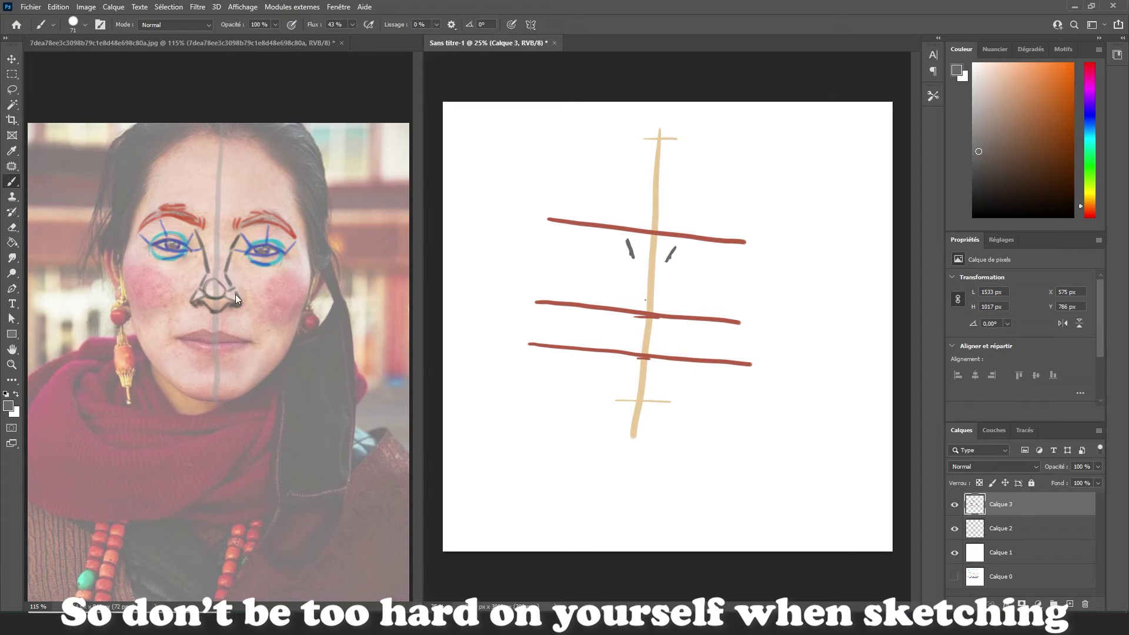
mouse_move(668, 264)
left_mouse_down()
mouse_move(638, 287)
mouse_move(656, 288)
left_mouse_up()
key("ctrl+z")
key("ctrl+z")
mouse_move(628, 241)
left_mouse_down()
mouse_move(651, 281)
mouse_move(631, 300)
mouse_move(663, 300)
mouse_move(625, 314)
mouse_move(642, 302)
mouse_move(626, 314)
mouse_move(637, 308)
mouse_move(629, 299)
mouse_move(666, 319)
left_mouse_up()
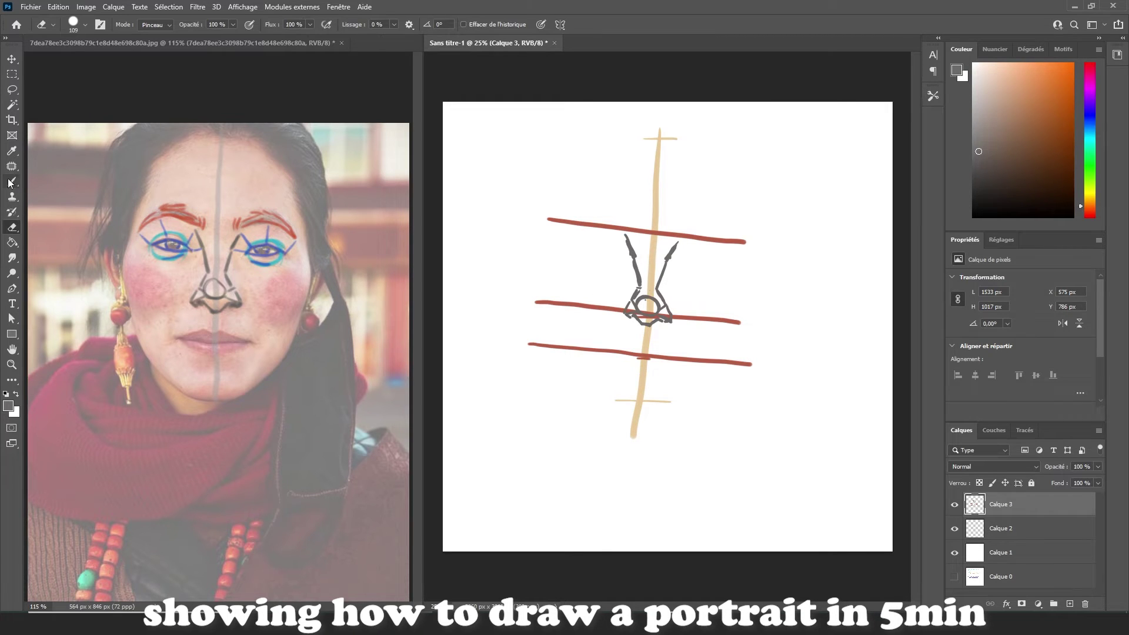
On a new layer, sketch both eyebrows as hairy strokes along the canvas's upper red line, in salmon sampled from the reference brows
left_click(1070, 604)
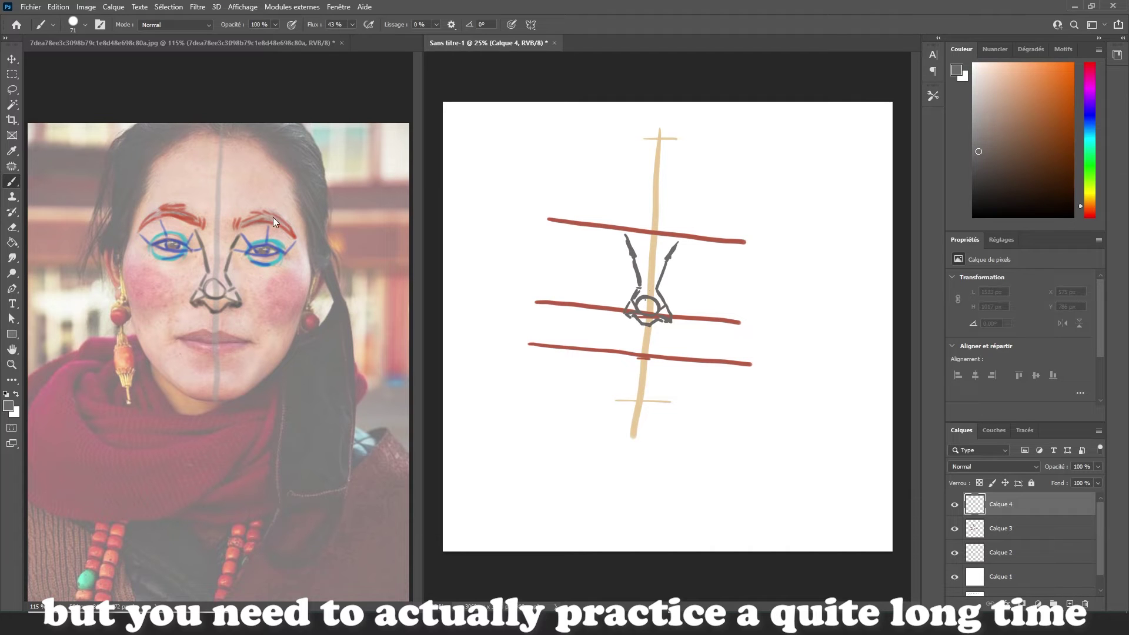
left_click(238, 253, "alt")
left_click(961, 504)
left_click(958, 504)
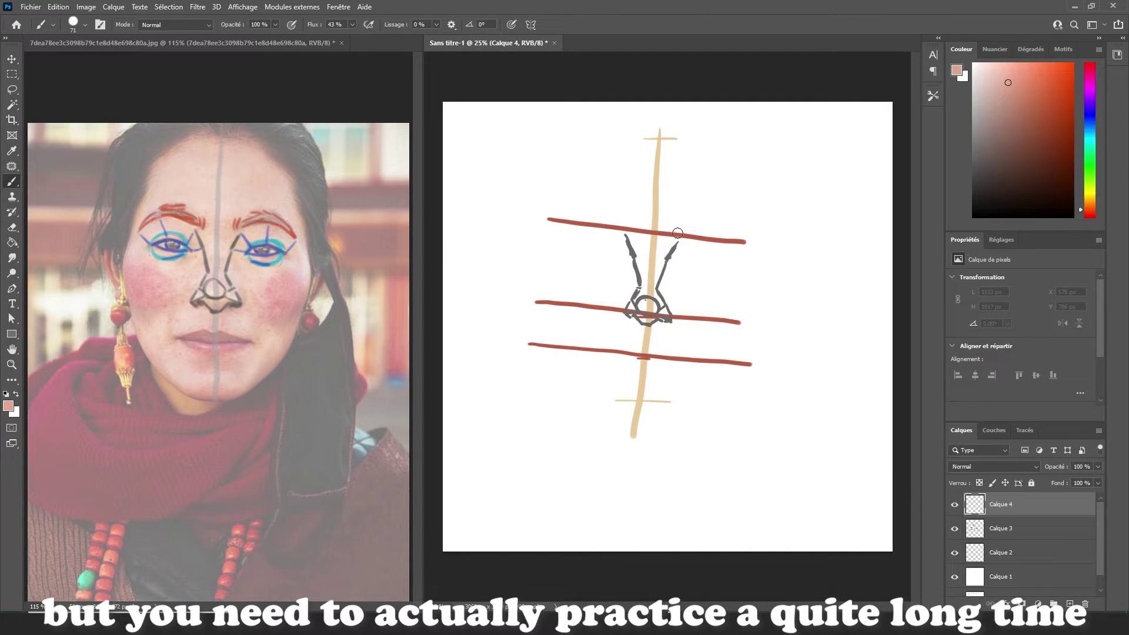
mouse_move(676, 222)
left_mouse_down()
mouse_move(706, 219)
mouse_move(735, 239)
mouse_move(713, 218)
mouse_move(736, 238)
mouse_move(694, 230)
mouse_move(729, 227)
left_mouse_up()
key("ctrl+z")
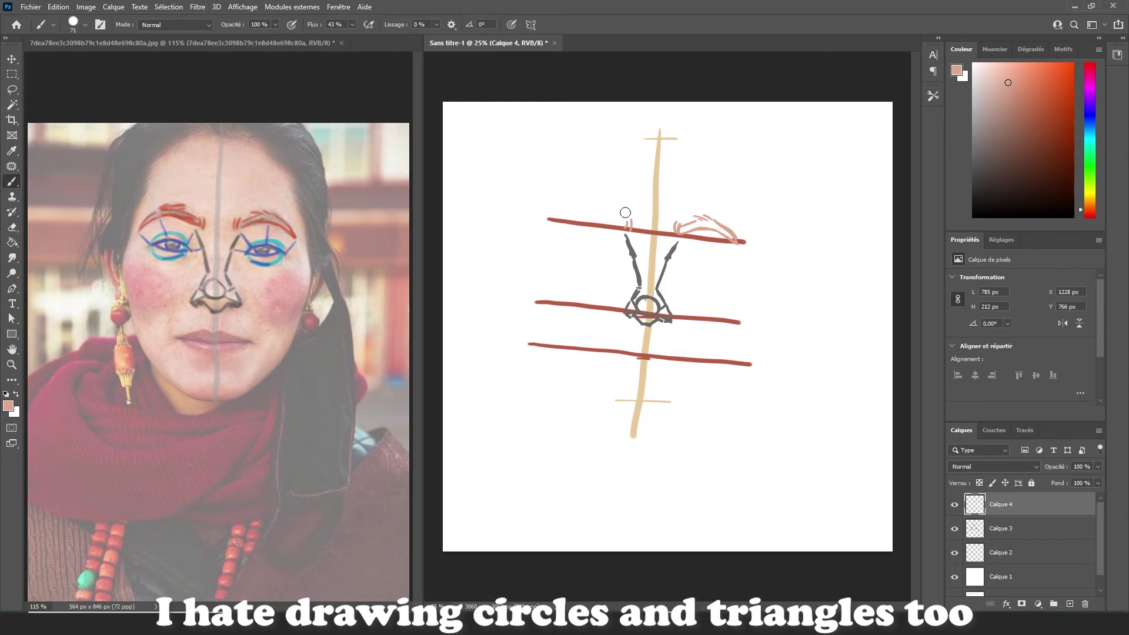
mouse_move(625, 222)
left_mouse_down()
mouse_move(588, 210)
mouse_move(552, 228)
mouse_move(616, 226)
mouse_move(563, 220)
mouse_move(594, 210)
left_mouse_up()
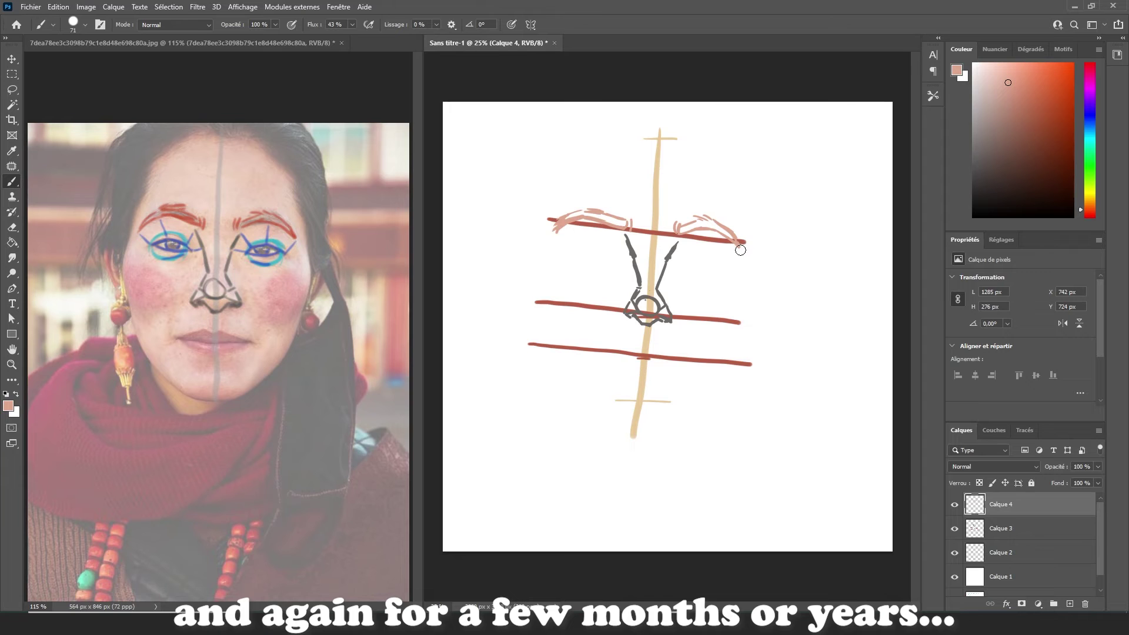
mouse_move(584, 222)
left_mouse_down()
mouse_move(605, 207)
mouse_move(632, 212)
left_mouse_up()
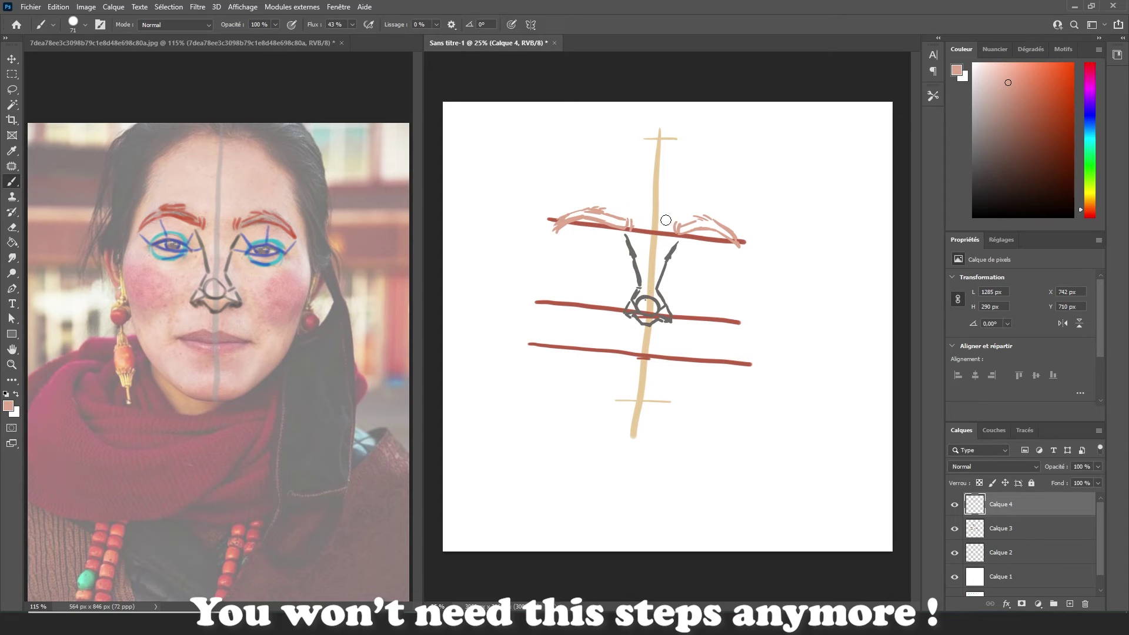
On a new layer, draw the two eyeball ovals beneath the eyebrows in cyan sampled from the reference
left_click(275, 261, "alt")
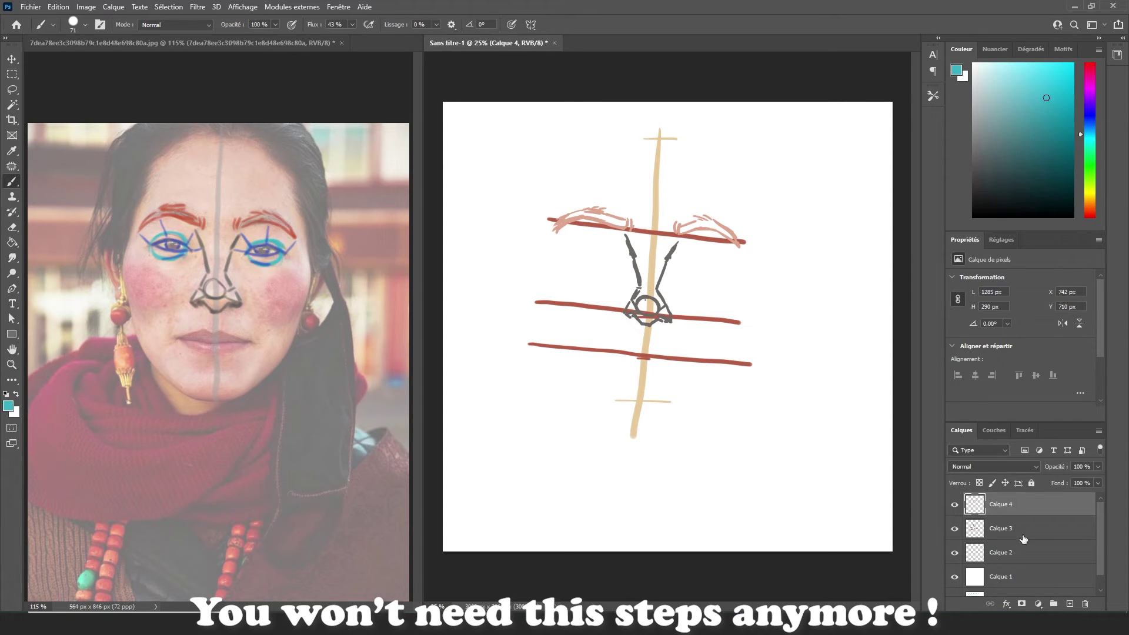
left_click(1069, 603)
mouse_move(690, 255)
left_mouse_down()
mouse_move(718, 267)
mouse_move(689, 272)
mouse_move(717, 260)
left_mouse_up()
mouse_move(594, 248)
left_mouse_down()
mouse_move(585, 266)
mouse_move(614, 252)
mouse_move(588, 272)
left_mouse_up()
On a new layer, mark the inner corner of the left eye in blue sampled from the reference's eye lines
left_click(1069, 604)
left_click(252, 238, "alt")
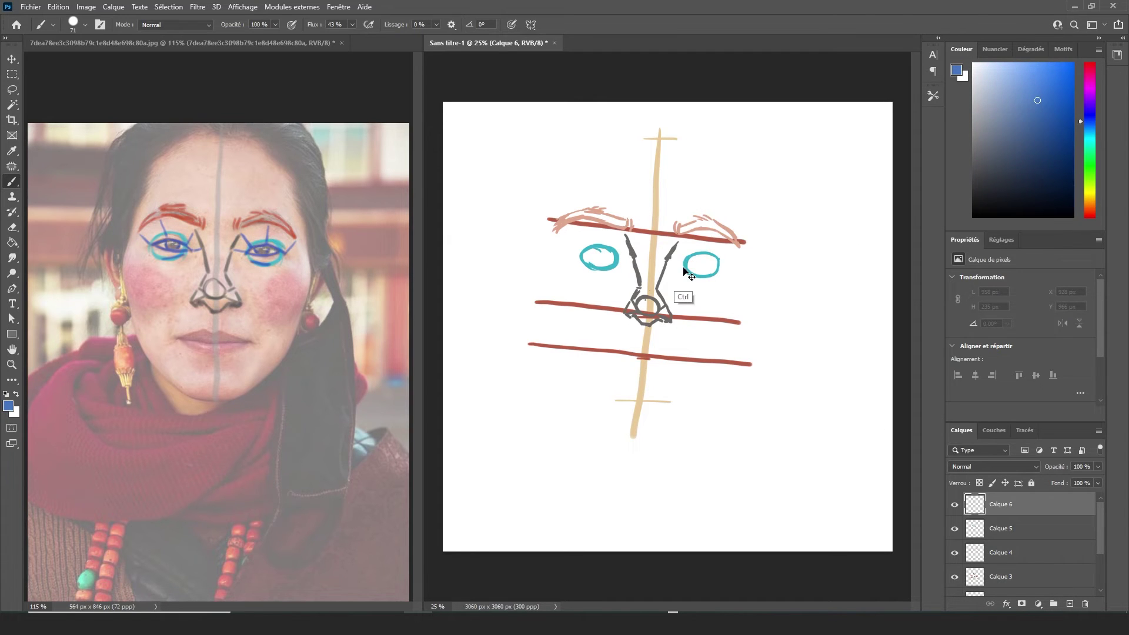
key("ctrl+plus")
key("ctrl+plus")
left_click_drag(915, 319, 915, 297)
left_click(325, 337)
key("ctrl+plus")
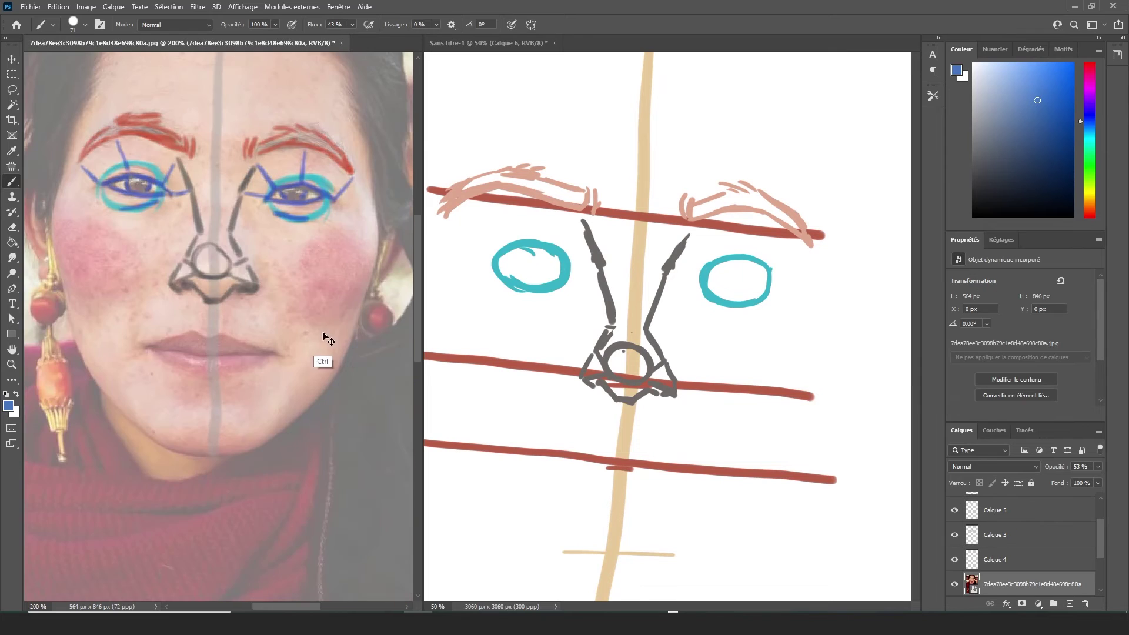
left_click(762, 267)
left_click_drag(565, 275, 574, 281)
With a 49 px brush, draw blue guide lines radiating from both eyes and outline the left eye's lids
left_click(85, 24)
left_click(36, 58)
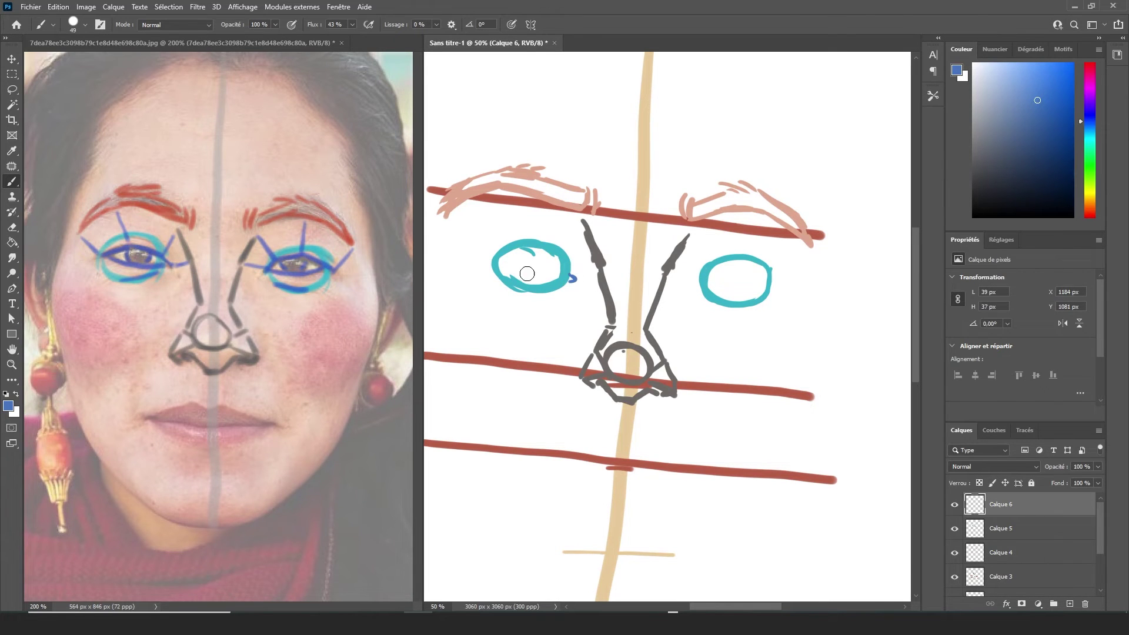
mouse_move(582, 226)
left_mouse_down()
mouse_move(571, 271)
mouse_move(595, 271)
left_mouse_up()
left_click_drag(673, 275, 693, 283)
left_click_drag(499, 193, 514, 242)
mouse_move(450, 221)
left_mouse_down()
mouse_move(487, 261)
mouse_move(518, 255)
mouse_move(573, 279)
left_mouse_up()
mouse_move(518, 255)
left_mouse_down()
mouse_move(561, 260)
mouse_move(492, 268)
mouse_move(548, 282)
left_mouse_up()
left_click_drag(692, 234, 717, 271)
left_click_drag(752, 217, 744, 267)
left_click_drag(808, 251, 764, 281)
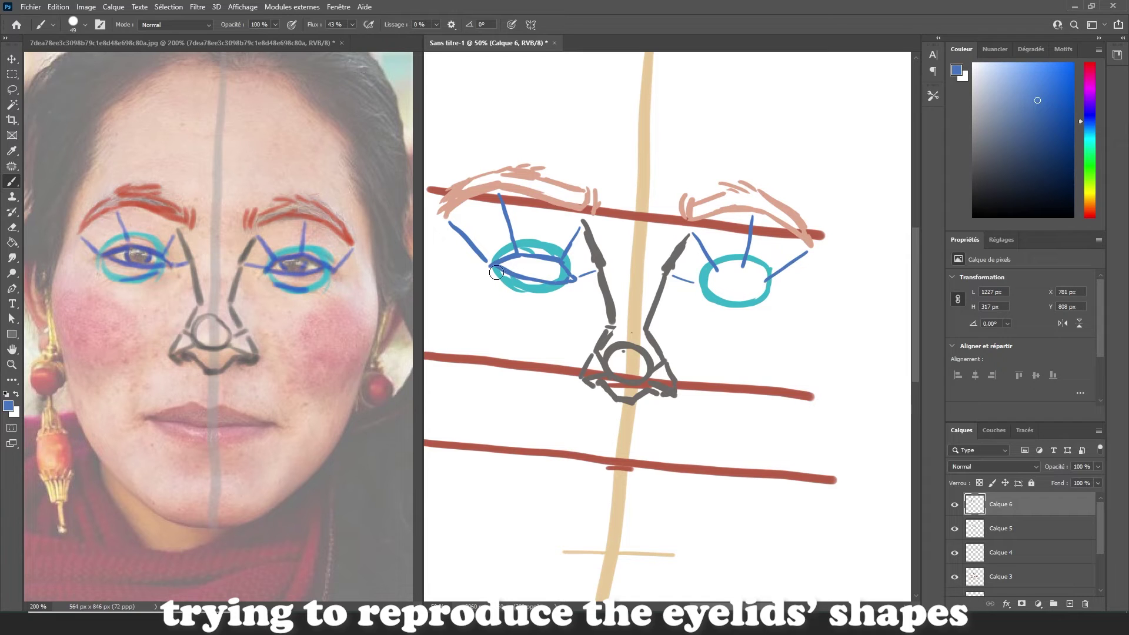
Outline the right eye's lids in blue, and erase and redraw the left eye's upper lid
mouse_move(694, 287)
left_mouse_down()
mouse_move(744, 267)
mouse_move(767, 281)
left_mouse_up()
left_click(12, 227)
mouse_move(508, 267)
left_mouse_down()
mouse_move(543, 283)
mouse_move(515, 235)
mouse_move(541, 268)
left_mouse_up()
left_click(12, 181)
mouse_move(501, 194)
left_mouse_down()
mouse_move(527, 252)
mouse_move(564, 262)
mouse_move(498, 260)
mouse_move(525, 282)
mouse_move(573, 279)
left_mouse_up()
left_click_drag(746, 294, 764, 287)
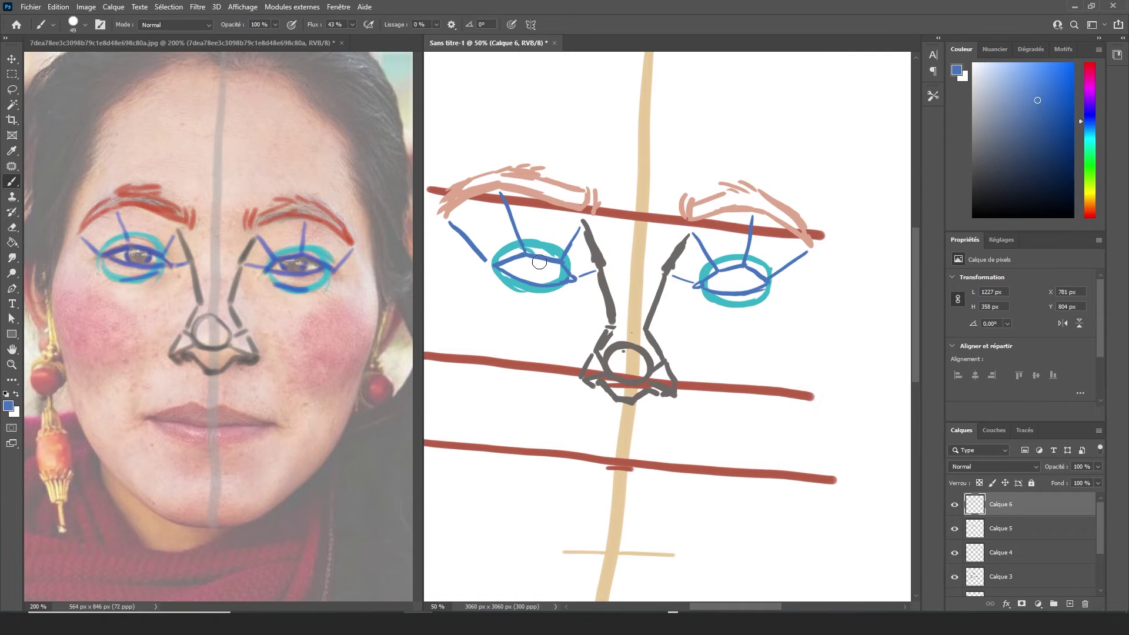
Draw a blue iris circle inside each eye, redoing the left one, and add short crease strokes along the lower eyeballs
mouse_move(523, 263)
left_mouse_down()
mouse_move(532, 284)
mouse_move(552, 260)
left_mouse_up()
left_click_drag(718, 270, 744, 291)
key("e")
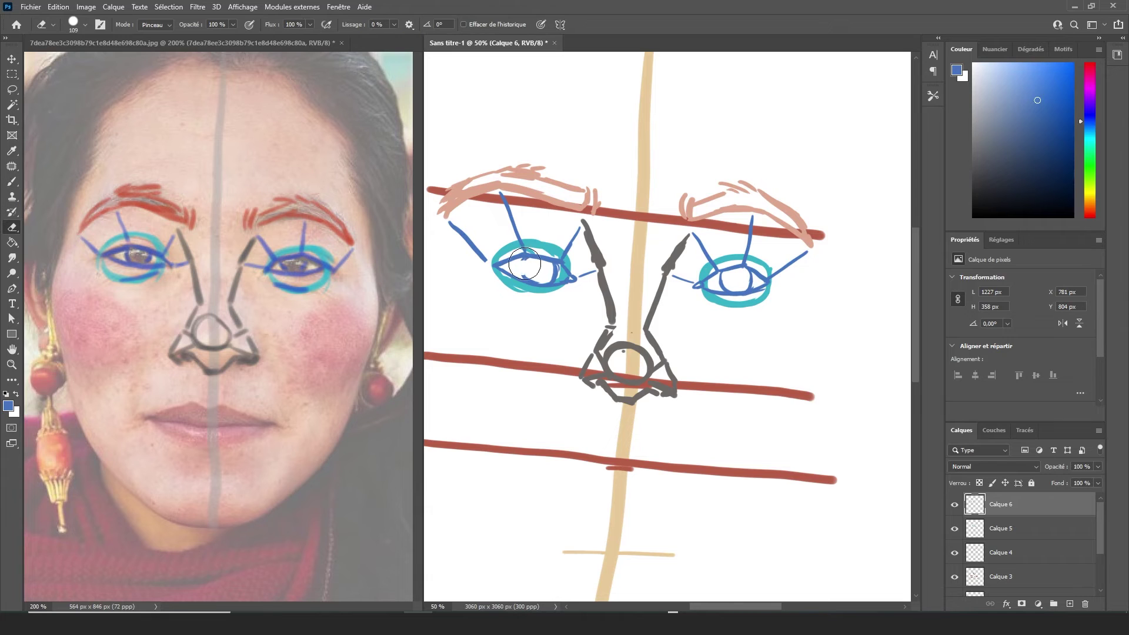
left_click(11, 185)
left_click_drag(521, 257, 536, 281)
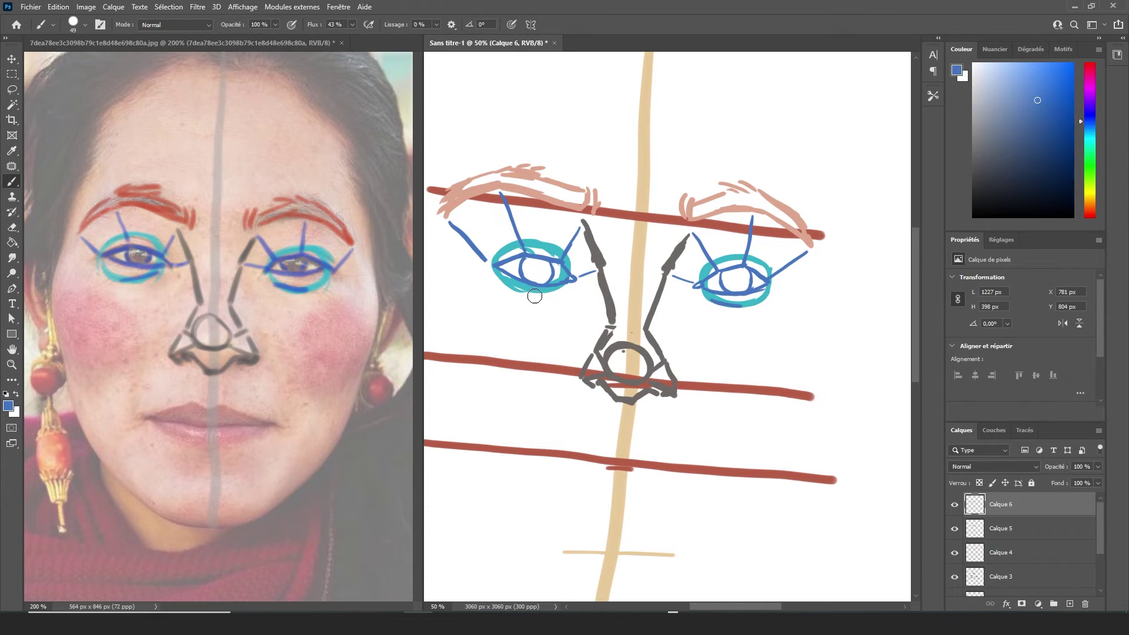
On layer Calque 8 of the reference, sketch the mouth in black with a filled upper lip and short lower-lip strokes
mouse_move(912, 298)
left_mouse_down()
mouse_move(912, 330)
mouse_move(919, 319)
left_mouse_up()
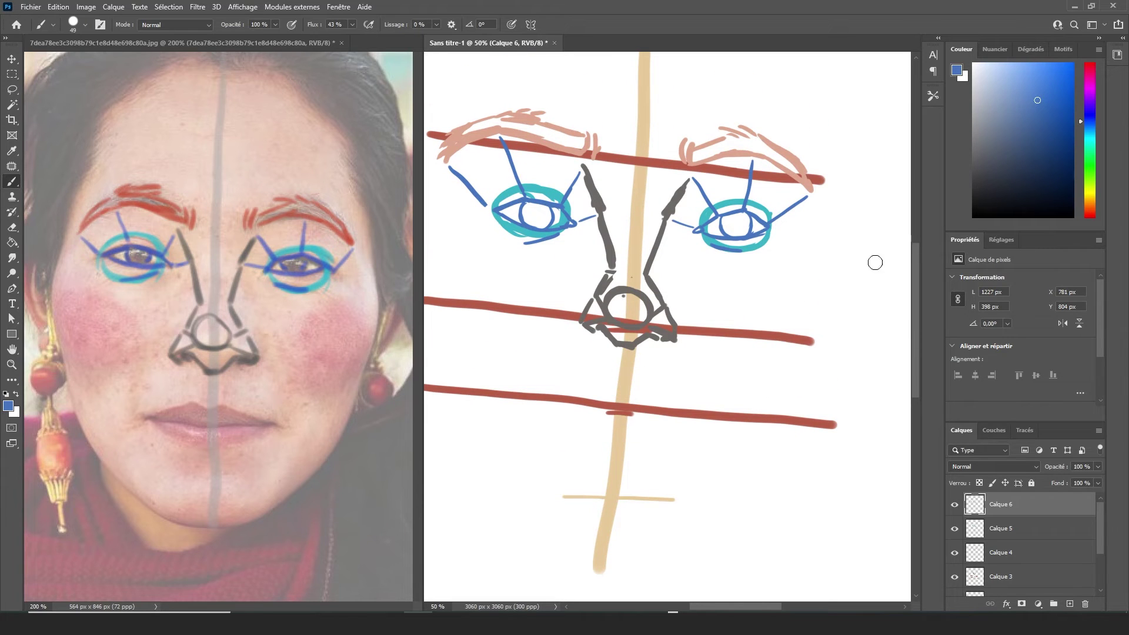
left_click_drag(999, 181, 959, 217)
left_click(223, 371)
scroll(1082, 535, "up", 3)
left_click(999, 504)
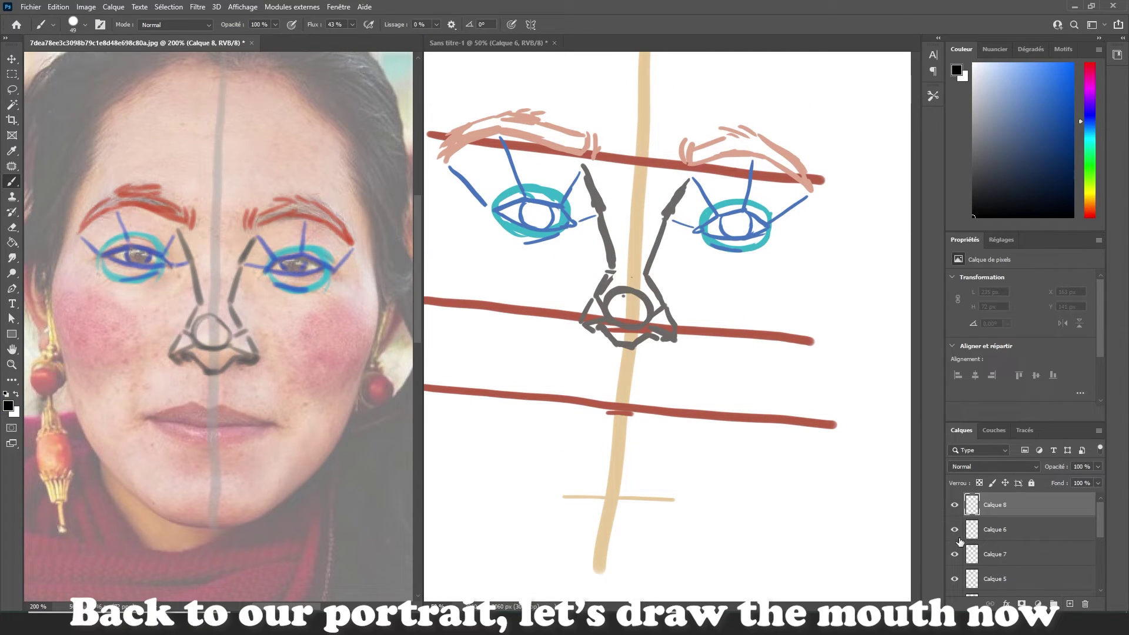
left_click(85, 25)
left_click_drag(90, 57, 74, 58)
key("Return")
left_click_drag(145, 416, 276, 423)
mouse_move(147, 416)
left_mouse_down()
mouse_move(193, 403)
mouse_move(273, 423)
left_mouse_up()
mouse_move(178, 438)
left_mouse_down()
mouse_move(238, 439)
mouse_move(205, 433)
left_mouse_up()
key("ctrl+z")
key("ctrl+z")
mouse_move(218, 431)
left_mouse_down()
mouse_move(165, 418)
mouse_move(187, 410)
mouse_move(259, 422)
left_mouse_up()
With a 31 px brush, mark the mouth's central dip in black where the canvas's lowest red line meets the axis
left_click(622, 351)
left_click(84, 24)
left_click(78, 62)
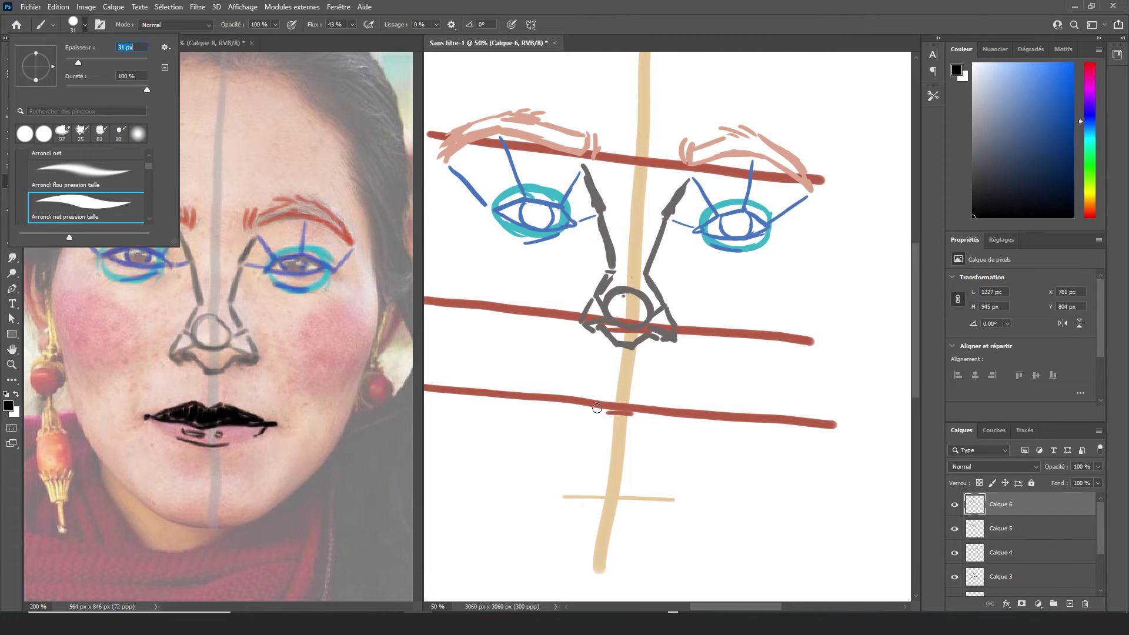
left_click_drag(597, 408, 611, 418)
key("ctrl+z")
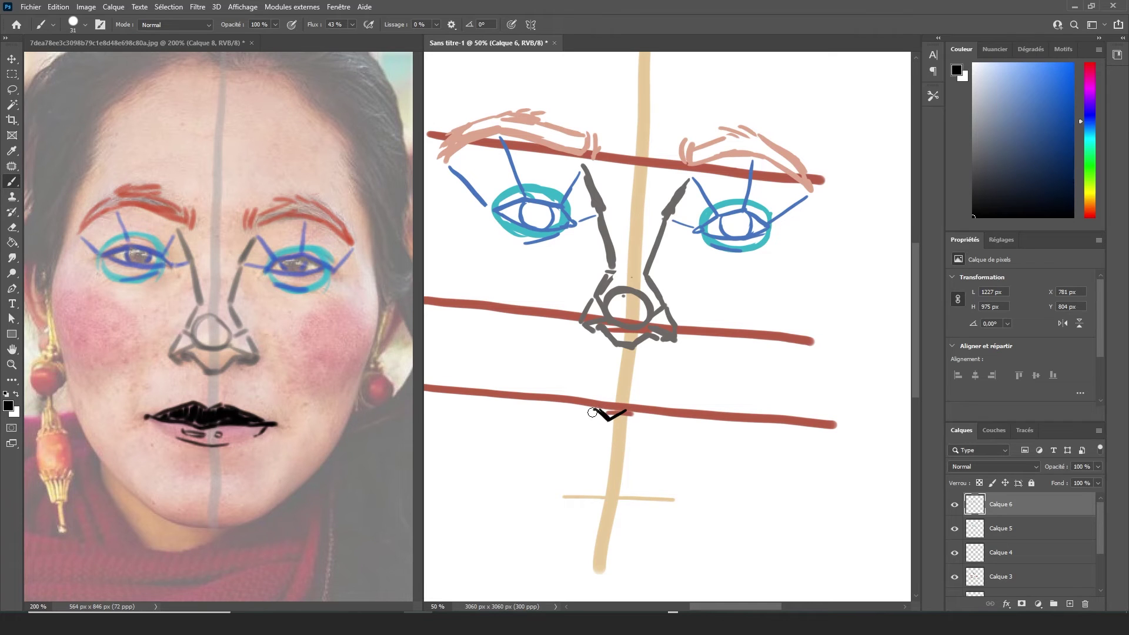
Draw vertical black guides from both eyes down to mouth level on canvas and reference, and mark the mouth corners on the canvas
left_click_drag(529, 249, 516, 364)
left_click_drag(135, 270, 137, 407)
left_click_drag(297, 284, 291, 419)
left_click(736, 256)
left_click_drag(736, 255, 727, 403)
left_click_drag(722, 418, 721, 438)
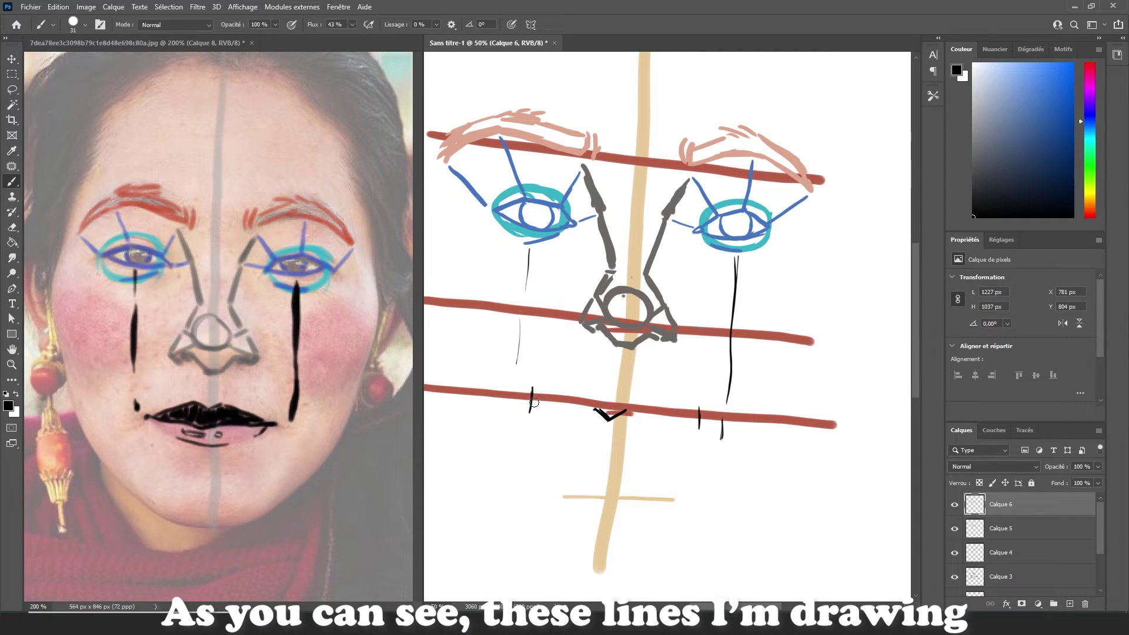
With a 59 px brush, draw the line between the lips from corner to corner and outline the upper lip above it
left_click(85, 25)
left_click(93, 59)
left_click_drag(523, 405, 699, 428)
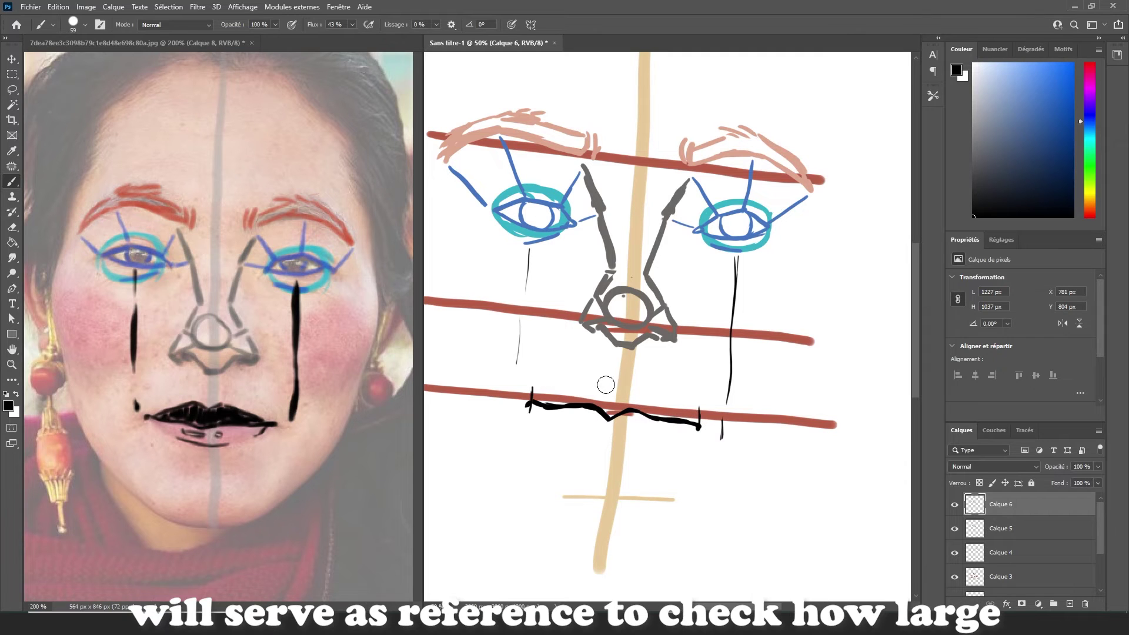
mouse_move(613, 386)
left_mouse_down()
mouse_move(666, 384)
mouse_move(654, 398)
mouse_move(632, 384)
mouse_move(679, 413)
left_mouse_up()
key("ctrl+z")
left_click_drag(631, 381, 693, 421)
left_click_drag(533, 401, 597, 378)
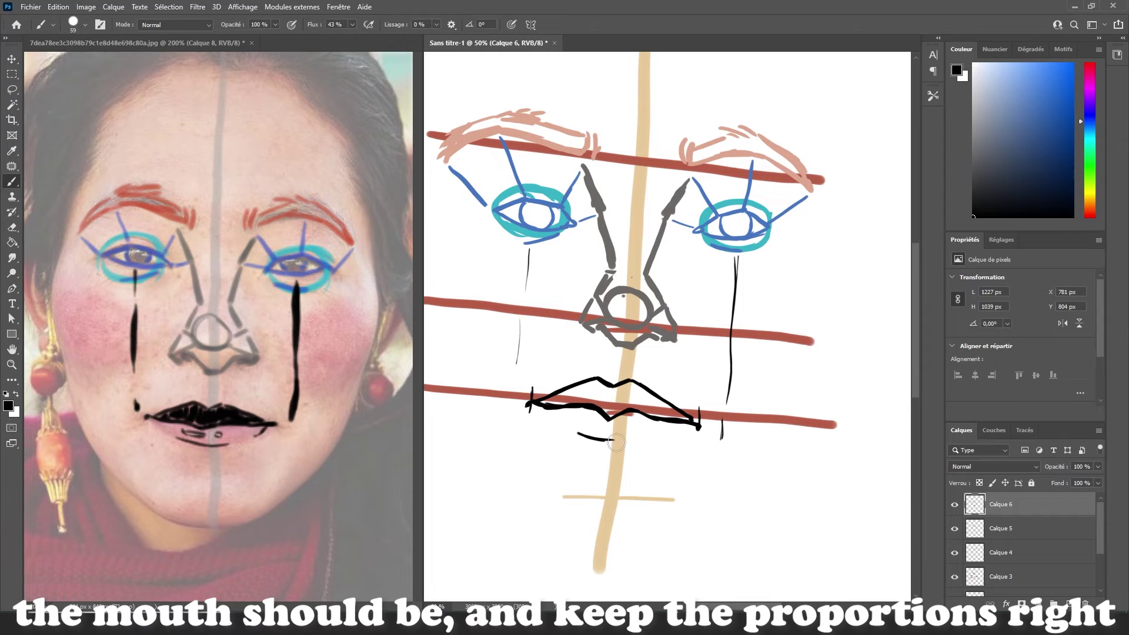
Sketch the lower lip with short strokes and fill the upper lip in black on the canvas
mouse_move(581, 436)
left_mouse_down()
mouse_move(671, 431)
mouse_move(601, 406)
mouse_move(660, 414)
left_mouse_up()
left_click(12, 227)
left_click(12, 181)
left_click_drag(581, 416, 628, 425)
mouse_move(548, 404)
left_mouse_down()
mouse_move(613, 394)
mouse_move(676, 414)
left_mouse_up()
Erase the stray strokes at the left eyebrow's outer end on layer Calque 4
left_click_drag(916, 336, 915, 360)
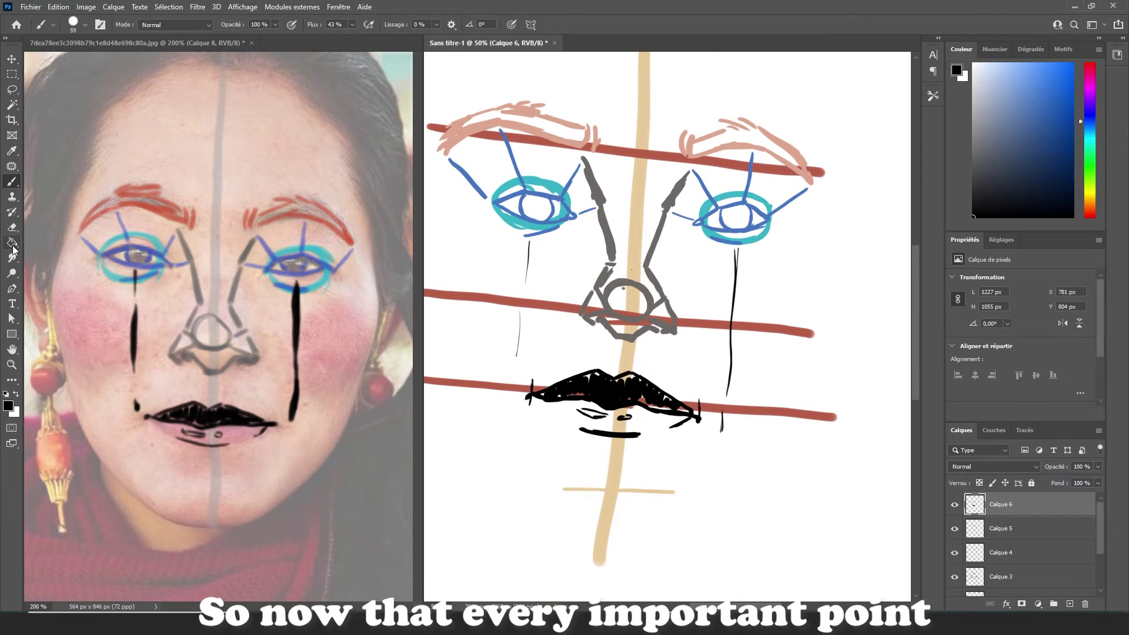
key("ctrl+minus")
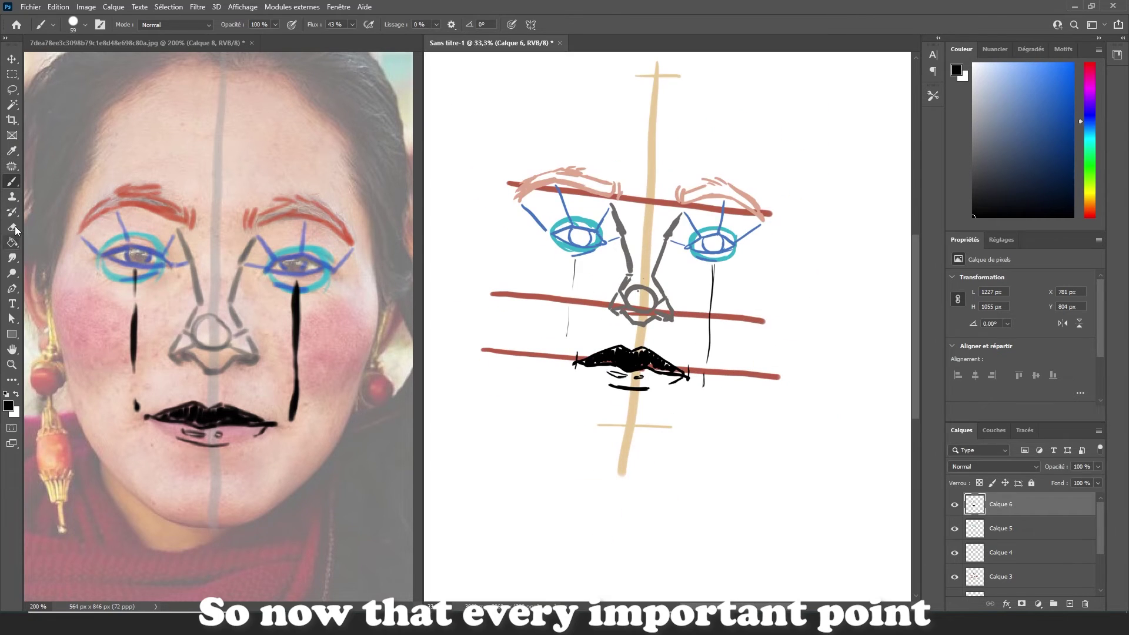
left_click(12, 227)
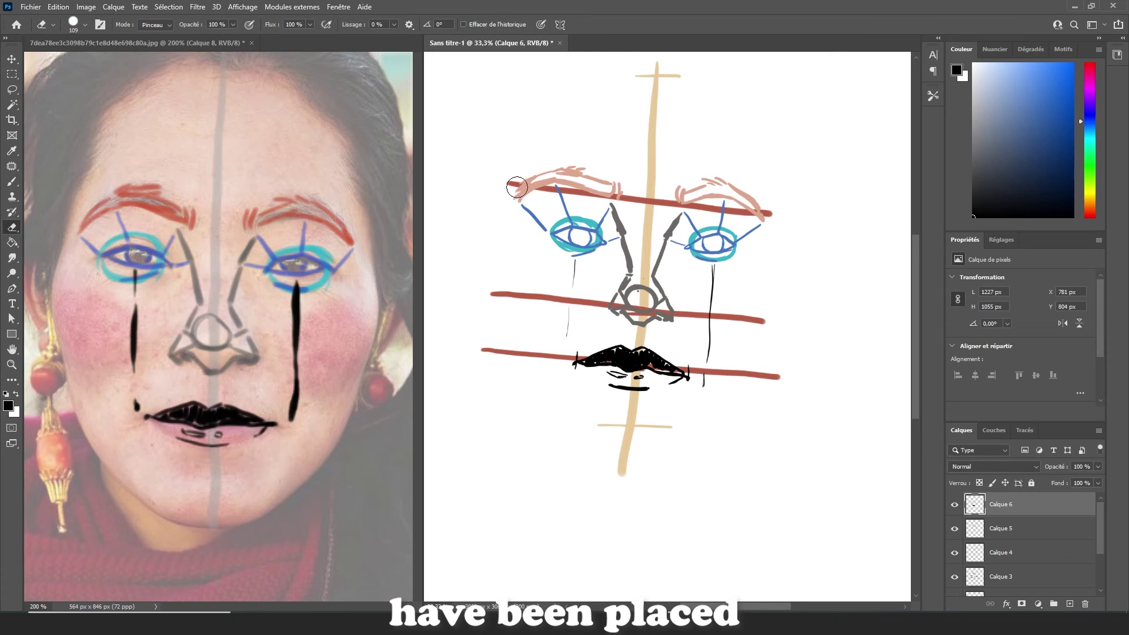
left_click(976, 553)
left_click_drag(516, 187, 522, 189)
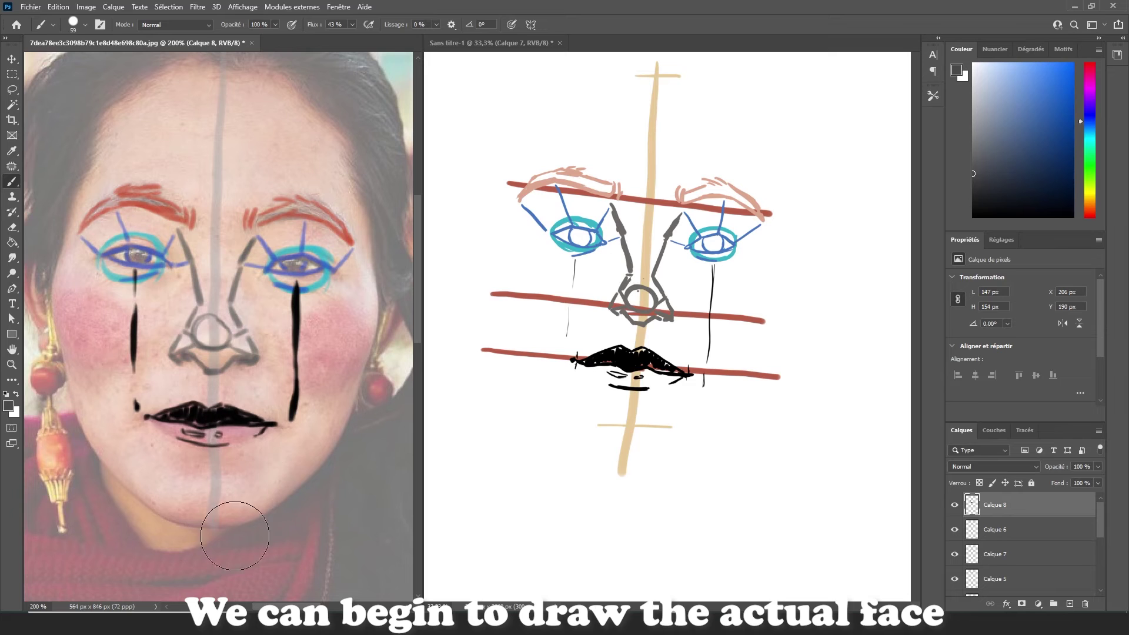
Mark the chin with a dark grey oval and short centre strokes on the reference, and repeat it below the canvas mouth
mouse_move(238, 479)
left_mouse_down()
mouse_move(195, 477)
mouse_move(242, 517)
mouse_move(215, 460)
left_mouse_up()
left_click_drag(212, 485, 210, 509)
left_click(630, 395)
mouse_move(629, 395)
left_mouse_down()
mouse_move(647, 413)
mouse_move(613, 435)
mouse_move(612, 411)
mouse_move(633, 410)
mouse_move(603, 424)
mouse_move(658, 422)
left_mouse_up()
key("ctrl+z")
key("ctrl+z")
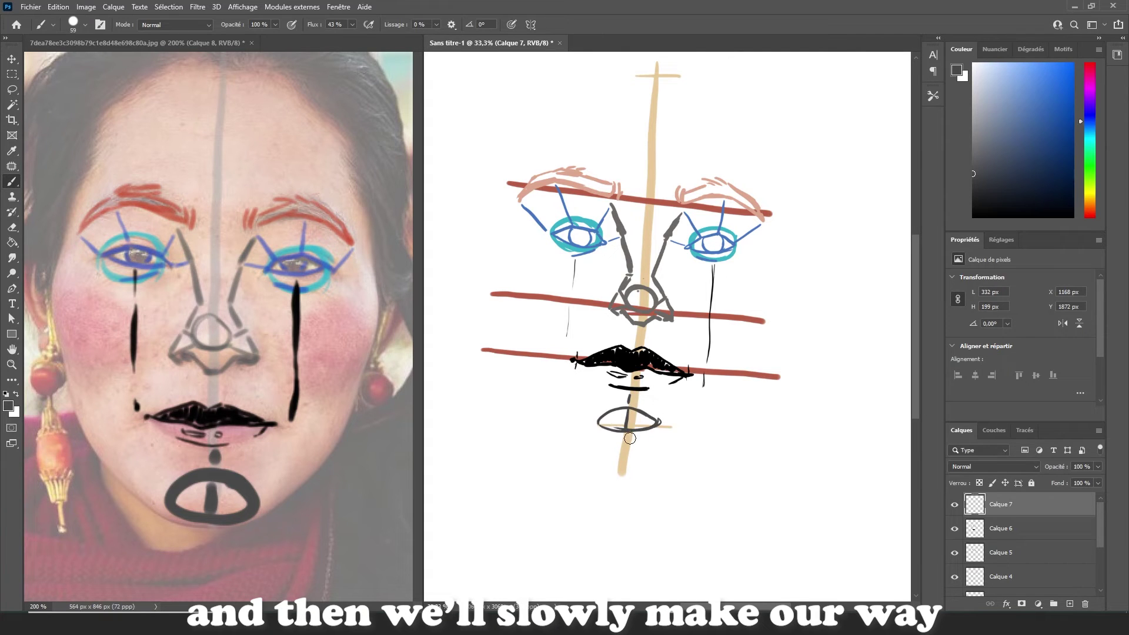
left_click_drag(598, 429, 647, 434)
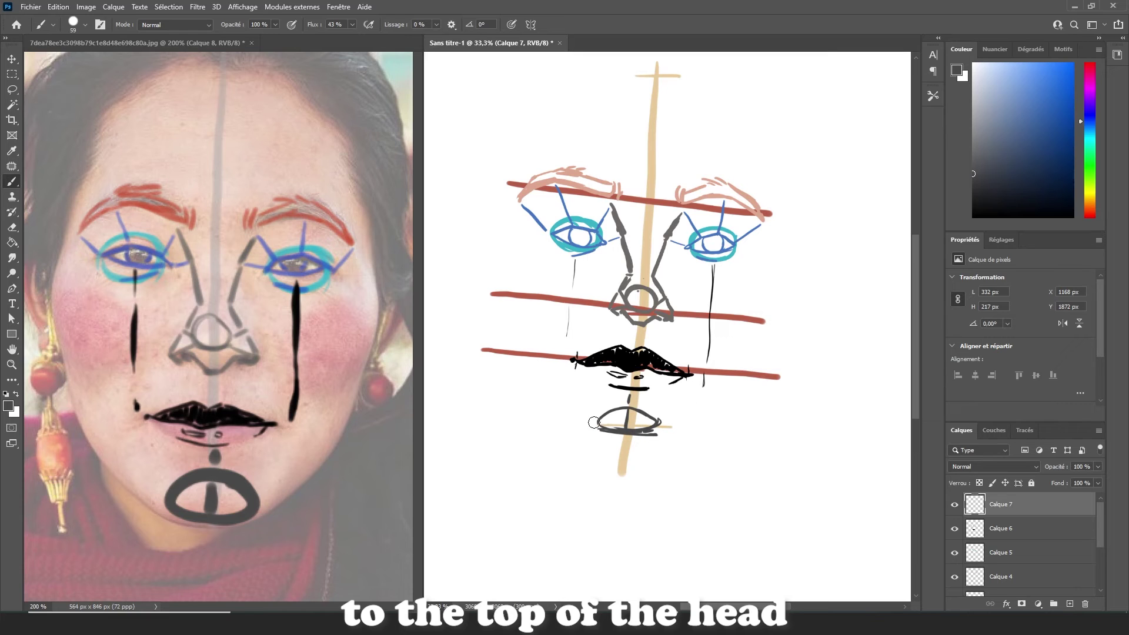
On the reference, draw dark grey strokes outward from the mouth corners and lines across the face below the nose and through the mouth
left_click_drag(697, 378, 746, 387)
key("ctrl+z")
left_click(283, 428)
left_click_drag(282, 424, 334, 435)
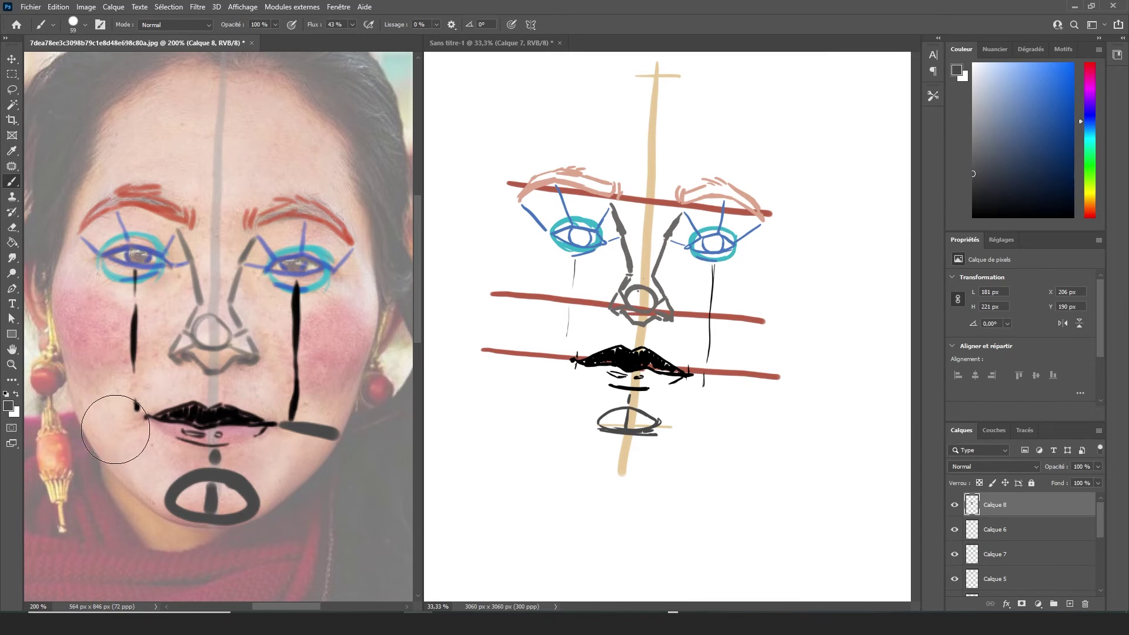
left_click_drag(87, 423, 138, 419)
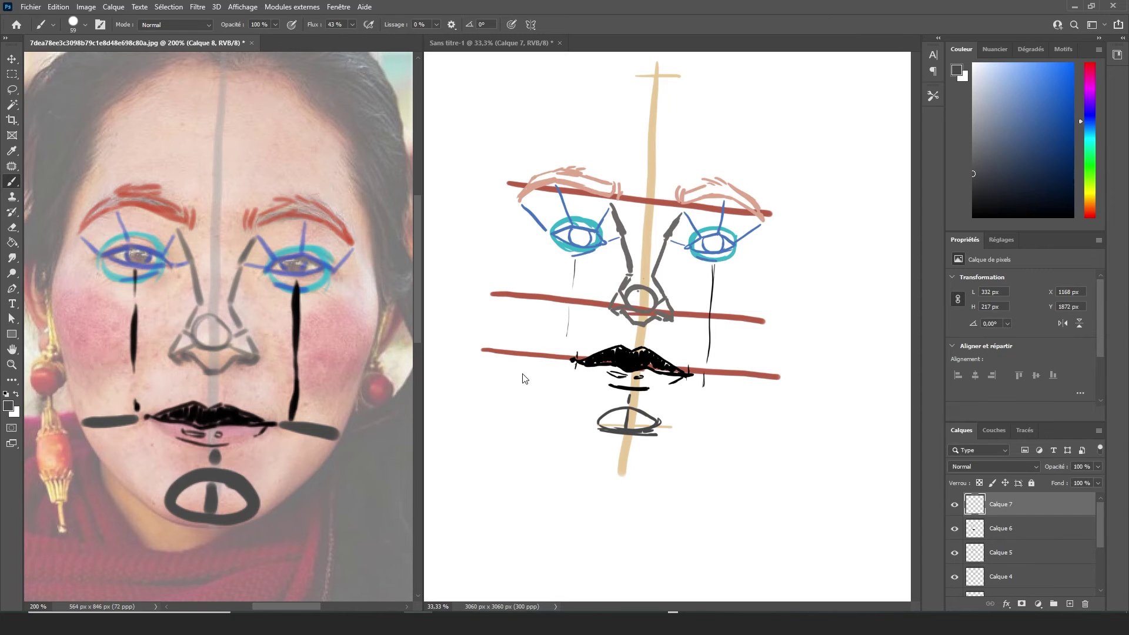
left_click(532, 357)
left_click(179, 374)
left_click_drag(70, 367, 376, 385)
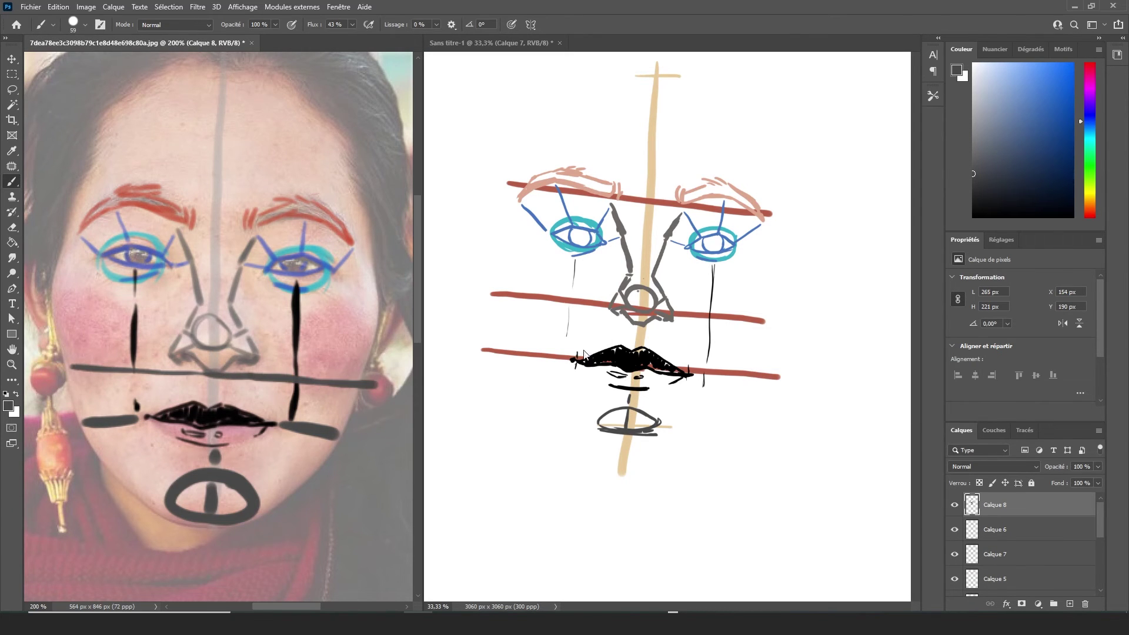
left_click_drag(82, 408, 350, 425)
Mark the jaw's width on the canvas with strokes outward from both mouth corners, and join them to the chin with slanted jaw lines
left_click(703, 373)
mouse_move(735, 383)
left_mouse_down()
mouse_move(713, 374)
mouse_move(768, 401)
left_mouse_up()
key("ctrl+z")
left_click_drag(705, 373, 763, 389)
key("ctrl+z")
mouse_move(693, 374)
left_mouse_down()
mouse_move(749, 392)
mouse_move(746, 381)
left_mouse_up()
key("ctrl+z")
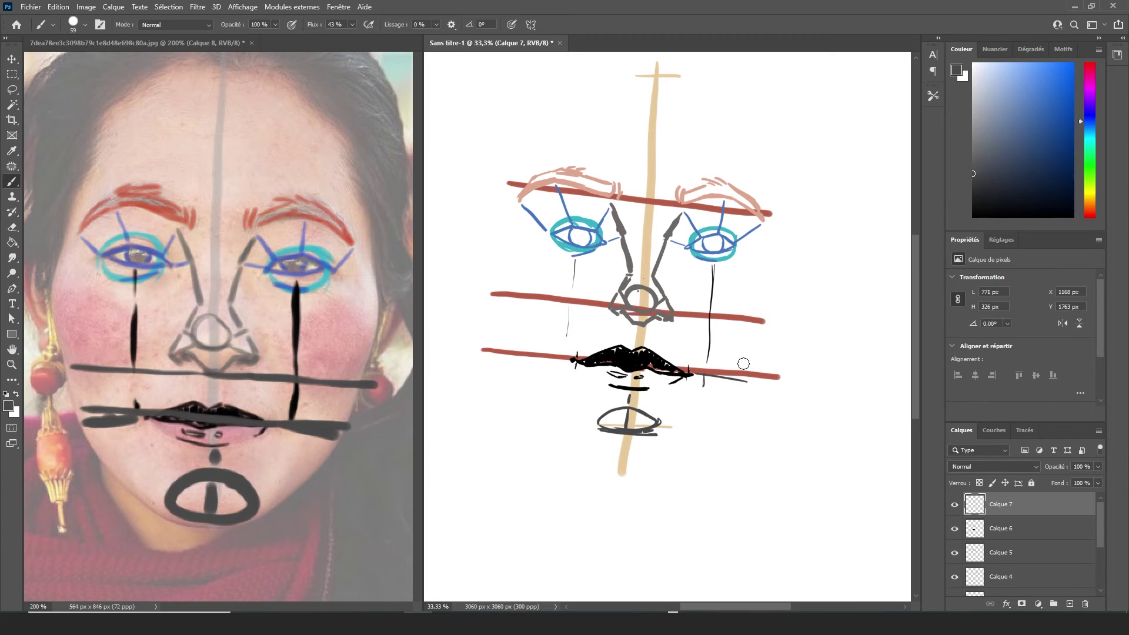
left_click_drag(574, 360, 510, 371)
mouse_move(659, 434)
left_mouse_down()
mouse_move(745, 382)
mouse_move(673, 423)
left_mouse_up()
left_click_drag(526, 368, 596, 430)
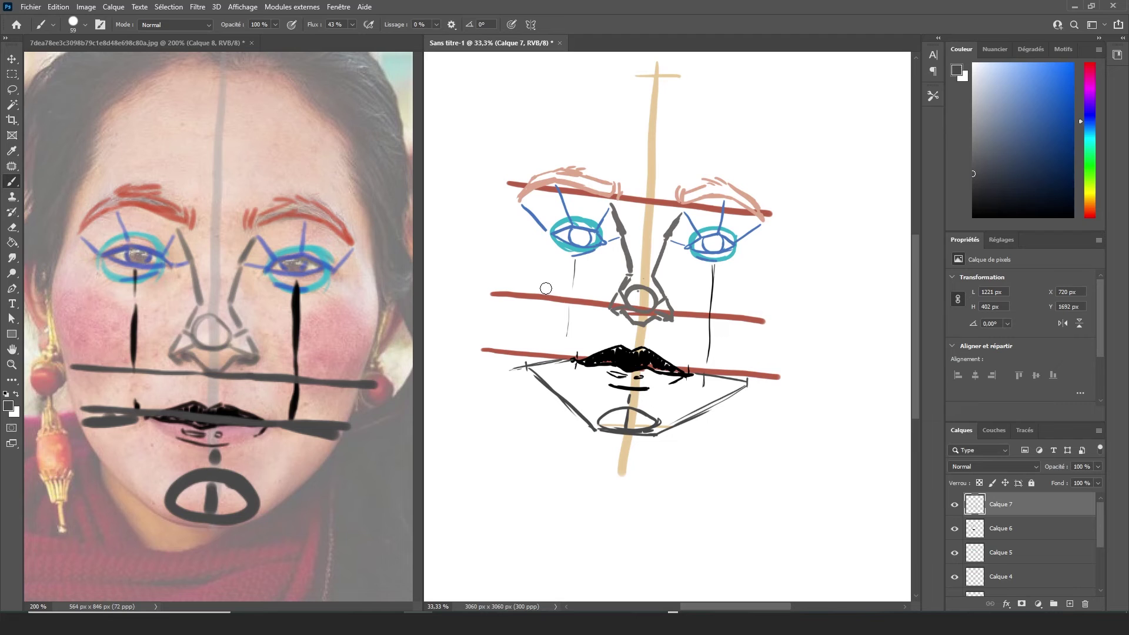
Draw a dark grey line across the reference face just beneath the eyes, redoing it until it spans both cheeks
left_click(47, 298)
left_click_drag(47, 298, 311, 310)
key("ctrl+z")
left_click_drag(48, 299, 335, 306)
key("ctrl+z")
left_click_drag(46, 291, 374, 299)
Draw a matching dark grey cheek line across the canvas face between the eyes and the nose tip
left_click(504, 264)
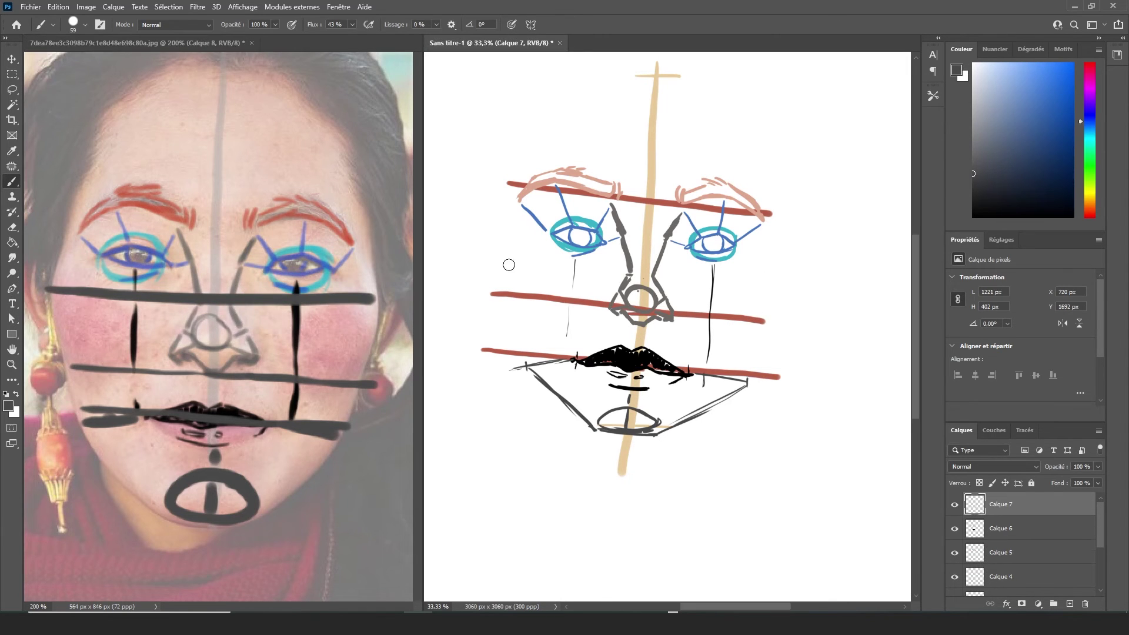
left_click_drag(498, 259, 757, 291)
key("ctrl+z")
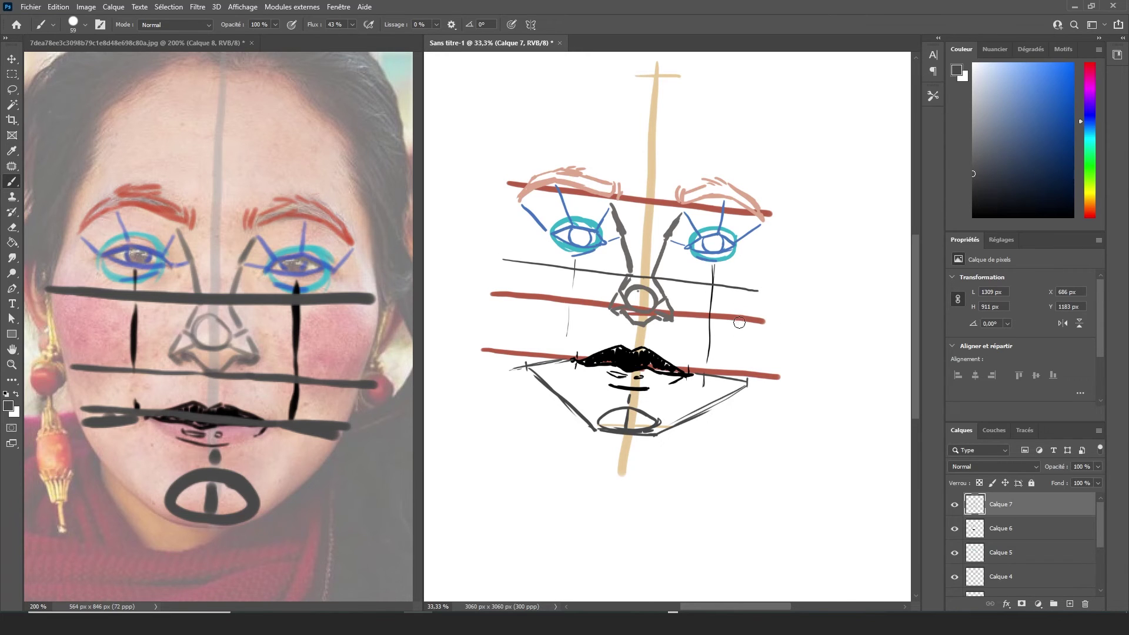
key("ctrl+z")
Erase the right jaw line on the canvas and redraw it from the jaw mark down to the chin
left_click(12, 227)
left_click_drag(745, 389, 663, 432)
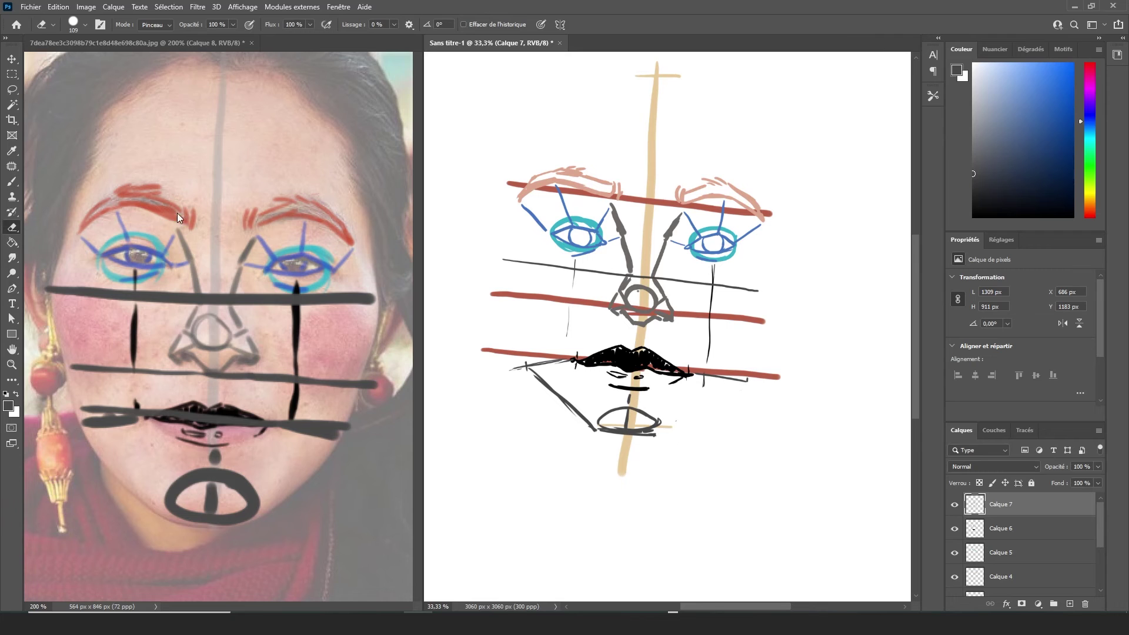
left_click(12, 181)
mouse_move(731, 380)
left_mouse_down()
mouse_move(652, 432)
mouse_move(689, 415)
left_mouse_up()
Pick a muted dark blue and draw thick jaw curves on the reference from both ends of the cheek line down to the chin
left_click(365, 348)
left_click(1030, 133)
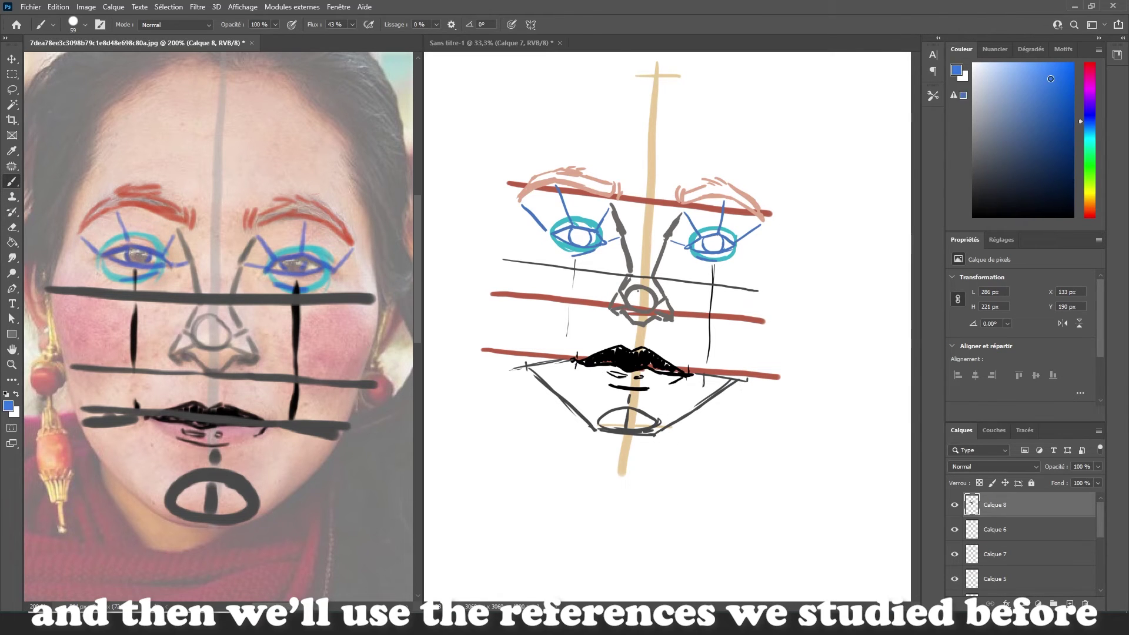
left_click_drag(376, 310, 259, 500)
mouse_move(50, 289)
left_mouse_down()
mouse_move(144, 406)
mouse_move(158, 503)
left_mouse_up()
Draw matching blue jaw planes on the canvas from both ends of the cheek line down to the jaw marks and chin, redoing unsatisfactory strokes
left_click(755, 299)
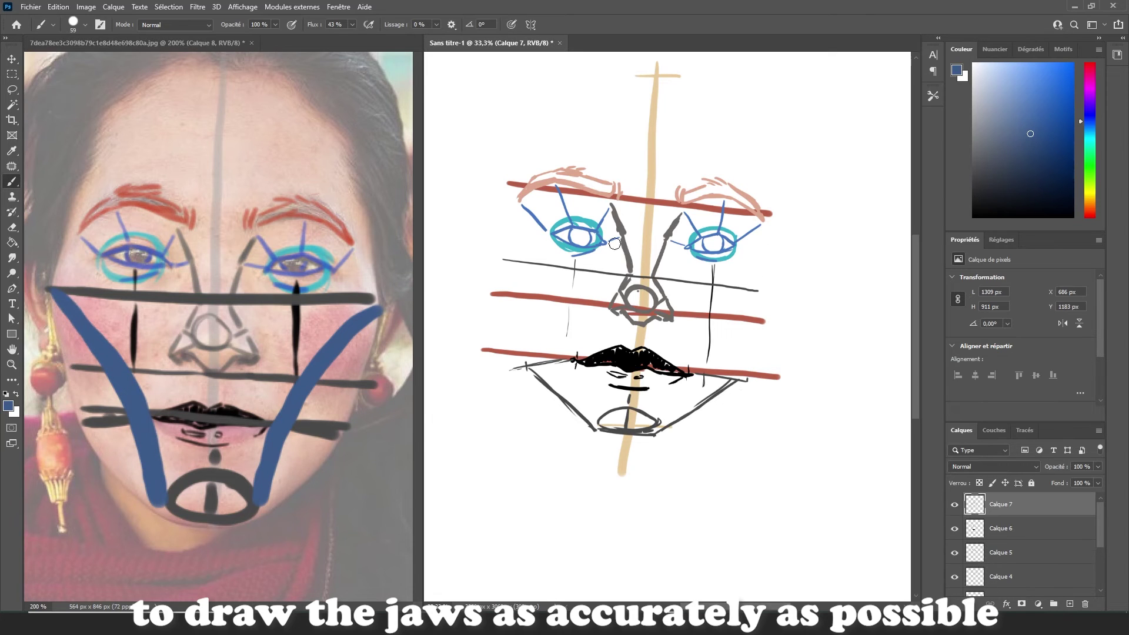
left_click_drag(738, 248, 725, 250)
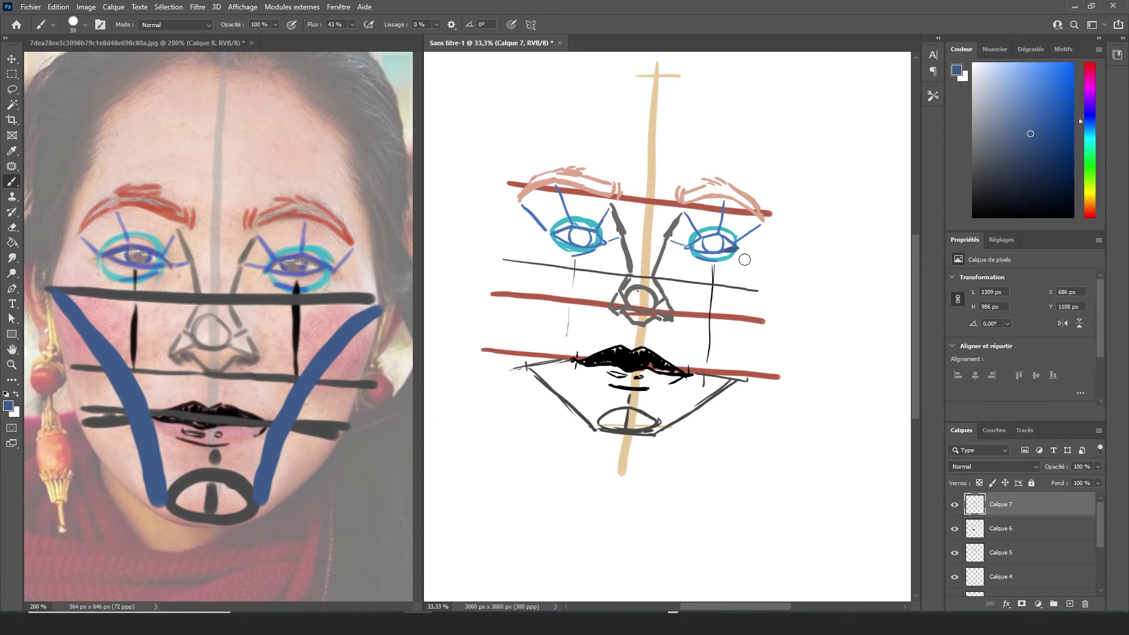
mouse_move(760, 272)
left_mouse_down()
mouse_move(658, 422)
mouse_move(673, 408)
mouse_move(666, 427)
left_mouse_up()
key("ctrl+z")
left_click_drag(514, 258, 554, 324)
key("ctrl+z")
mouse_move(515, 258)
left_mouse_down()
mouse_move(567, 344)
mouse_move(587, 419)
left_mouse_up()
key("ctrl+z")
left_click_drag(759, 281, 731, 374)
left_click_drag(515, 260, 529, 366)
mouse_move(762, 279)
left_mouse_down()
mouse_move(737, 363)
mouse_move(669, 427)
left_mouse_up()
Add a new canvas layer, switch to dark grey, and mark the upper eyelid lines across both irises on the reference
scroll(910, 363, "up", 2)
left_click(1069, 603)
left_click(974, 174)
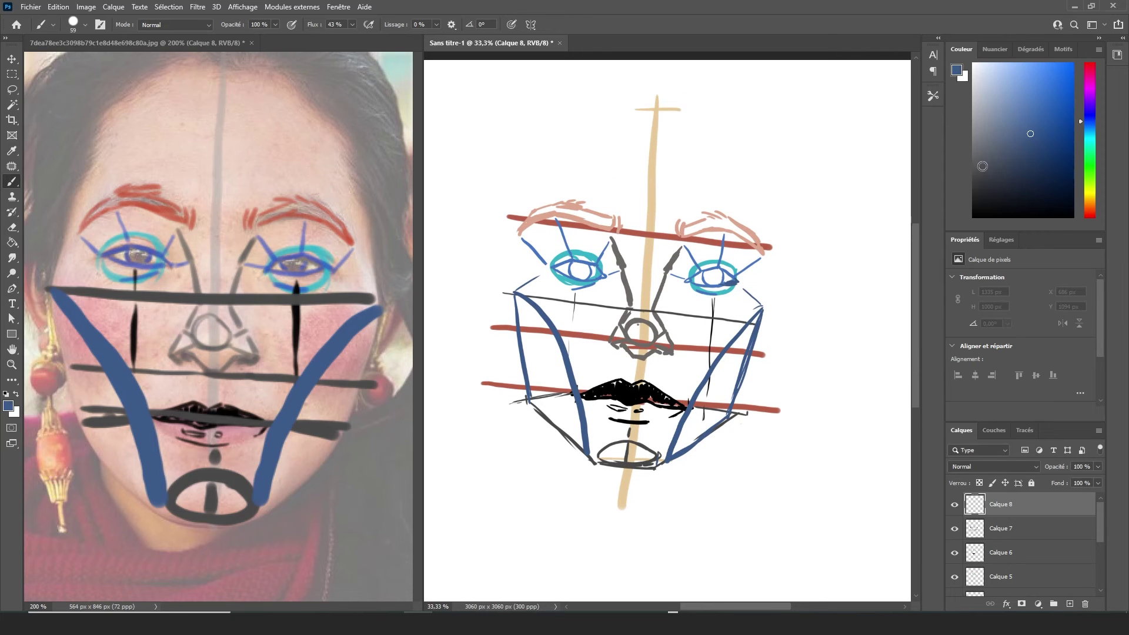
left_click(338, 232)
left_click(85, 24)
left_click(73, 64)
left_click_drag(286, 263, 305, 263)
left_click_drag(126, 254, 143, 252)
left_click(145, 257)
Draw the upper eyelid lines across both canvas irises and outline the right ear beside the blue jaw line
left_click(614, 290)
left_click(84, 24)
left_click(84, 65)
left_click_drag(571, 267, 580, 268)
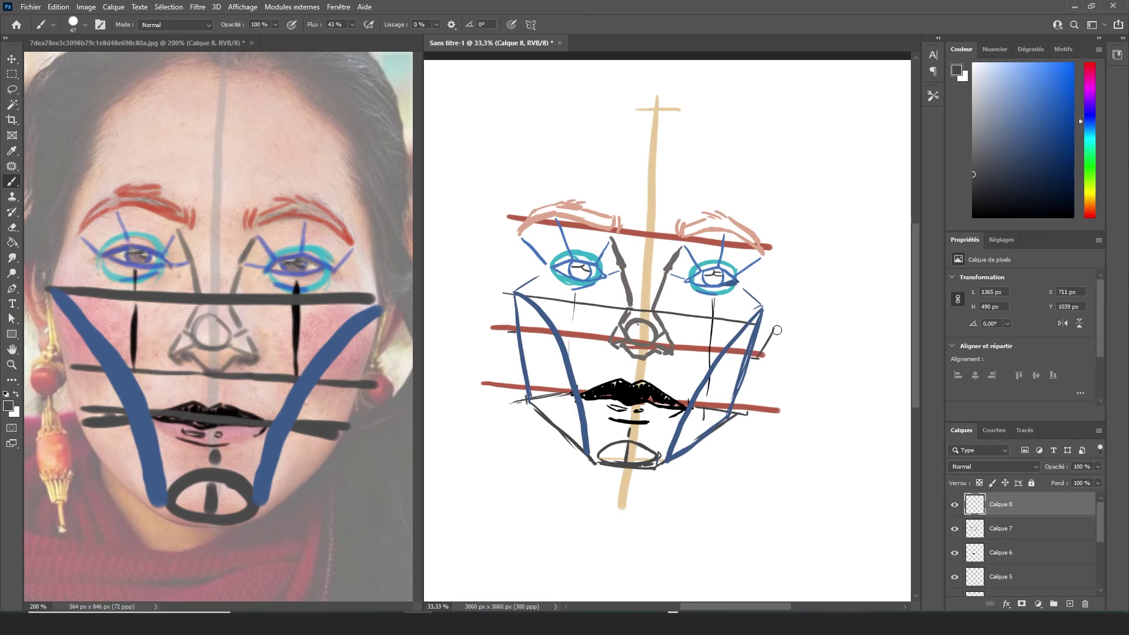
mouse_move(773, 254)
left_mouse_down()
mouse_move(788, 277)
mouse_move(774, 333)
left_mouse_up()
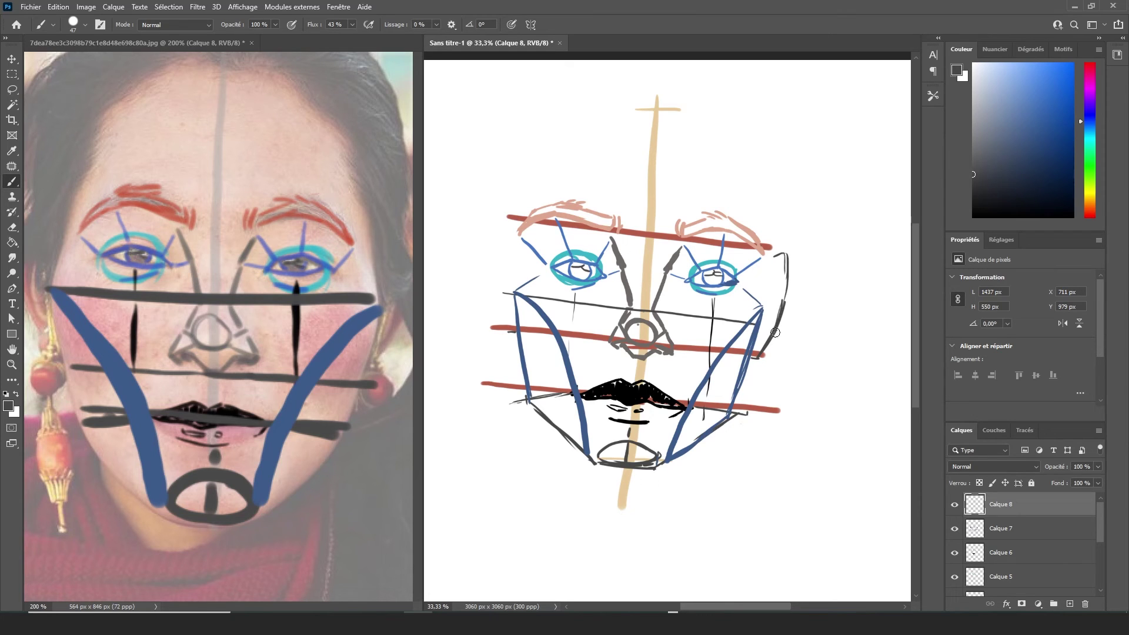
Outline both ears on the reference in thick dark grey, including their inner folds
left_click(376, 354)
mouse_move(339, 217)
left_mouse_down()
mouse_move(296, 217)
mouse_move(322, 217)
mouse_move(358, 359)
left_mouse_up()
left_click_drag(373, 238, 374, 284)
left_click_drag(330, 476, 397, 475)
left_click_drag(102, 239, 62, 264)
left_click_drag(66, 279, 98, 355)
mouse_move(93, 280)
left_mouse_down()
mouse_move(90, 307)
mouse_move(88, 249)
left_mouse_up()
Draw the left ear's outline and inner folds on the canvas, and add the inner folds of the right ear
left_click(513, 250)
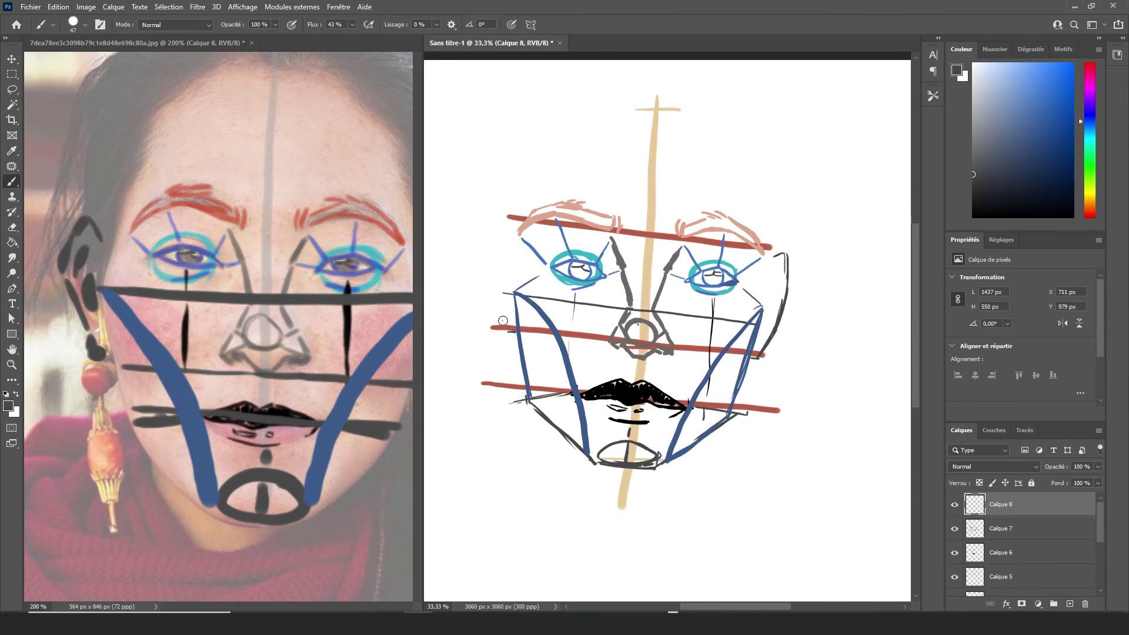
left_click_drag(492, 291, 492, 292)
key("ctrl+z")
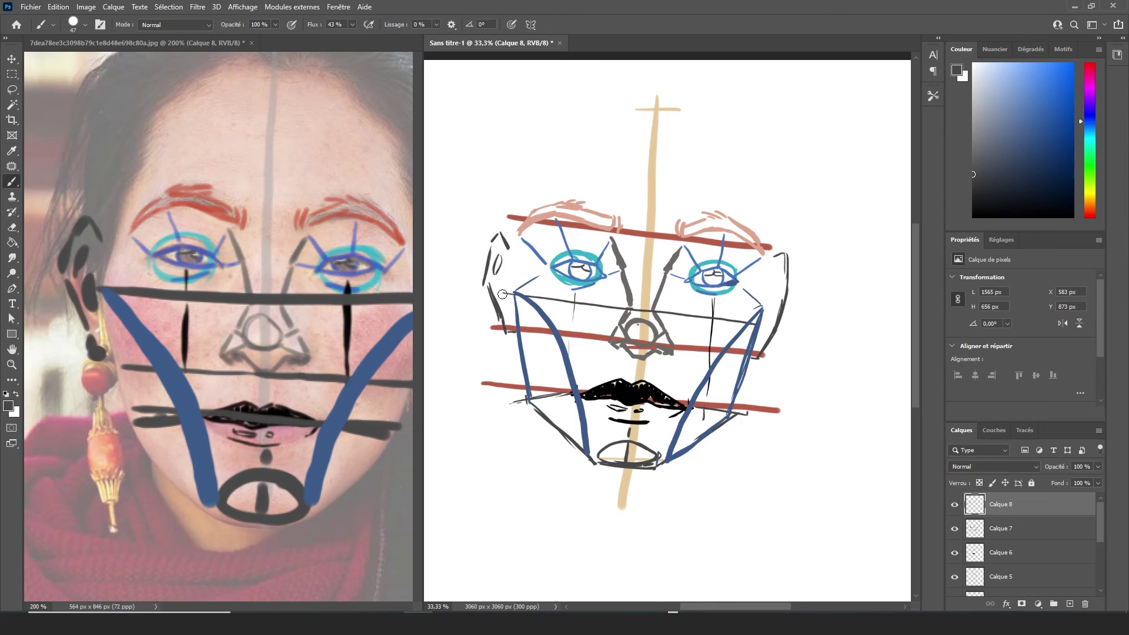
left_click_drag(382, 390, 313, 391)
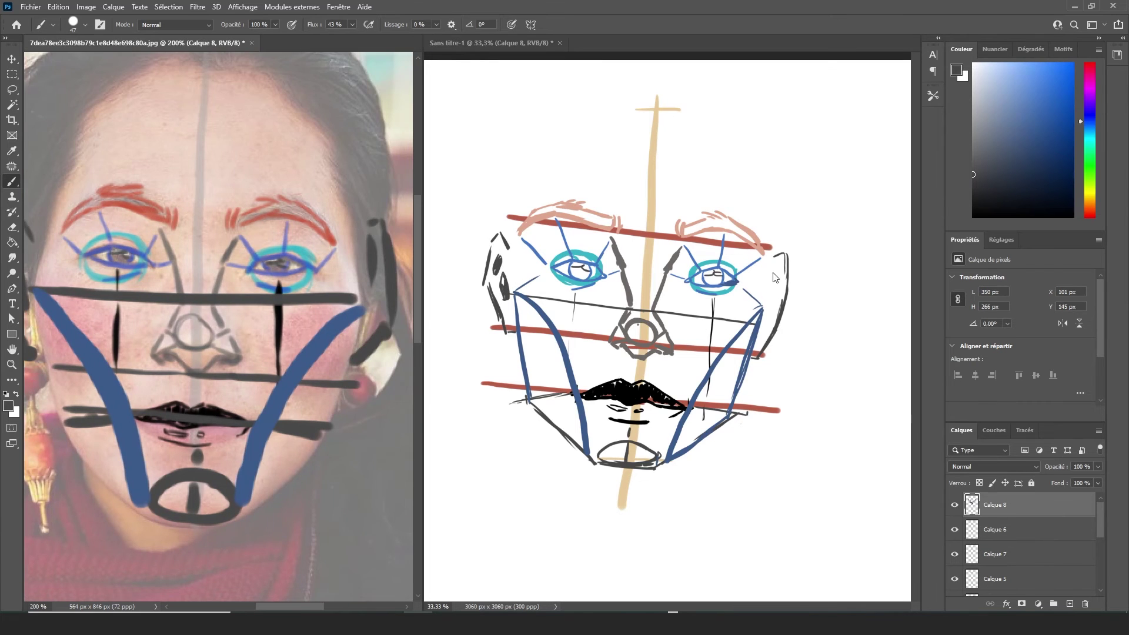
left_click_drag(772, 293, 776, 271)
left_click_drag(707, 606, 703, 606)
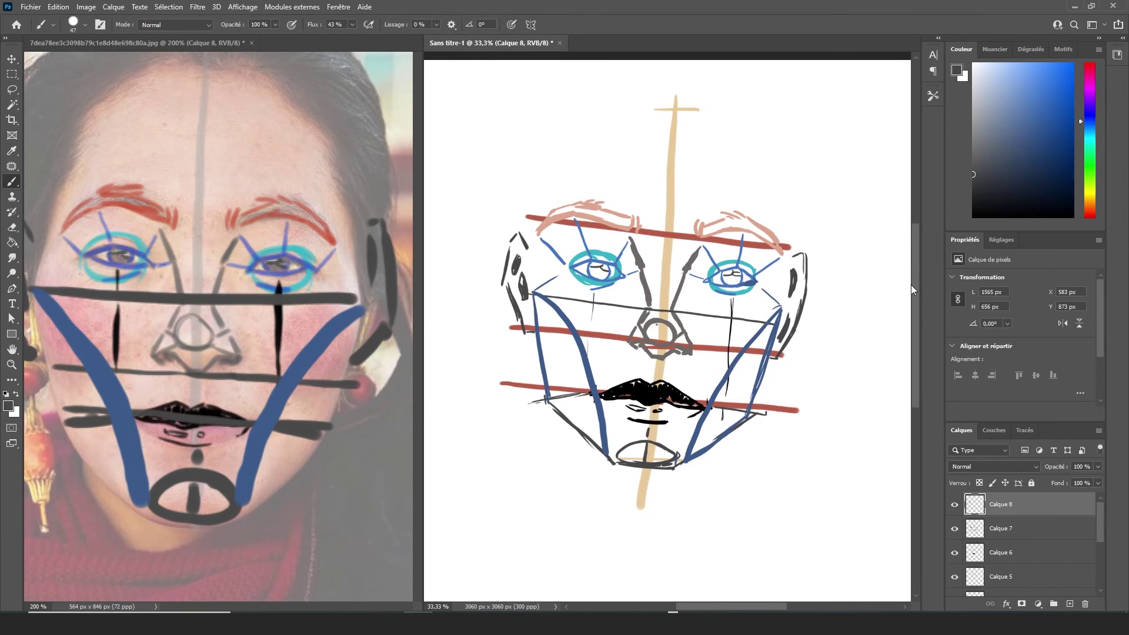
left_click_drag(915, 308, 916, 302)
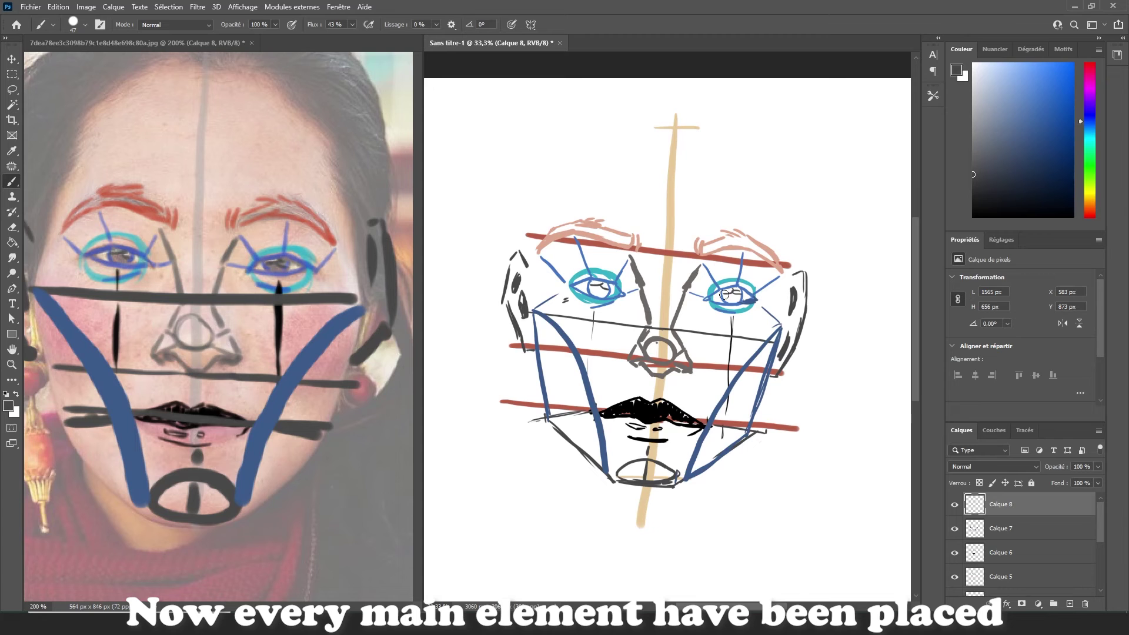
scroll(918, 317, "up", 1)
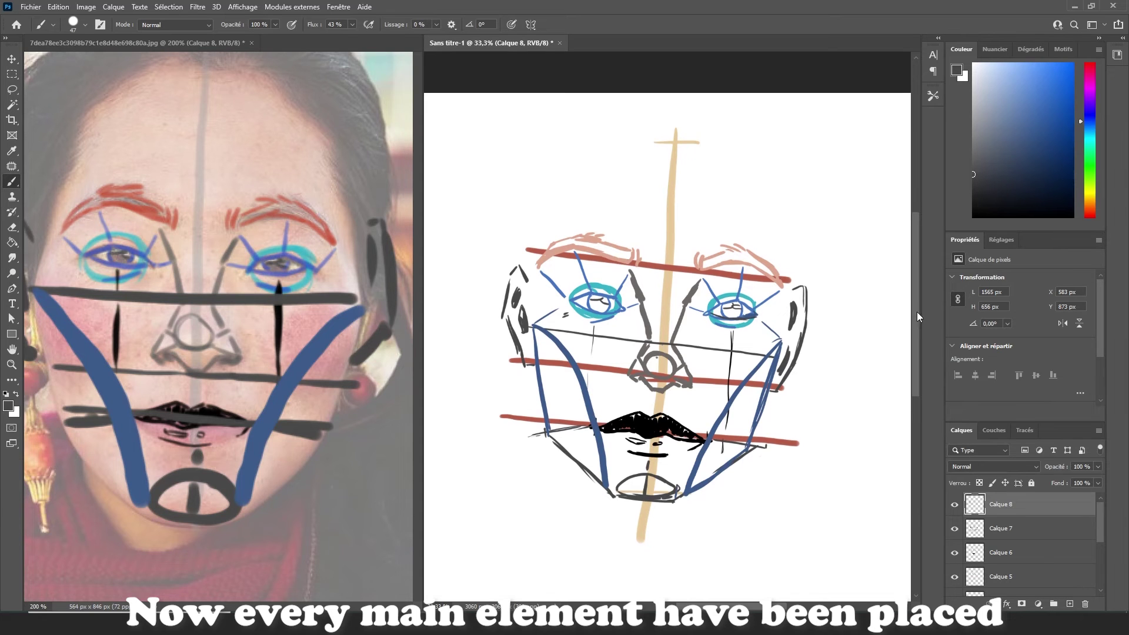
scroll(916, 354, "up", 1)
Erase the red nose-base line and the left part of the red mouth line from the canvas face
scroll(916, 358, "down", 8)
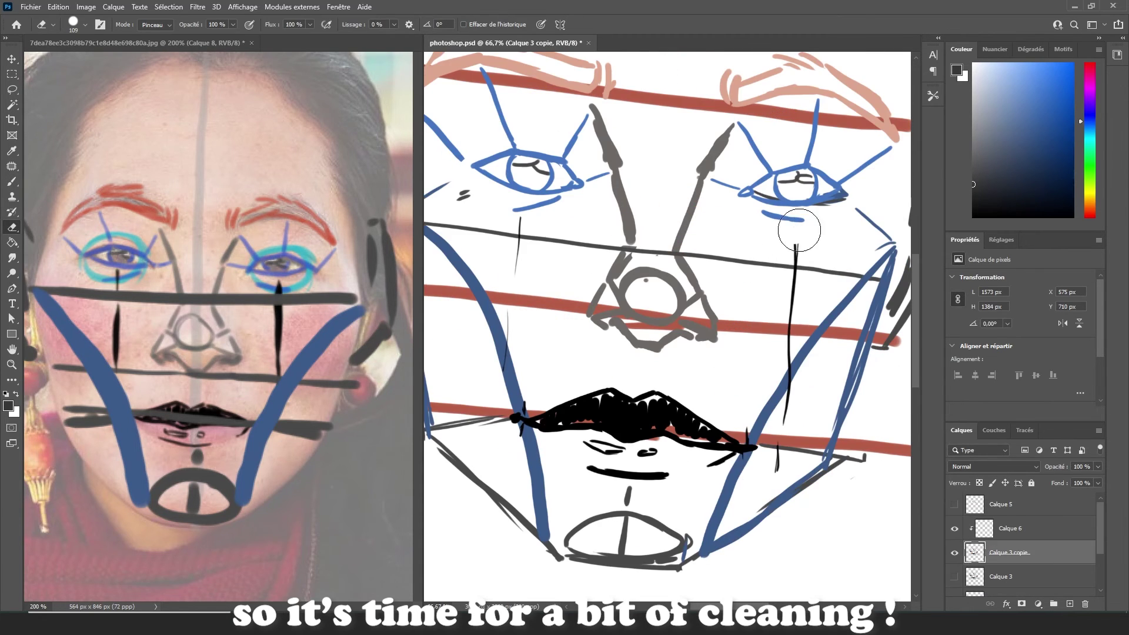
mouse_move(799, 262)
left_mouse_down()
mouse_move(776, 327)
mouse_move(699, 320)
mouse_move(652, 344)
mouse_move(594, 308)
mouse_move(477, 292)
left_mouse_up()
left_click_drag(473, 247, 529, 247)
mouse_move(483, 278)
left_mouse_down()
mouse_move(504, 406)
mouse_move(520, 301)
left_mouse_up()
key("ctrl+z")
left_click_drag(489, 391, 573, 411)
scroll(573, 412, "left", 1)
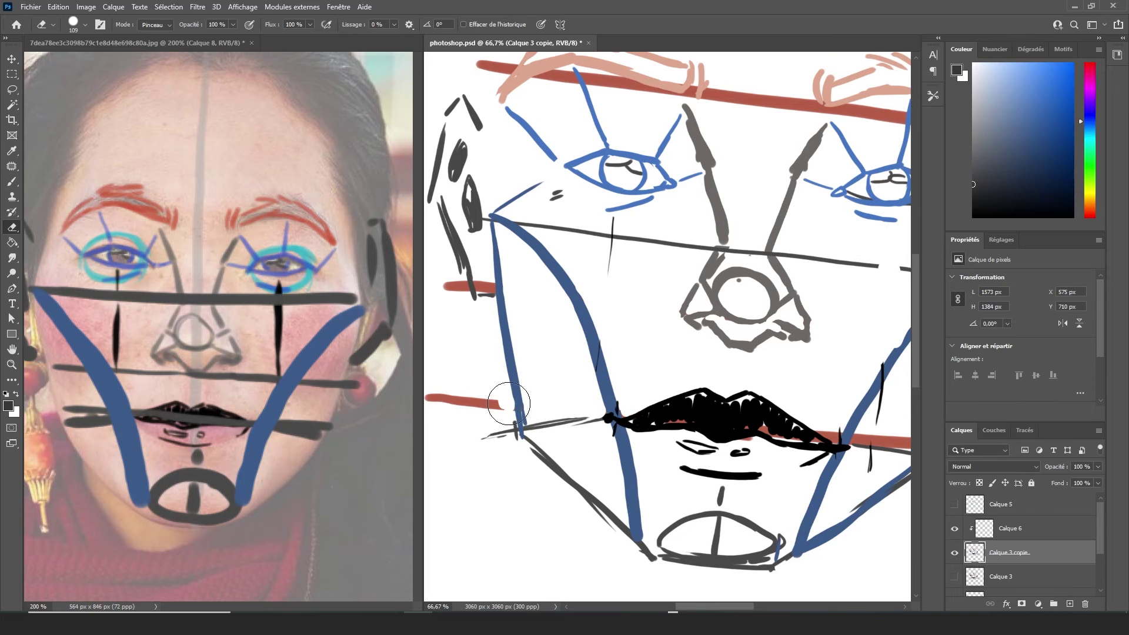
left_click_drag(506, 401, 433, 398)
mouse_move(450, 286)
left_mouse_down()
mouse_move(486, 282)
mouse_move(479, 289)
left_mouse_up()
Erase the remaining mouth guide line and the jaw-width marks on both sides of the canvas mouth
scroll(488, 289, "right", 6)
mouse_move(569, 428)
left_mouse_down()
mouse_move(617, 428)
mouse_move(615, 456)
mouse_move(678, 340)
mouse_move(695, 355)
mouse_move(739, 331)
mouse_move(701, 453)
left_mouse_up()
left_click_drag(783, 606, 748, 607)
mouse_move(550, 428)
left_mouse_down()
mouse_move(617, 424)
mouse_move(524, 428)
left_mouse_up()
mouse_move(729, 606)
left_mouse_down()
mouse_move(718, 606)
mouse_move(761, 607)
left_mouse_up()
Erase the red brow guide line, the blue lash lines around both eyes, and the cheek line beneath them
scroll(665, 247, "up", 3)
mouse_move(644, 233)
left_mouse_down()
mouse_move(664, 248)
mouse_move(647, 320)
mouse_move(769, 257)
mouse_move(835, 250)
mouse_move(715, 242)
left_mouse_up()
scroll(624, 226, "left", 2)
scroll(539, 197, "left", 2)
mouse_move(539, 197)
left_mouse_down()
mouse_move(570, 221)
mouse_move(622, 280)
mouse_move(598, 211)
mouse_move(707, 235)
mouse_move(700, 259)
mouse_move(713, 311)
mouse_move(565, 318)
mouse_move(532, 341)
mouse_move(549, 357)
mouse_move(642, 414)
mouse_move(776, 391)
left_mouse_up()
left_click_drag(705, 606, 735, 606)
mouse_move(625, 386)
left_mouse_down()
mouse_move(791, 405)
mouse_move(821, 373)
left_mouse_up()
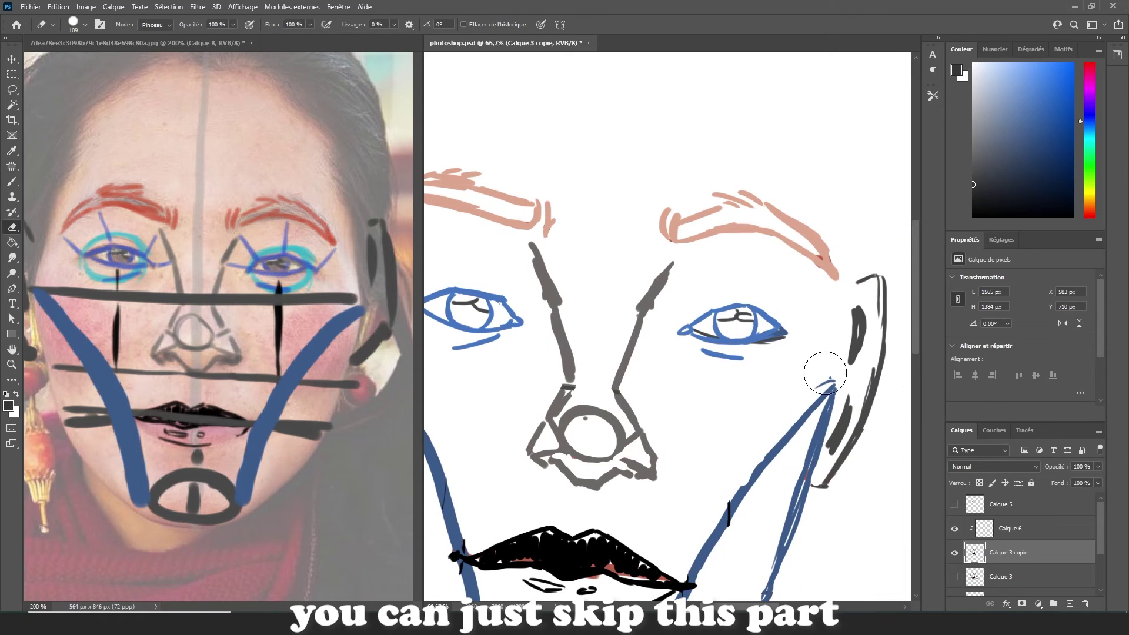
Erase the chin oval and its centre line from the canvas face
left_click_drag(915, 294, 915, 324)
left_click_drag(735, 607, 719, 606)
key("ctrl+minus")
scroll(652, 405, "down", 2)
left_click_drag(660, 403, 633, 429)
scroll(633, 429, "up", 2)
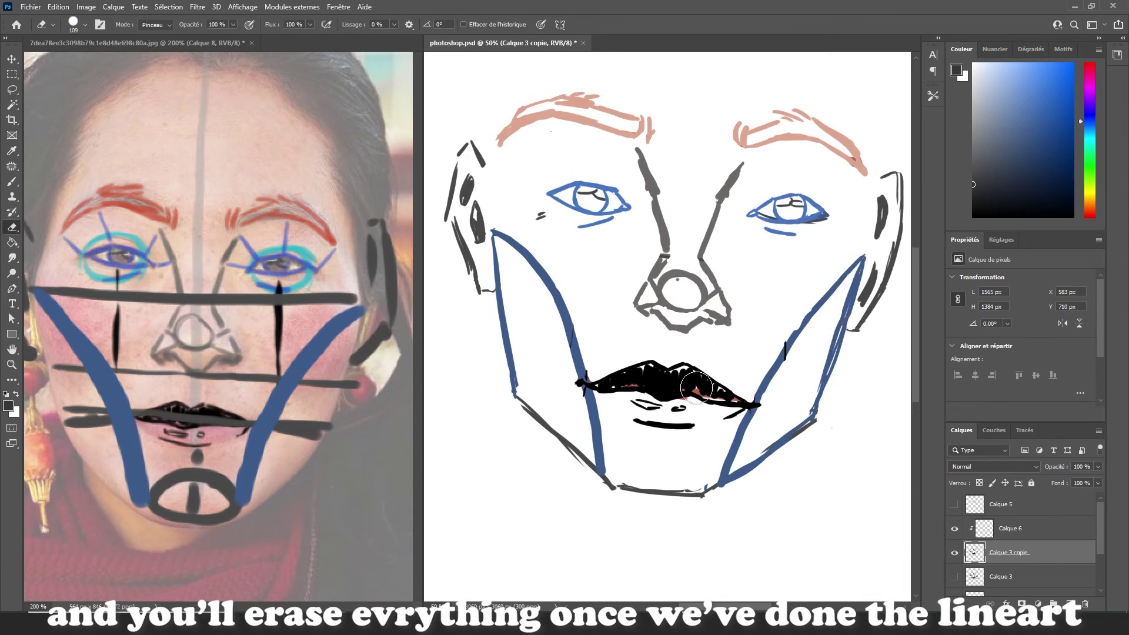
Erase the beige centre axis below the chin on layer Calque 2
key("ctrl+minus")
scroll(956, 554, "down", 2)
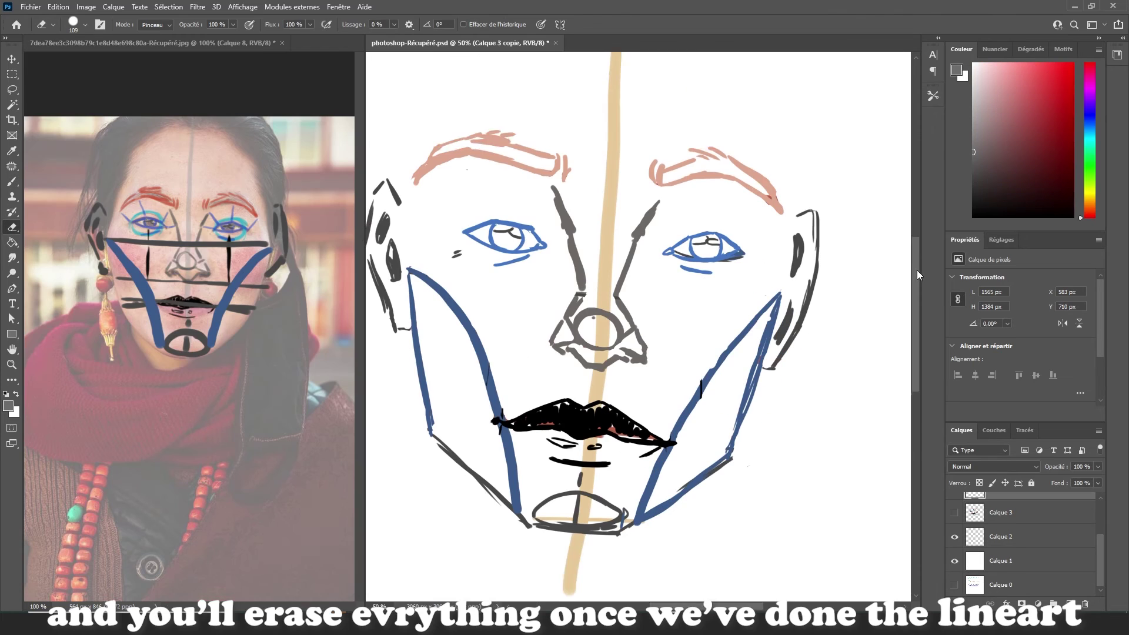
scroll(919, 274, "down", 3)
left_click(1000, 536)
key("b")
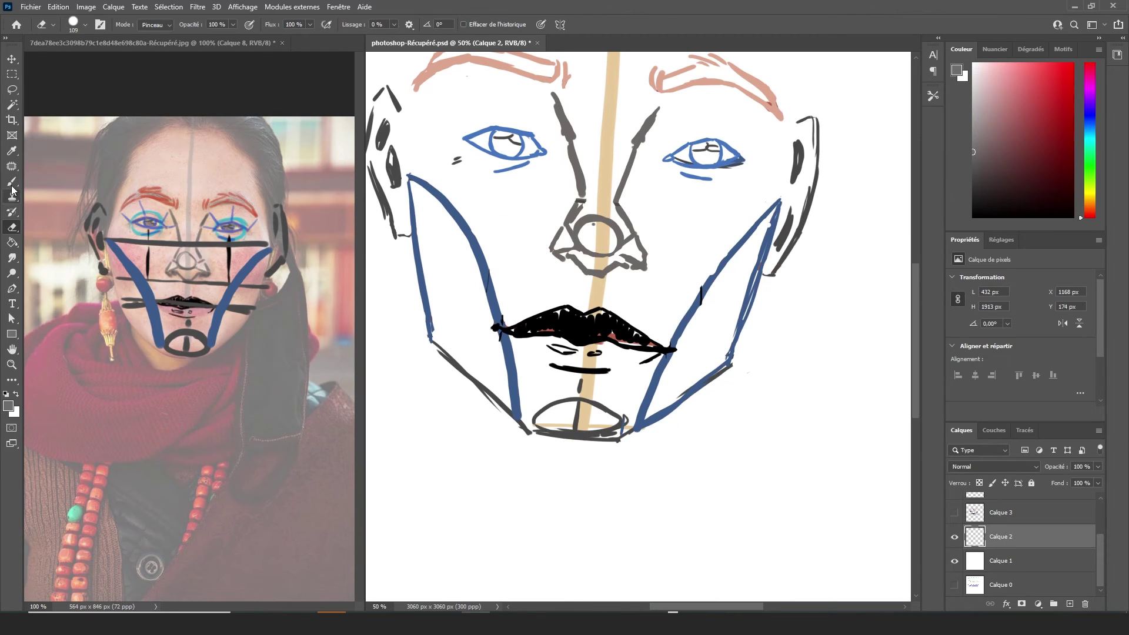
key("e")
Erase the vertical centre line inside the chin oval on layer Calque 3 copie
scroll(1023, 541, "up", 3)
left_click(1011, 552)
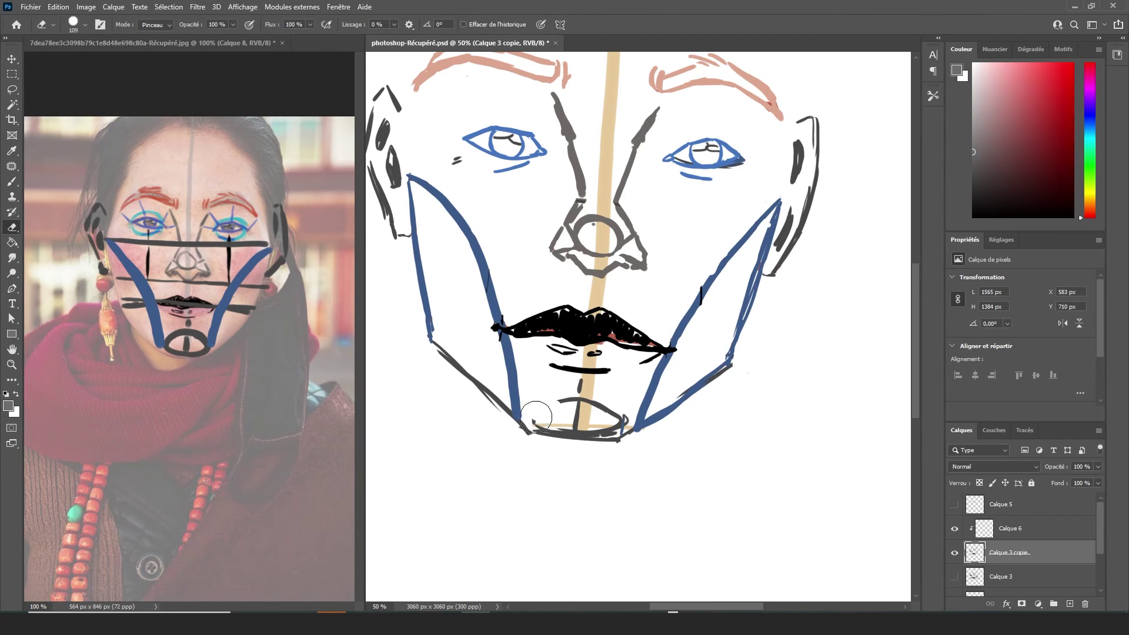
left_click_drag(574, 424, 581, 388)
mouse_move(916, 344)
left_mouse_down()
mouse_move(919, 278)
mouse_move(918, 301)
left_mouse_up()
key("ctrl+minus")
Try a first brush stroke for the hairline at the top of the canvas face's centre axis
key("b")
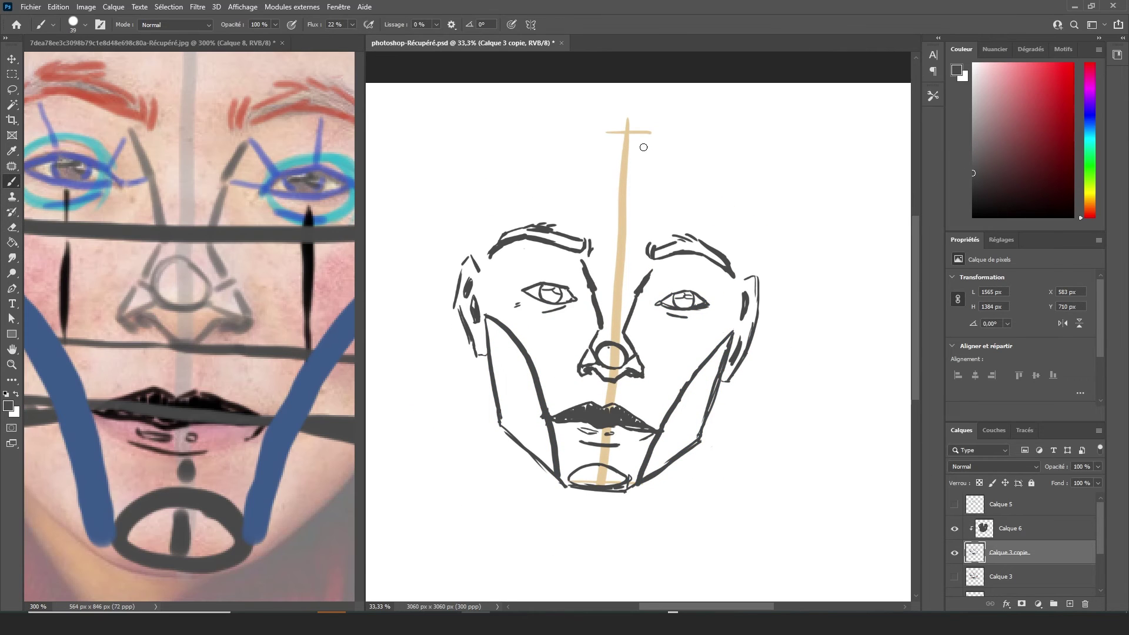
left_click(85, 24)
left_click(264, 243)
key("ctrl+minus")
key("ctrl+minus")
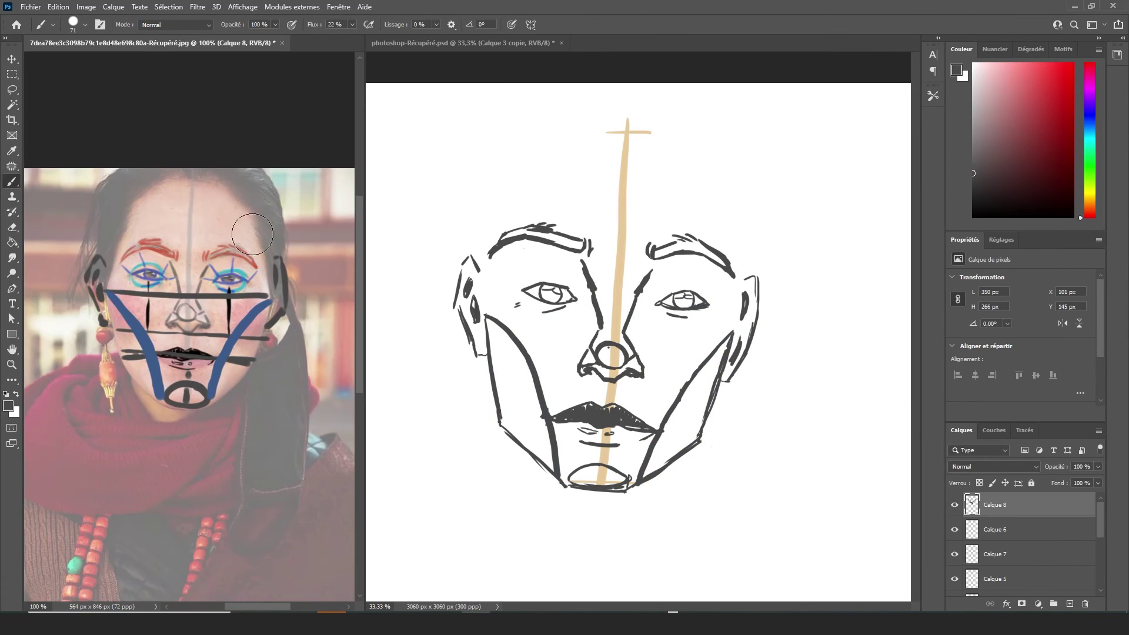
scroll(347, 240, "down", 1)
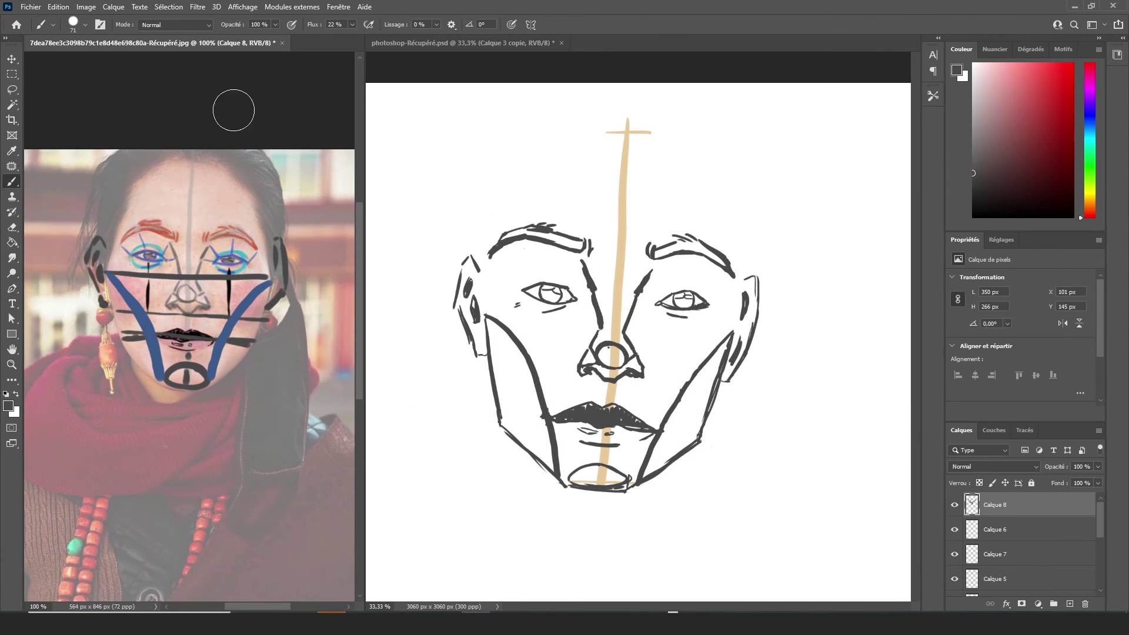
left_click(86, 26)
left_click(413, 89)
left_click_drag(601, 116, 619, 137)
key("ctrl+z")
Enlarge the brush and draw short curved hair tufts around the top of the centre axis
left_click(85, 24)
left_click(94, 58)
left_click(612, 63)
left_click_drag(618, 116, 622, 138)
left_click_drag(627, 136, 648, 122)
left_click_drag(646, 128, 668, 133)
Outline the forehead from the central tufts down past both temples, and add short hair strokes along both temples
mouse_move(595, 111)
left_mouse_down()
mouse_move(605, 134)
mouse_move(518, 153)
mouse_move(519, 163)
left_mouse_up()
left_click_drag(484, 280, 505, 160)
left_click_drag(483, 247, 510, 170)
left_click_drag(673, 147, 724, 197)
left_click_drag(726, 188, 734, 276)
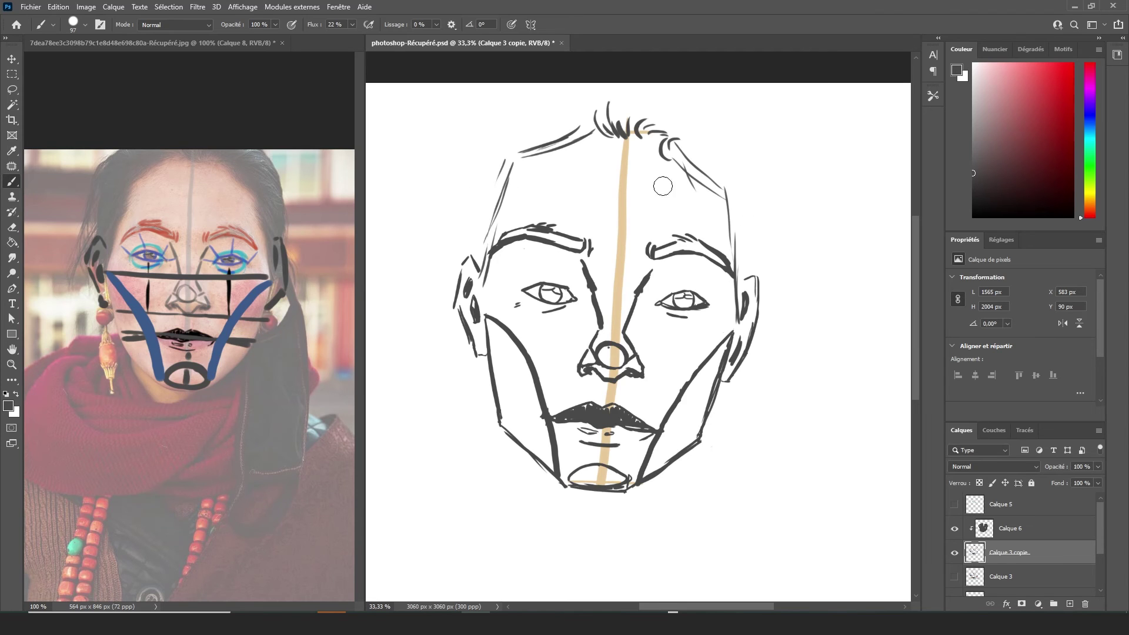
left_click_drag(519, 163, 498, 195)
left_click_drag(722, 209, 736, 230)
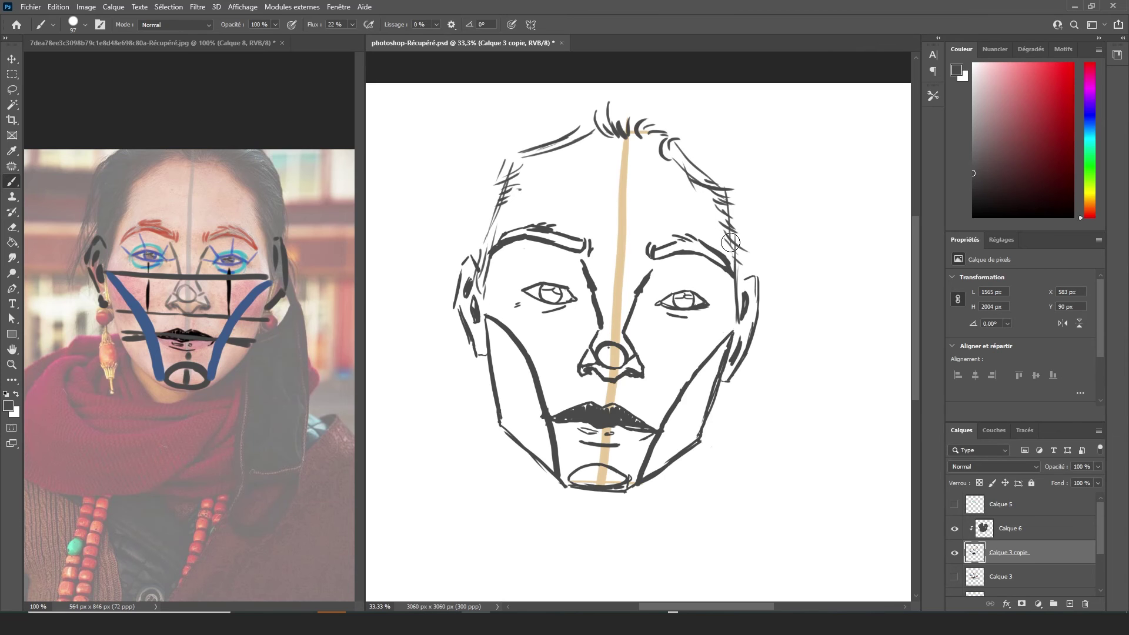
Hide all the drawing layers over the reference and restore the photo layer to full opacity
left_click(288, 364)
left_click_drag(954, 504, 954, 578)
left_click_drag(1100, 524, 1100, 540)
left_click_drag(955, 553, 955, 577)
left_click_drag(1100, 538, 1100, 549)
left_click(1029, 572)
left_click(1097, 466)
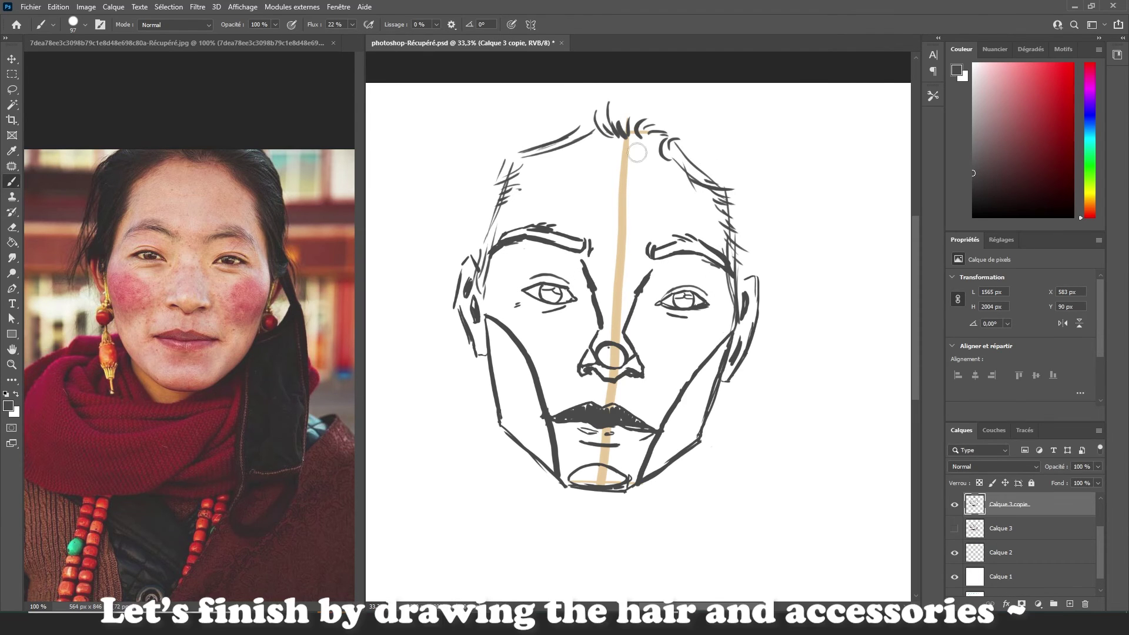
Draw the hair's left outline from above the forehead down to the ear, with loose strands sweeping over the left ear
left_click_drag(529, 91, 475, 123)
mouse_move(505, 171)
left_mouse_down()
mouse_move(425, 279)
mouse_move(433, 315)
left_mouse_up()
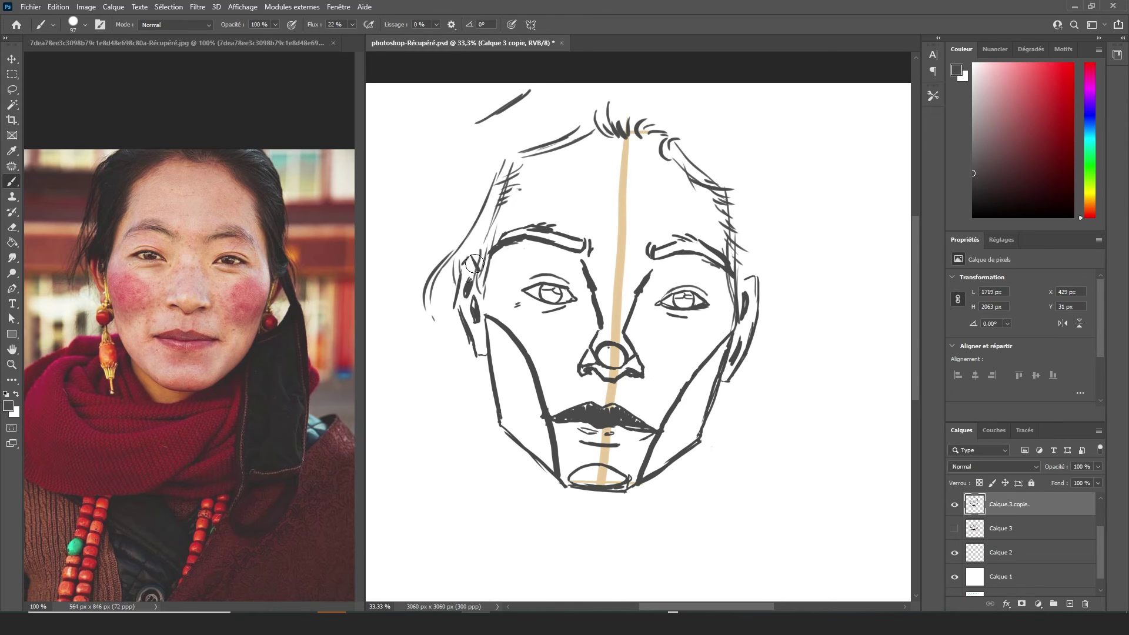
left_click_drag(500, 219, 468, 265)
left_click_drag(474, 125, 465, 160)
mouse_move(468, 167)
left_mouse_down()
mouse_move(454, 243)
mouse_move(470, 264)
left_mouse_up()
Draw the hair's wavy right outline from the central tufts down to the right ear with a loose curl, redoing strokes
mouse_move(642, 125)
left_mouse_down()
mouse_move(695, 93)
mouse_move(745, 145)
left_mouse_up()
left_click(686, 85)
key("ctrl+z")
mouse_move(751, 147)
left_mouse_down()
mouse_move(760, 247)
mouse_move(736, 268)
mouse_move(742, 285)
left_mouse_up()
mouse_move(764, 233)
left_mouse_down()
mouse_move(746, 270)
mouse_move(796, 312)
left_mouse_up()
key("ctrl+z")
mouse_move(769, 269)
left_mouse_down()
mouse_move(796, 341)
mouse_move(789, 335)
left_mouse_up()
key("ctrl+z")
Sketch the hair hanging behind the right ear, with a gathered top and two long wavy sides running below the chin
mouse_move(758, 278)
left_mouse_down()
mouse_move(784, 340)
mouse_move(775, 361)
left_mouse_up()
mouse_move(764, 303)
left_mouse_down()
mouse_move(785, 351)
mouse_move(704, 438)
left_mouse_up()
key("ctrl+z")
mouse_move(781, 361)
left_mouse_down()
mouse_move(821, 456)
mouse_move(790, 581)
left_mouse_up()
left_click_drag(697, 454, 714, 587)
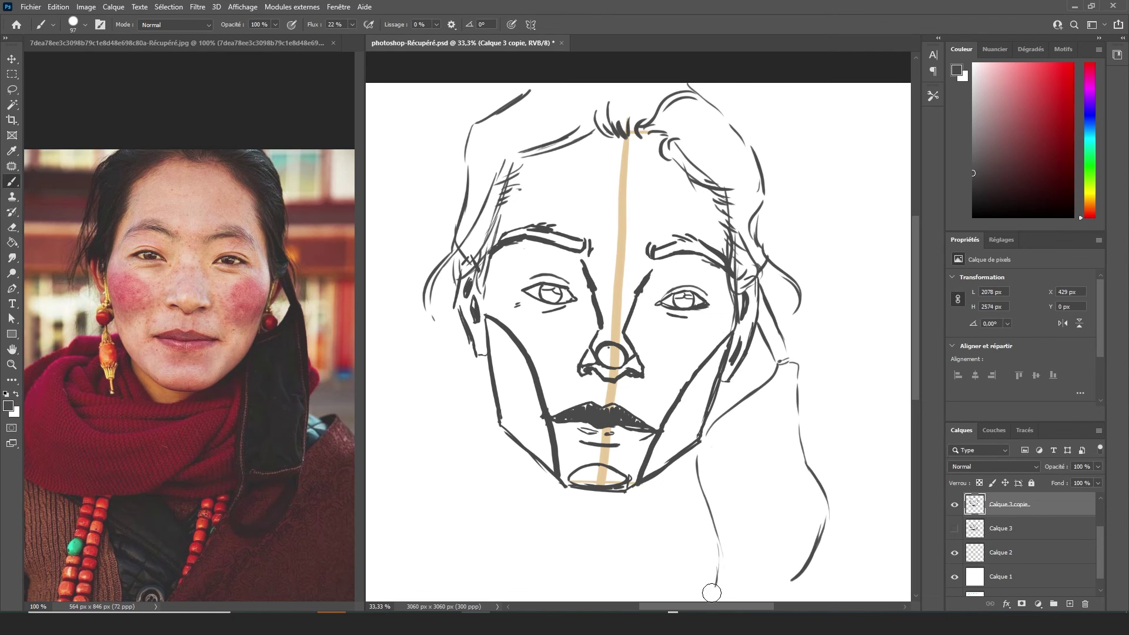
Add a wisp below the left ear and wavy outer locks along the hair's left side, replacing the first attempts
left_click_drag(485, 359, 468, 391)
left_click_drag(472, 127, 421, 255)
mouse_move(450, 159)
left_mouse_down()
mouse_move(428, 243)
mouse_move(448, 245)
left_mouse_up()
key("ctrl+z")
key("ctrl+z")
key("ctrl+z")
mouse_move(491, 114)
left_mouse_down()
mouse_move(467, 126)
mouse_move(431, 211)
mouse_move(448, 265)
left_mouse_up()
left_click_drag(462, 187, 439, 237)
left_click_drag(473, 164, 458, 191)
Draw flowing strands across the top of the head from the left hair outline to the central tufts
left_click_drag(503, 119, 606, 131)
left_click_drag(599, 97, 612, 128)
left_click_drag(536, 139, 496, 174)
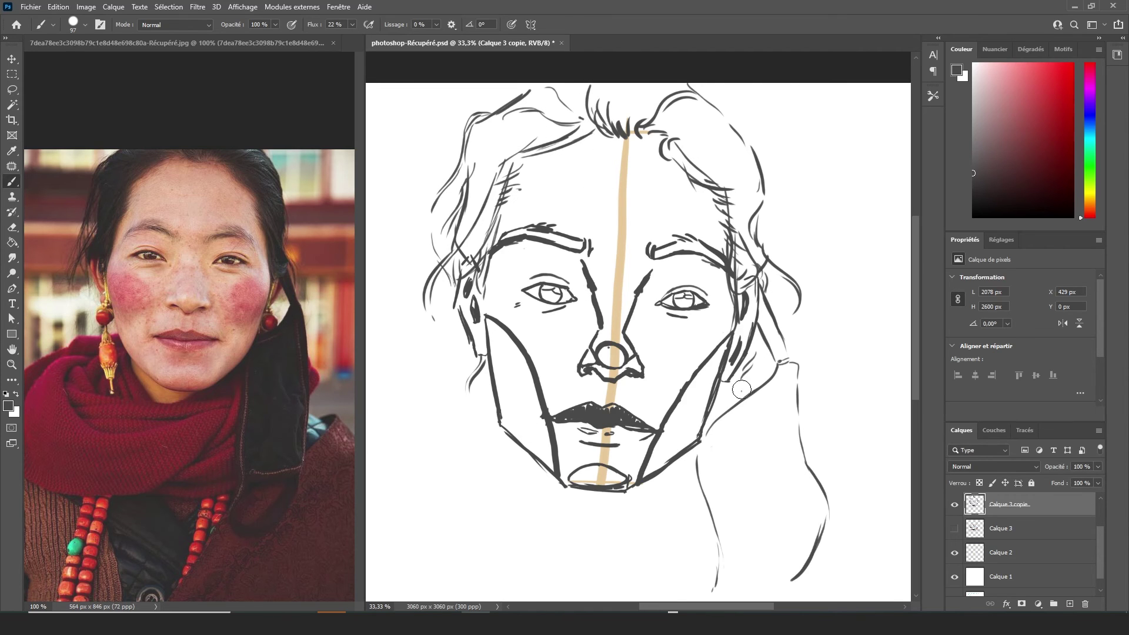
Extend the hanging hair's sides, add a loose outer lock, and close its lower end with a rounded curl
left_click_drag(828, 497, 844, 576)
scroll(897, 355, "down", 3)
mouse_move(716, 489)
left_mouse_down()
mouse_move(708, 524)
mouse_move(720, 566)
left_mouse_up()
left_click_drag(818, 452, 750, 580)
left_click_drag(792, 524, 766, 580)
mouse_move(787, 509)
left_mouse_down()
mouse_move(734, 547)
mouse_move(750, 524)
left_mouse_up()
Add inner strand lines to the hanging hair and reinforce its upper right edge
left_click_drag(754, 338, 734, 397)
left_click_drag(759, 443, 760, 456)
left_click_drag(763, 406, 765, 475)
left_click(753, 487)
left_click_drag(914, 340, 914, 321)
left_click_drag(796, 355, 805, 411)
mouse_move(914, 288)
left_mouse_down()
mouse_move(919, 278)
mouse_move(907, 308)
left_mouse_up()
Add a new layer directly above the hidden layer Calque 3
left_click(1012, 528)
left_click(1068, 603)
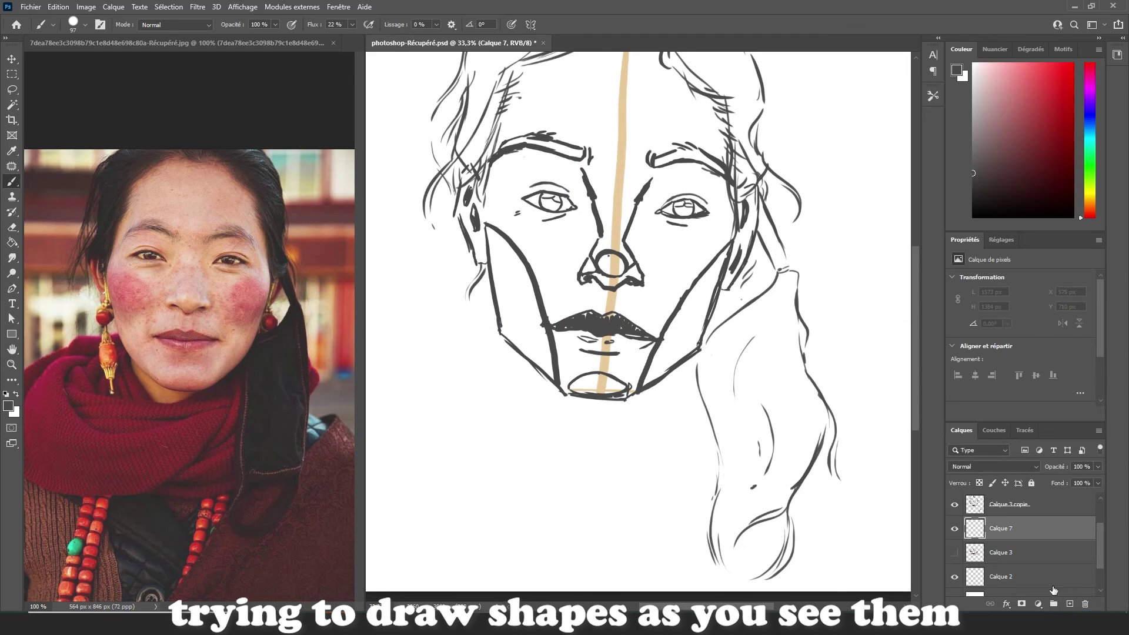
Sketch the scarf's inner edge under the jaw and chin, starting beside the left jawline with a small fold
left_click_drag(517, 354, 516, 373)
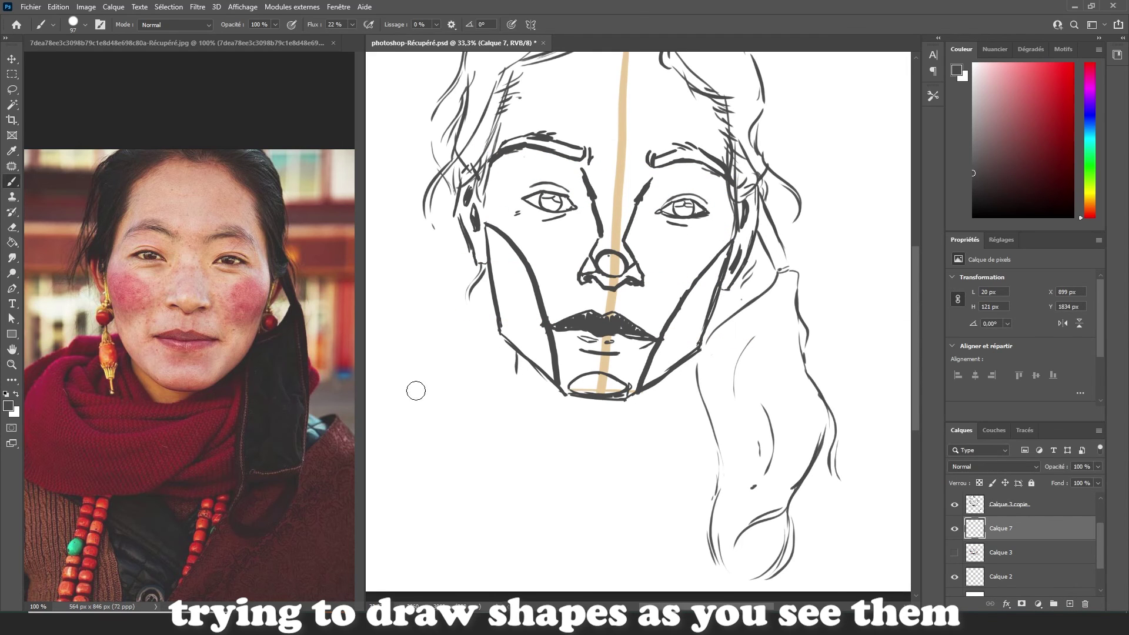
left_click_drag(630, 391, 590, 425)
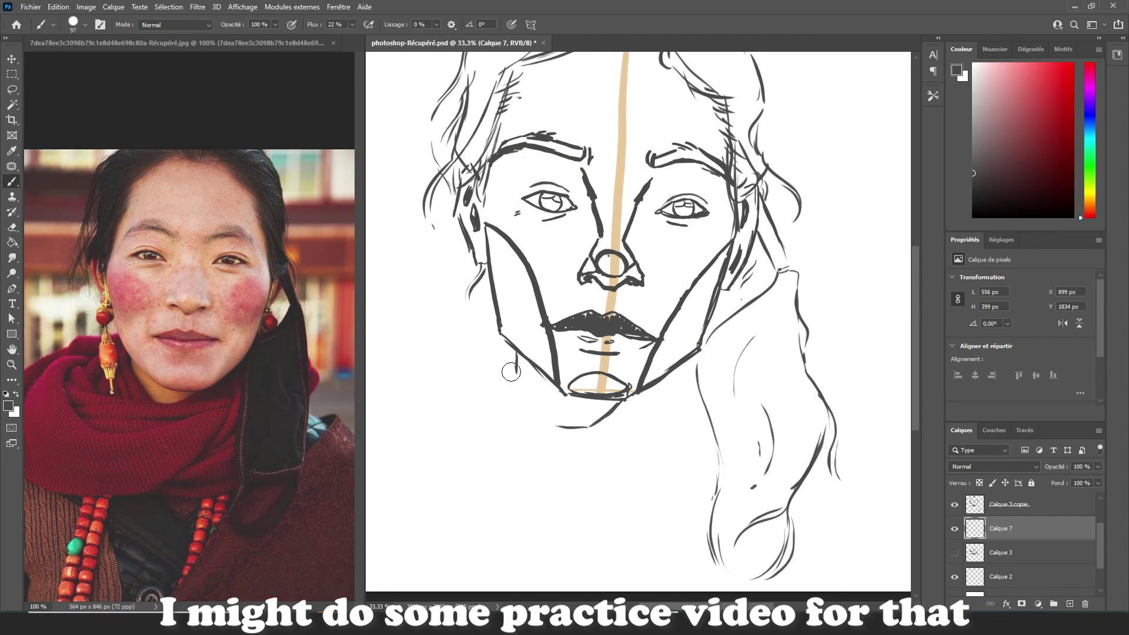
key("ctrl+z")
left_click_drag(507, 360, 558, 428)
left_click_drag(506, 360, 515, 354)
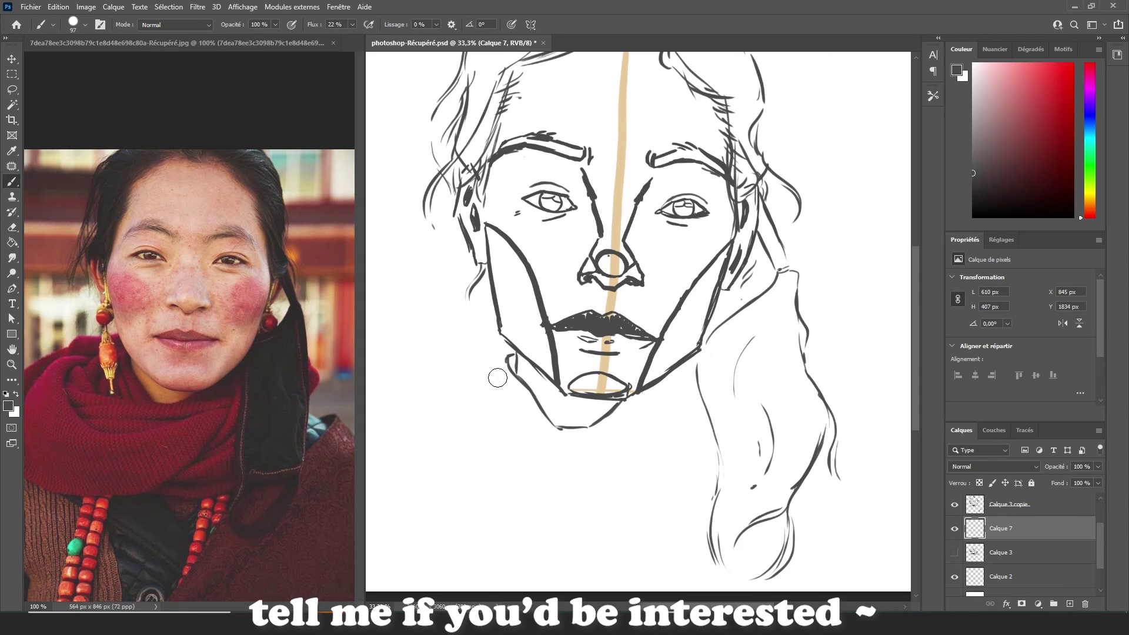
Draw the scarf folds beside the left jaw and outline its raised upper edge toward the left shoulder
mouse_move(509, 353)
left_mouse_down()
mouse_move(497, 376)
mouse_move(532, 433)
left_mouse_up()
left_click_drag(511, 349, 481, 396)
mouse_move(494, 313)
left_mouse_down()
mouse_move(432, 316)
mouse_move(422, 339)
left_mouse_up()
left_click_drag(652, 605, 644, 606)
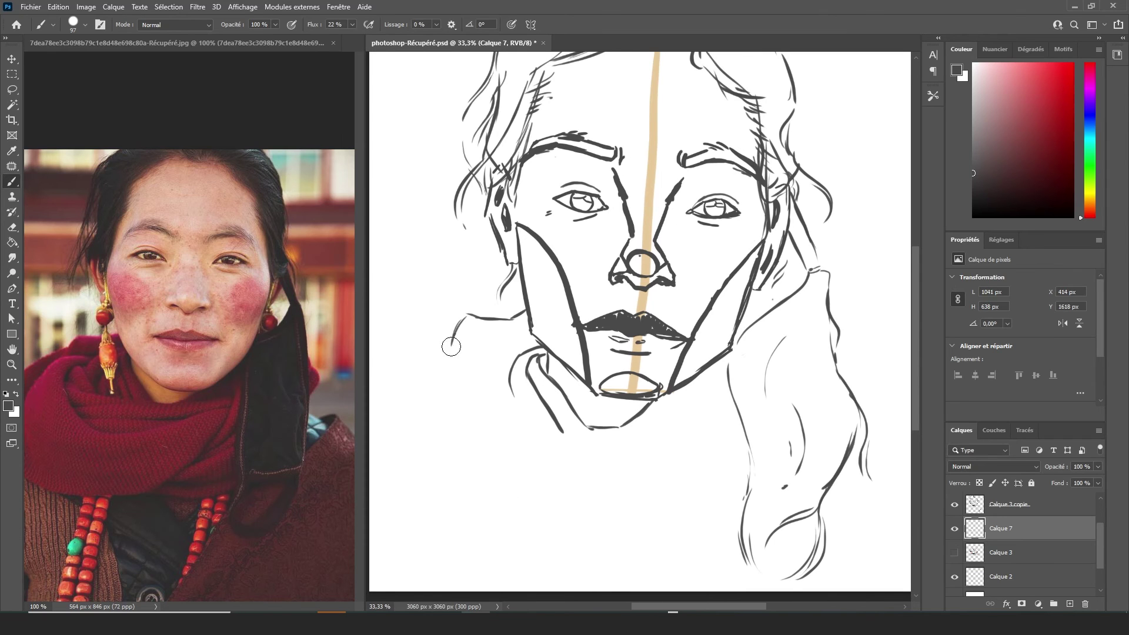
left_click_drag(450, 346, 454, 330)
Outline the scarf's outer left side over the shoulder and the large curved edge of its front loop
mouse_move(370, 367)
left_mouse_down()
mouse_move(456, 325)
mouse_move(474, 341)
mouse_move(431, 348)
mouse_move(370, 421)
left_mouse_up()
left_click_drag(494, 343, 532, 330)
mouse_move(450, 365)
left_mouse_down()
mouse_move(453, 454)
mouse_move(499, 501)
left_mouse_up()
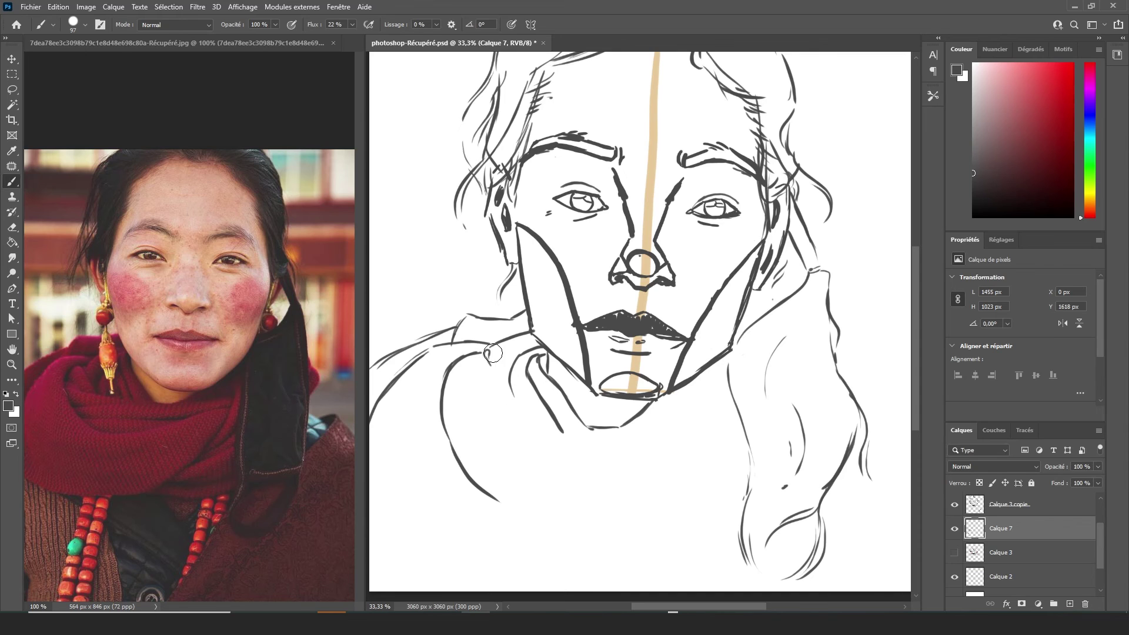
Fill the scarf's front loop with small gathered folds and long curved fold lines sweeping under the chin
left_click_drag(533, 344, 487, 390)
mouse_move(461, 370)
left_mouse_down()
mouse_move(489, 396)
mouse_move(479, 391)
mouse_move(622, 450)
left_mouse_up()
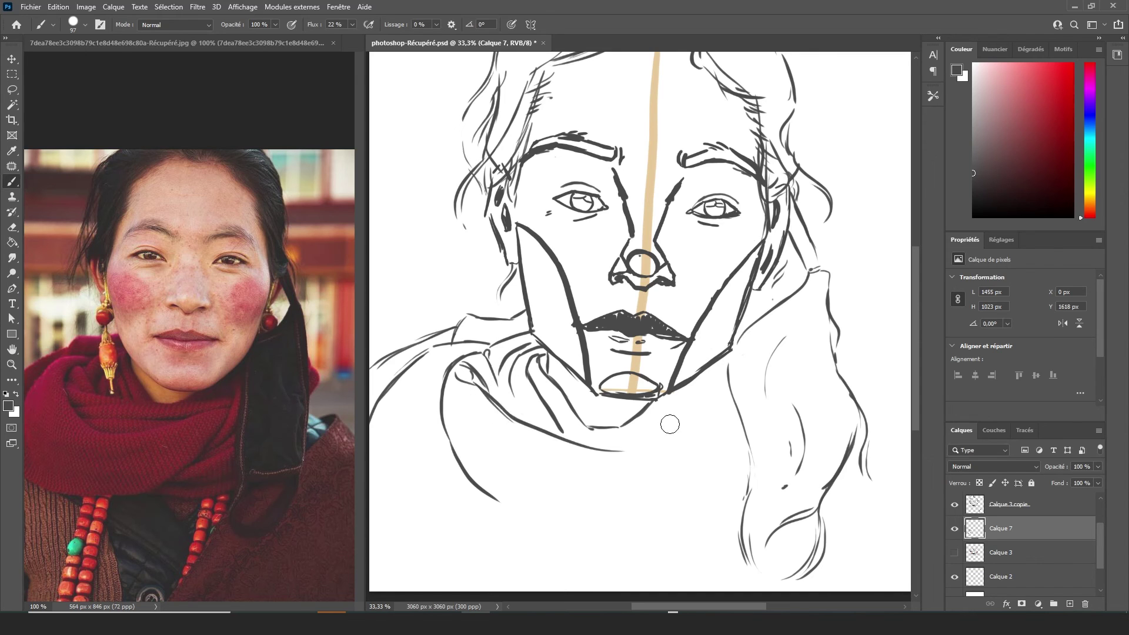
mouse_move(444, 415)
left_mouse_down()
mouse_move(520, 437)
mouse_move(720, 439)
mouse_move(494, 501)
left_mouse_up()
left_click_drag(454, 445, 622, 474)
left_click_drag(463, 466, 579, 491)
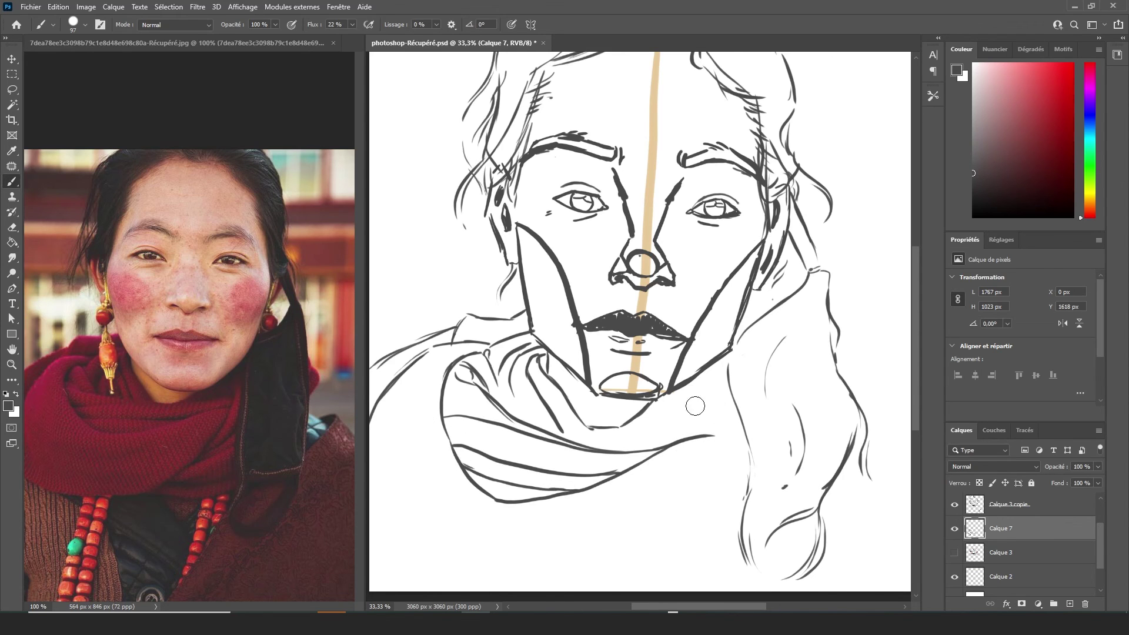
Close the right end of the scarf's folds below the jaw with short curved strokes
left_click_drag(694, 393, 715, 447)
key("ctrl+z")
left_click_drag(722, 380, 697, 461)
key("ctrl+z")
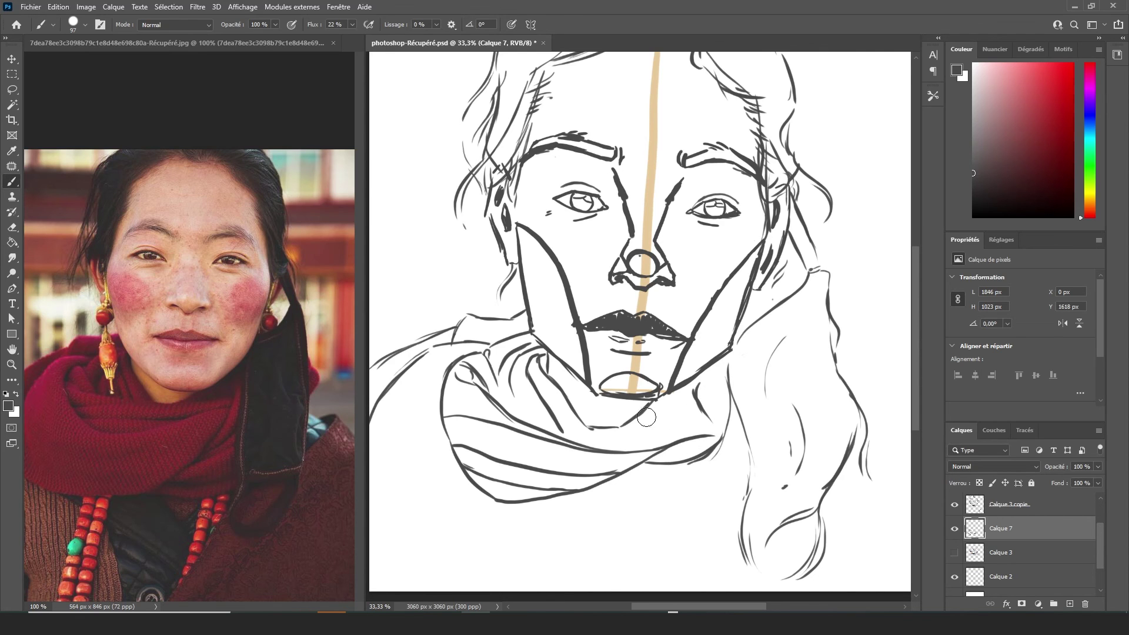
Draw the scarf's large lower contour, curving down from the right-hand folds and across to the canvas's left edge
scroll(920, 369, "down", 2)
mouse_move(713, 374)
left_mouse_down()
mouse_move(683, 437)
mouse_move(582, 524)
mouse_move(615, 464)
mouse_move(609, 502)
left_mouse_up()
key("ctrl+z")
key("ctrl+z")
scroll(469, 421, "left", 2)
left_click_drag(413, 460, 688, 495)
key("ctrl+z")
left_click_drag(417, 468, 619, 502)
key("ctrl+z")
mouse_move(674, 494)
left_mouse_down()
mouse_move(489, 503)
mouse_move(417, 493)
left_mouse_up()
key("ctrl+z")
Extend the scarf's lower right edge to the hanging hair and sketch beaded necklace strands beneath the scarf
left_click_drag(706, 486, 787, 467)
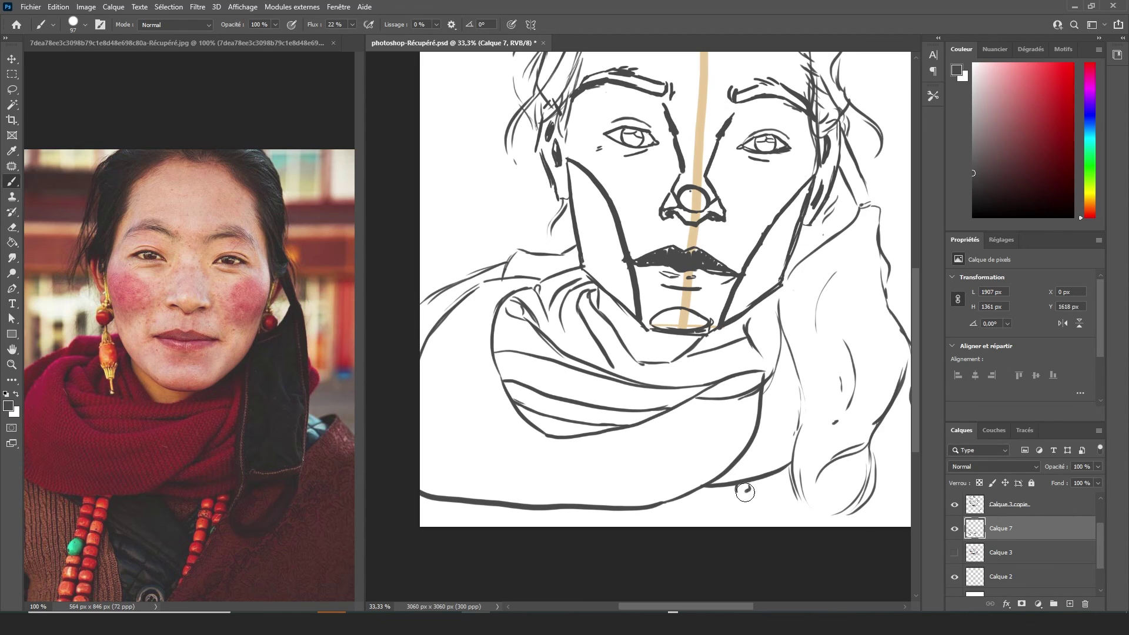
mouse_move(735, 502)
left_mouse_down()
mouse_move(725, 519)
mouse_move(765, 511)
mouse_move(758, 522)
left_mouse_up()
left_click_drag(482, 514, 500, 522)
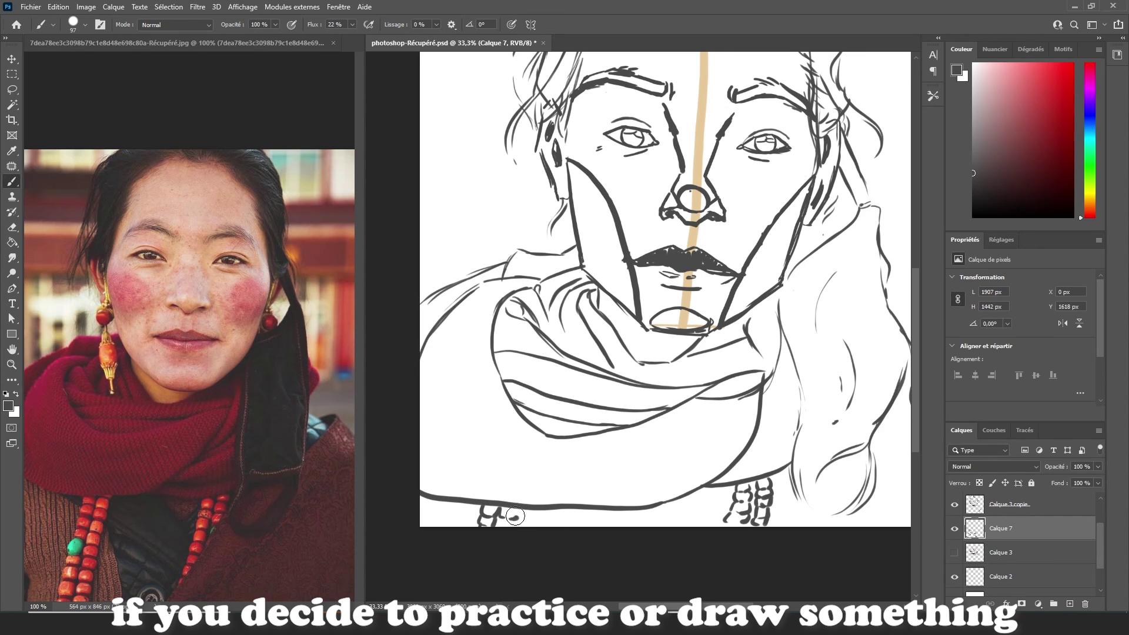
Add the angular edge beside the hanging hair and draw the coat's collar and right shoulder line
left_click_drag(917, 375, 917, 373)
left_click_drag(667, 604, 700, 604)
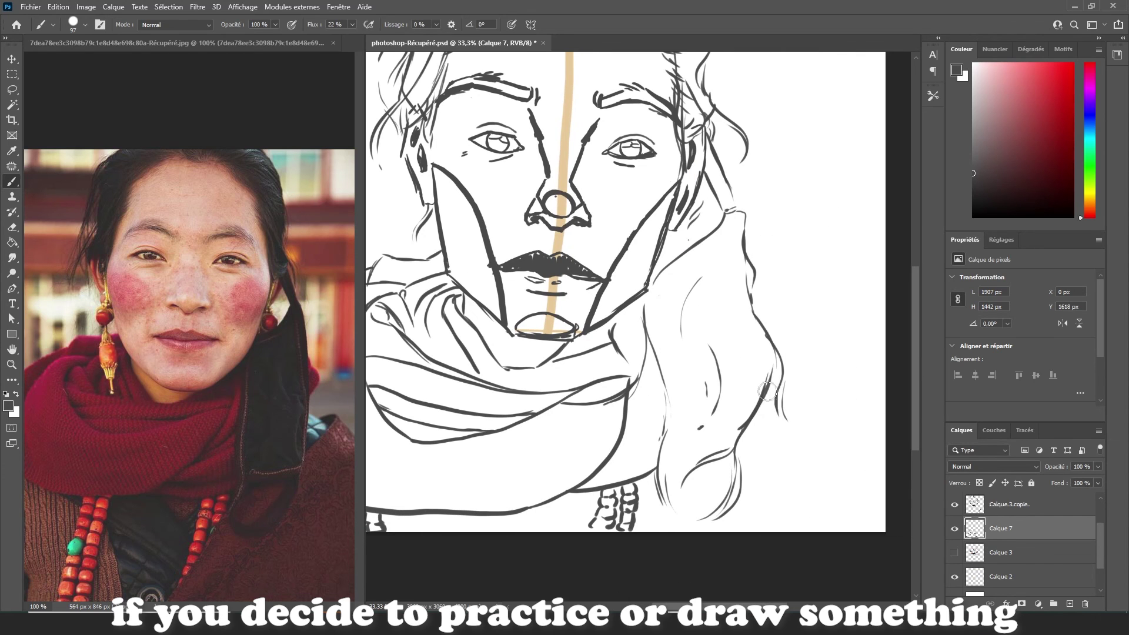
left_click_drag(764, 301, 779, 341)
mouse_move(763, 400)
left_mouse_down()
mouse_move(781, 419)
mouse_move(798, 412)
mouse_move(741, 469)
left_mouse_up()
left_click_drag(660, 506, 635, 528)
left_click_drag(801, 418, 861, 518)
Add short fringe strokes along the scarf's lower left edge and a long curved fold above them
scroll(851, 413, "up", 1)
scroll(851, 414, "left", 3)
left_click_drag(392, 509, 389, 529)
left_click_drag(401, 531, 393, 540)
mouse_move(412, 526)
left_mouse_down()
mouse_move(410, 538)
mouse_move(447, 547)
left_mouse_up()
left_click_drag(453, 529, 467, 548)
left_click_drag(405, 435, 520, 511)
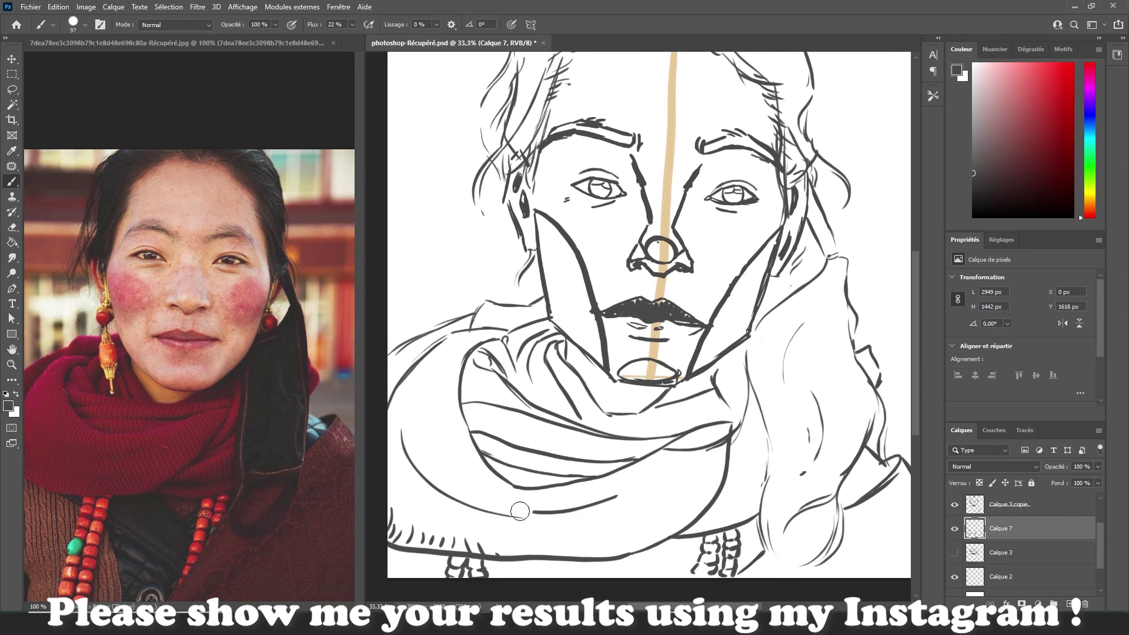
Add a new layer and move it directly above Calque 6
scroll(923, 261, "up", 1)
left_click(1070, 603)
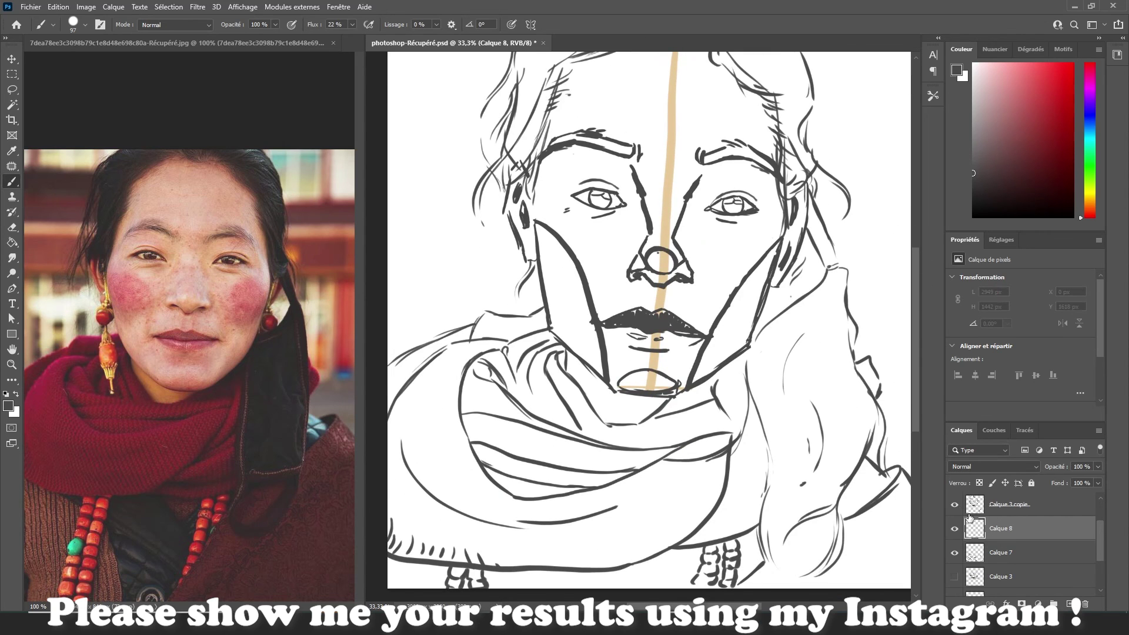
left_click_drag(993, 529, 994, 495)
left_click_drag(916, 394, 917, 380)
left_click(954, 530)
left_click(954, 530)
scroll(989, 543, "up", 1)
left_click_drag(991, 547, 991, 505)
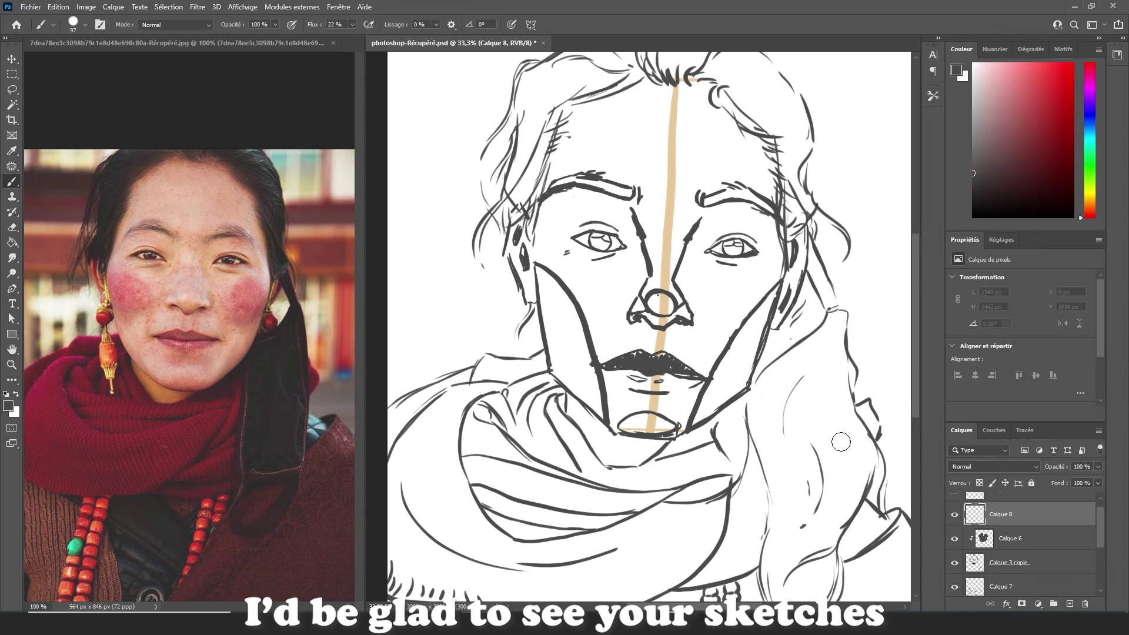
Draw the long beaded earring with its pendant at the left ear and the round earring at the right ear
left_click(242, 338)
key("ctrl+plus")
left_click_drag(200, 336, 318, 334)
left_click(527, 247)
left_click_drag(530, 229, 538, 322)
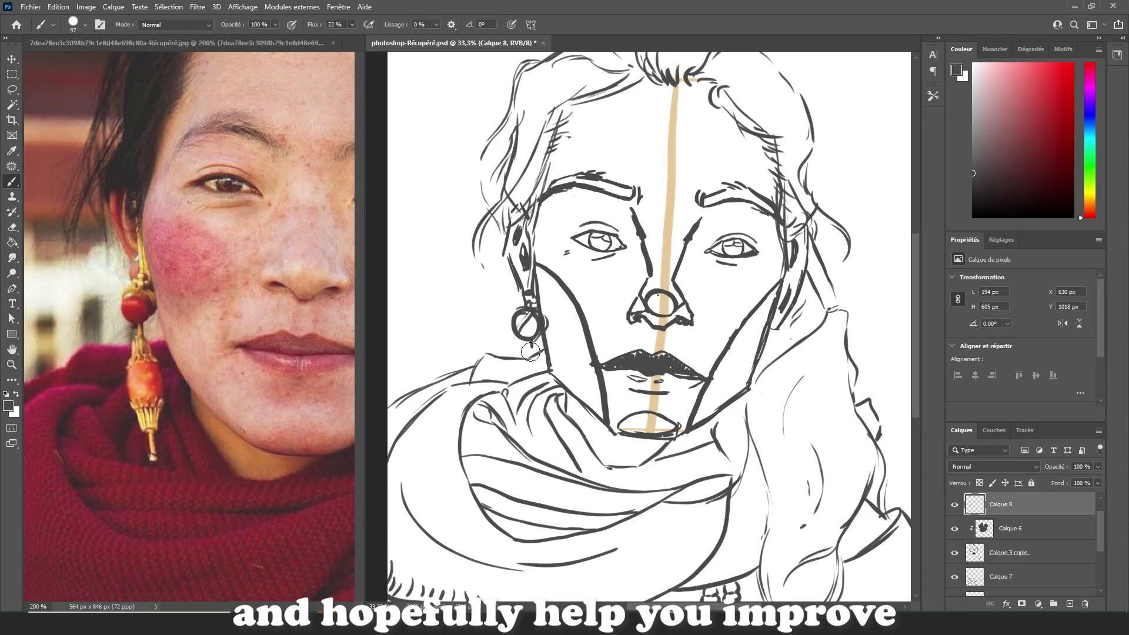
left_click_drag(529, 365, 546, 438)
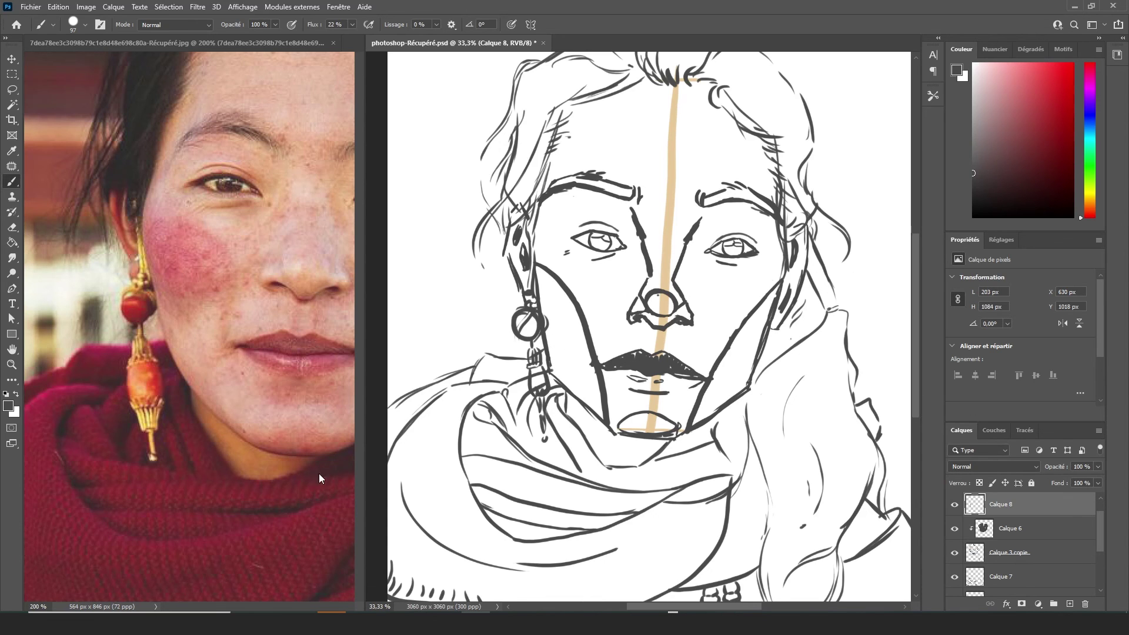
left_click_drag(793, 247, 784, 293)
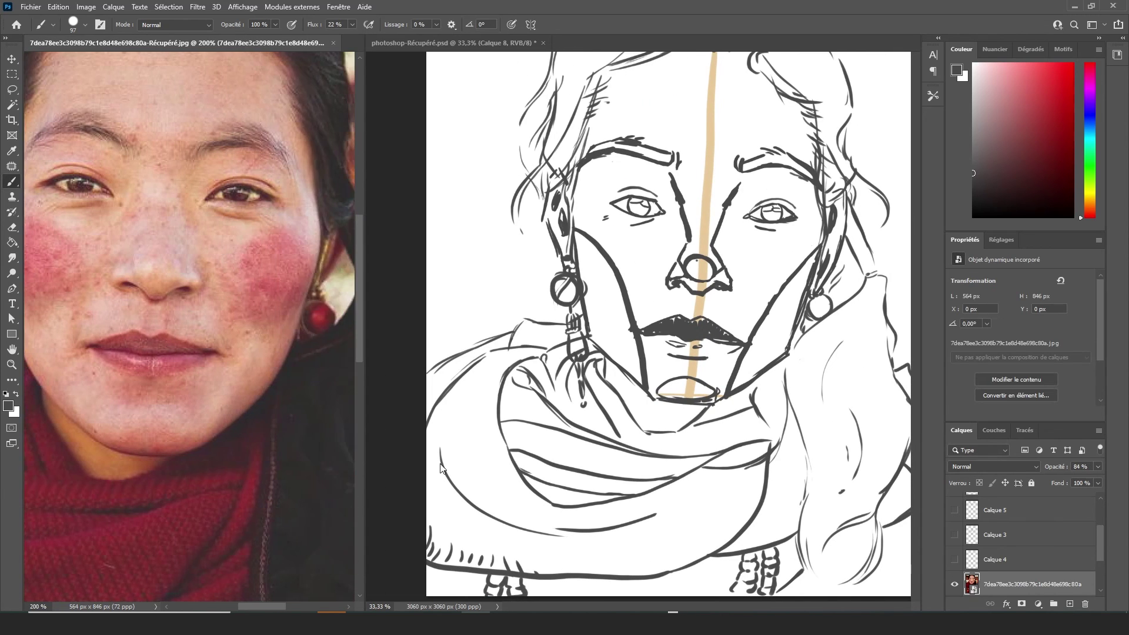
Sample a red from the reference photo and add a new layer above Calque 8 in that document
left_click(326, 325)
left_click(597, 239)
left_click(321, 323, "alt")
left_click(315, 292)
left_click(598, 239)
scroll(1015, 515, "up", 3)
left_click(1016, 505)
left_click(1070, 604)
Set the brush size to 26 and draw a red spiral over each flushed cheek in the reference photo
left_click(84, 24)
left_click(86, 63)
mouse_move(287, 240)
left_mouse_down()
mouse_move(247, 282)
mouse_move(281, 272)
left_mouse_up()
left_click_drag(149, 271, 117, 254)
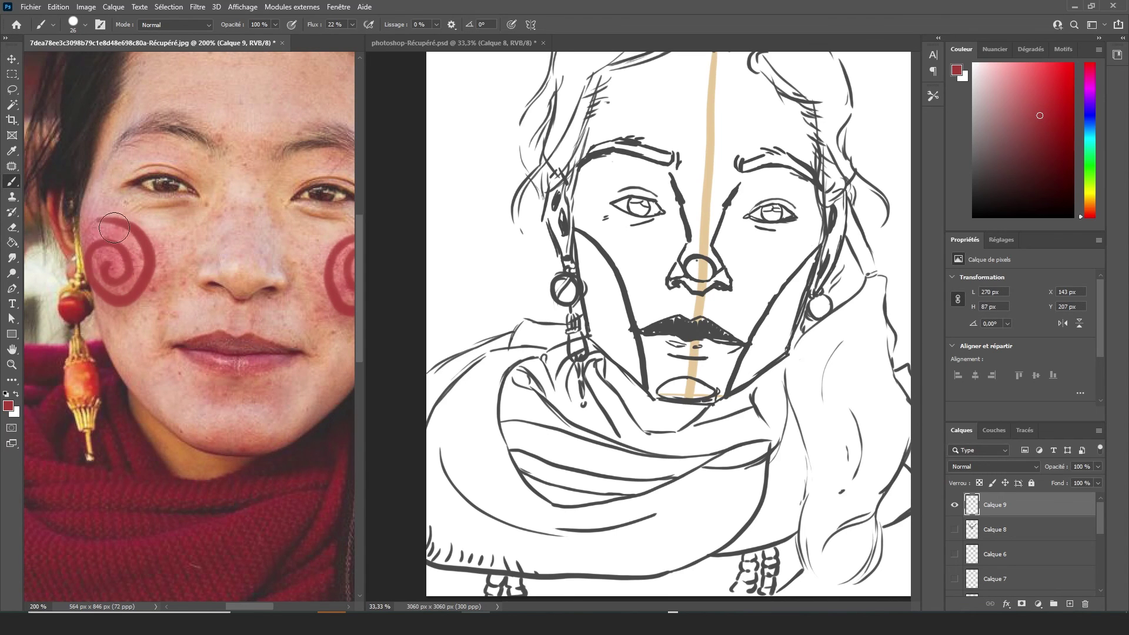
scroll(277, 596, "right", 3)
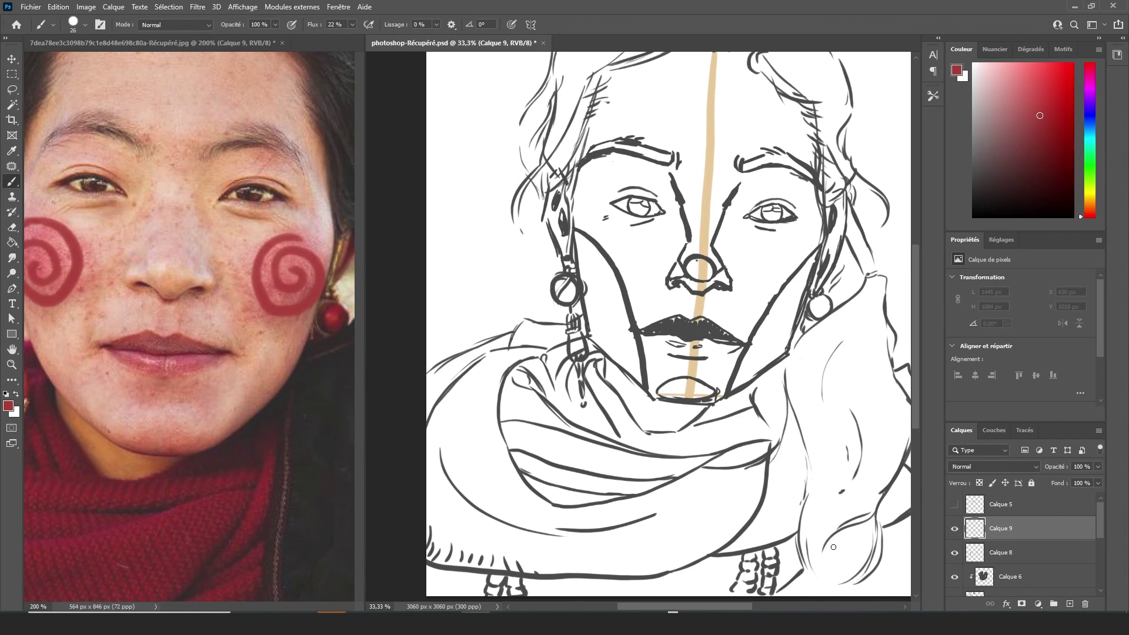
Set the brush size to 87 and draw a red spiral on the sketch's right cheek
left_click_drag(638, 605, 644, 605)
left_click(84, 25)
mouse_move(780, 251)
left_mouse_down()
mouse_move(760, 242)
mouse_move(746, 281)
left_mouse_up()
key("ctrl+z")
mouse_move(781, 252)
left_mouse_down()
mouse_move(767, 246)
mouse_move(764, 299)
left_mouse_up()
key("ctrl+z")
mouse_move(784, 255)
left_mouse_down()
mouse_move(757, 245)
mouse_move(763, 284)
left_mouse_up()
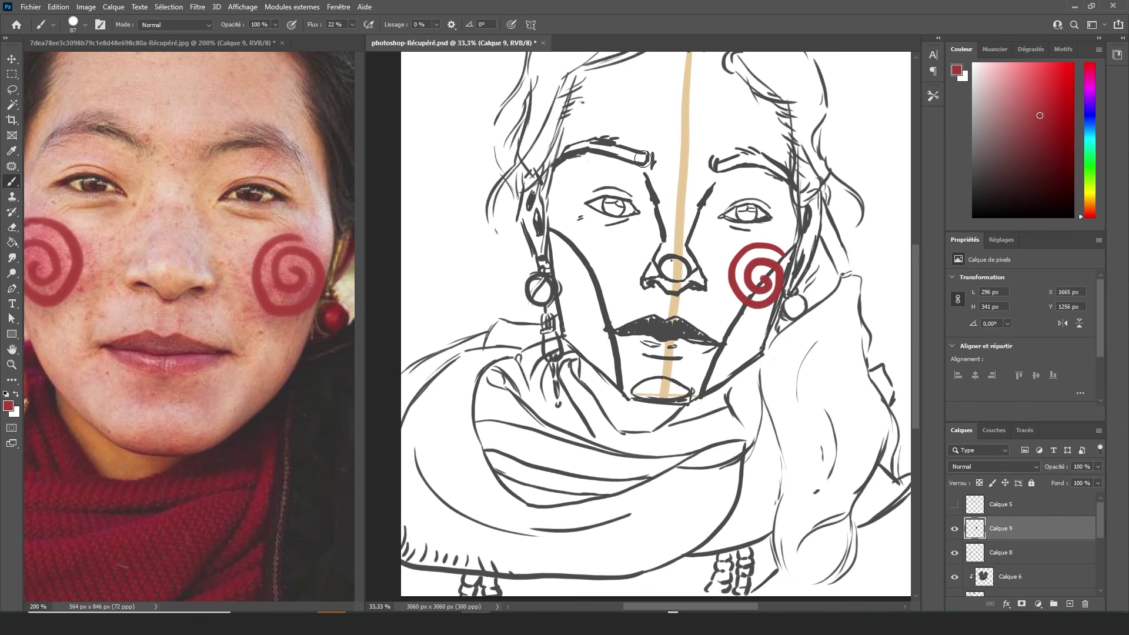
Draw a matching red spiral on the sketch's left cheek
left_click_drag(551, 246, 579, 270)
key("ctrl+z")
mouse_move(553, 250)
left_mouse_down()
mouse_move(599, 264)
mouse_move(577, 272)
left_mouse_up()
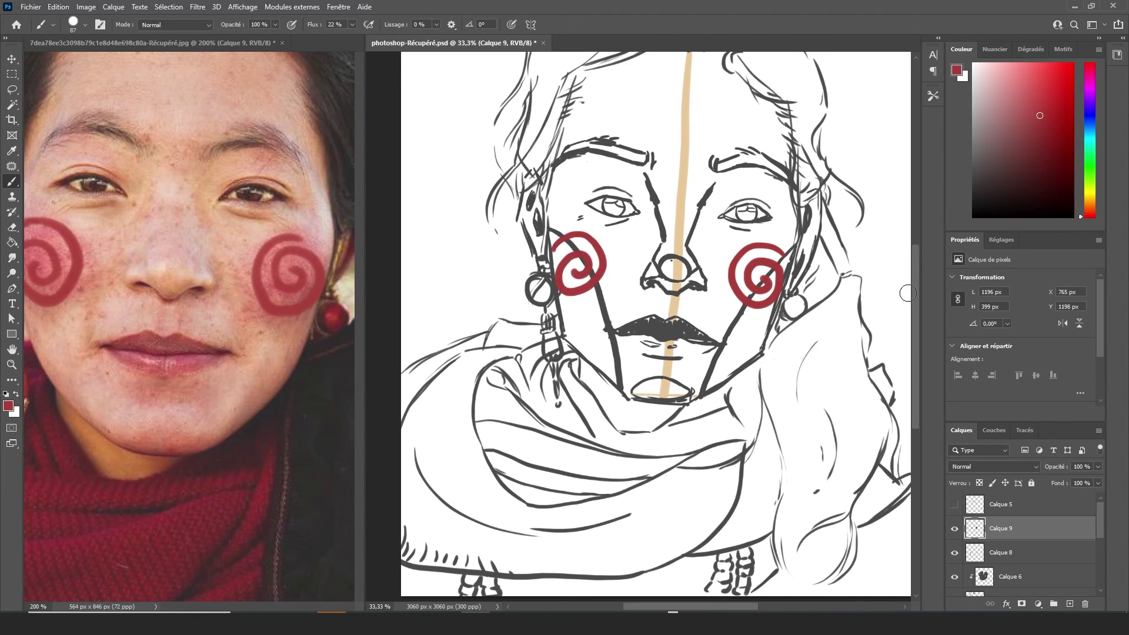
left_click_drag(915, 293, 915, 303)
scroll(640, 443, "right", 2)
key("ctrl+minus")
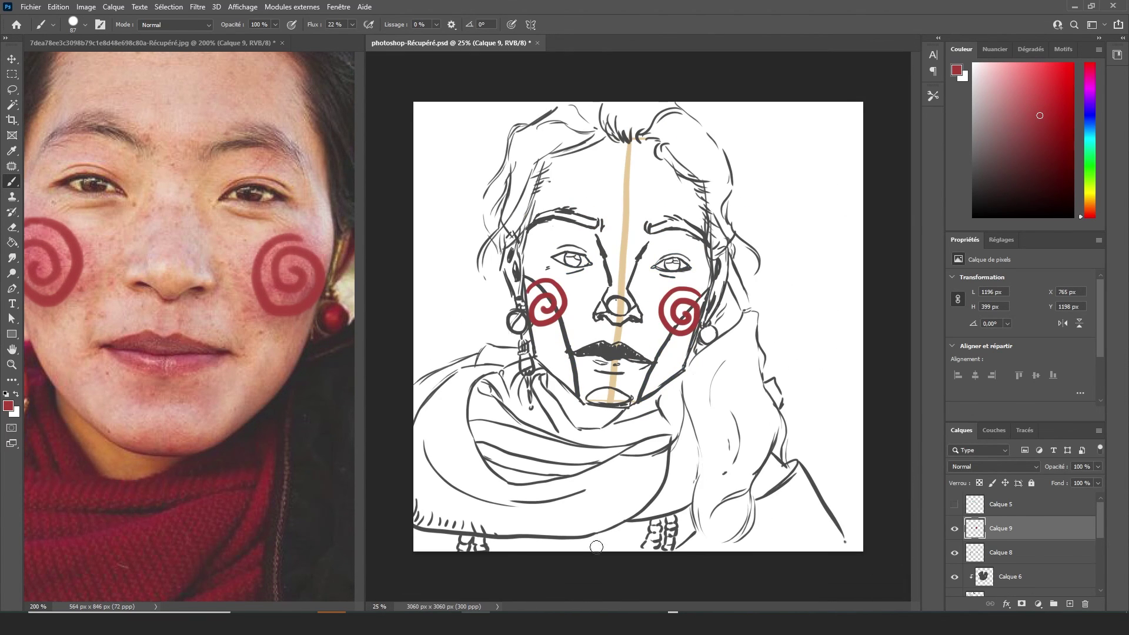
Merge the clipped layer Calque 6 into Calque 3 copie in the sketch document
left_click(297, 607)
left_click_drag(297, 609, 246, 609)
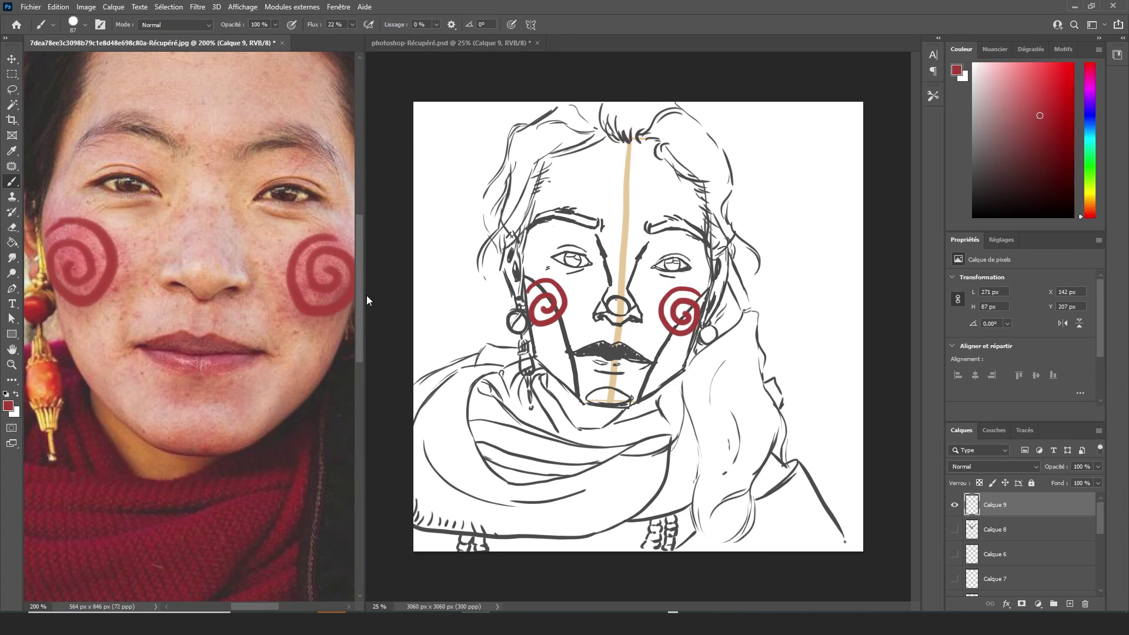
left_click_drag(1102, 528, 1102, 545)
left_click(450, 43)
left_click(1000, 528)
left_click(954, 543)
left_click(954, 542)
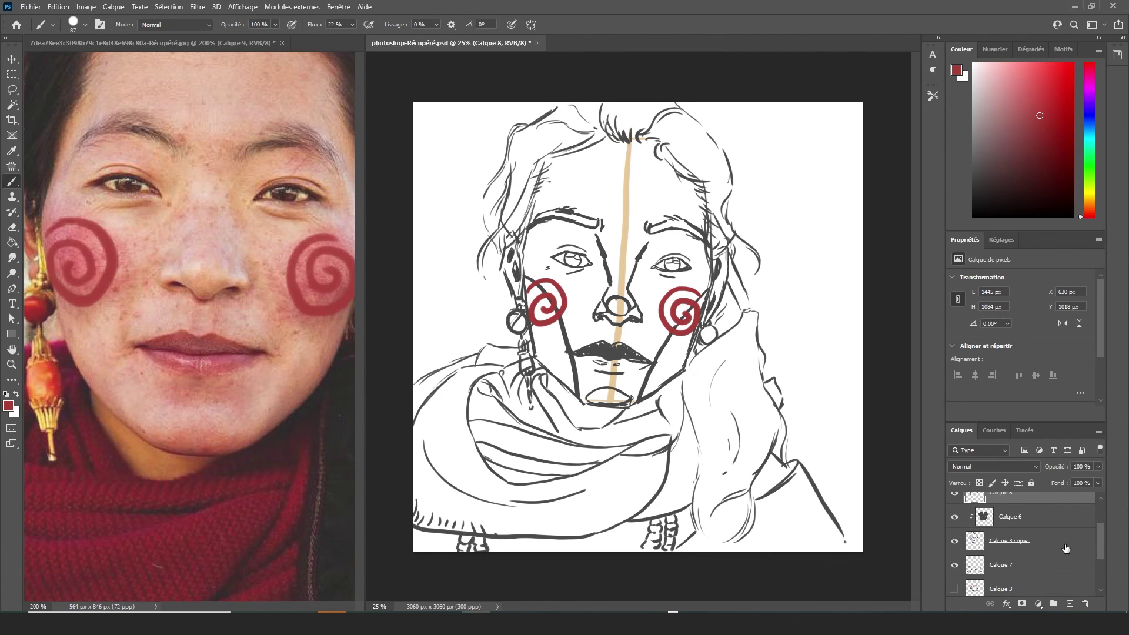
left_click(1009, 518)
right_click(1008, 523)
left_click(994, 365)
Select both eyebrows with the Lasso, move them slightly downward with Free Transform, and deselect
key("ctrl+plus")
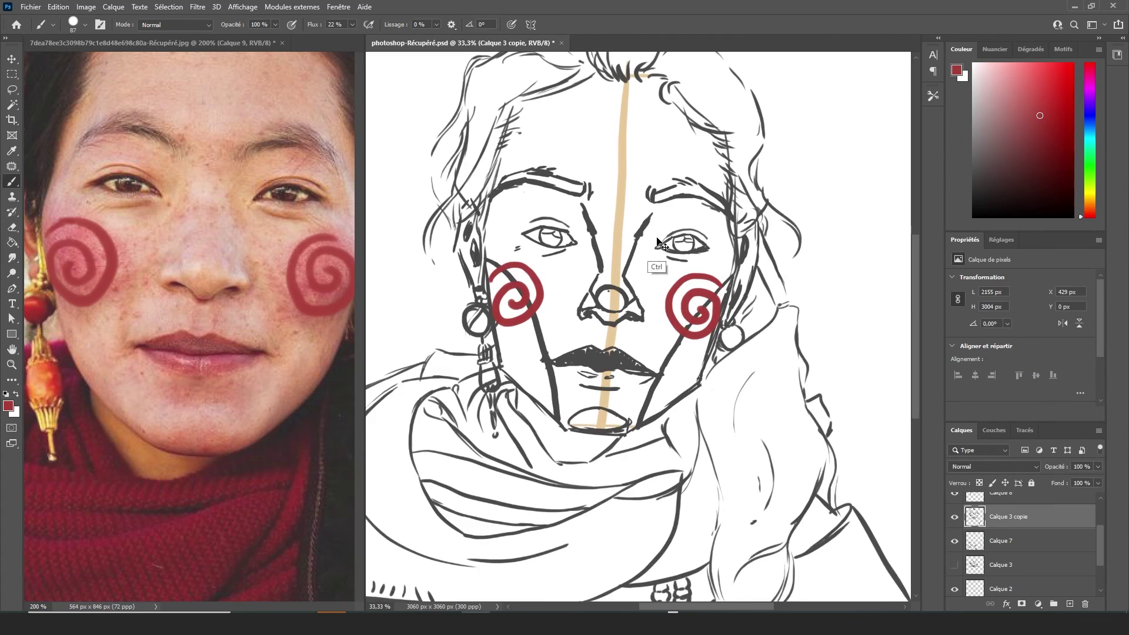
scroll(663, 244, "up", 2)
key("m")
right_click(13, 74)
left_click(12, 89)
mouse_move(508, 237)
left_mouse_down()
mouse_move(491, 262)
mouse_move(647, 274)
left_mouse_up()
left_click(507, 239)
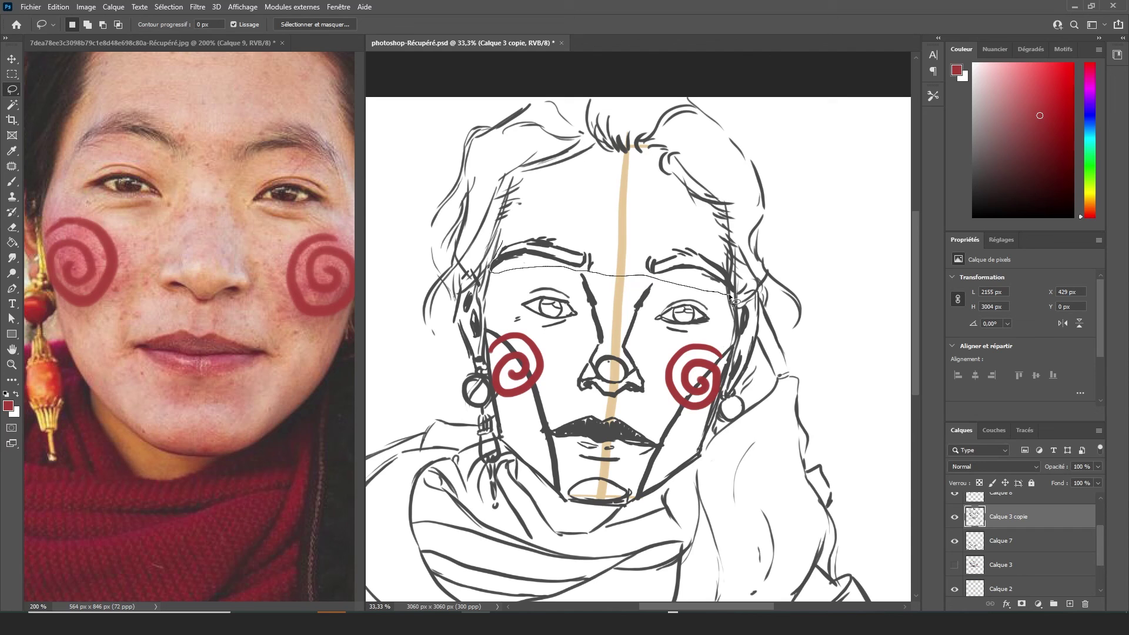
left_click_drag(713, 254, 500, 241)
key("ctrl+t")
left_click_drag(639, 276, 641, 284)
key("Return")
key("ctrl+d")
Check the earring layer's visibility and hide the layer holding the tan vertical centre line
left_click(12, 226)
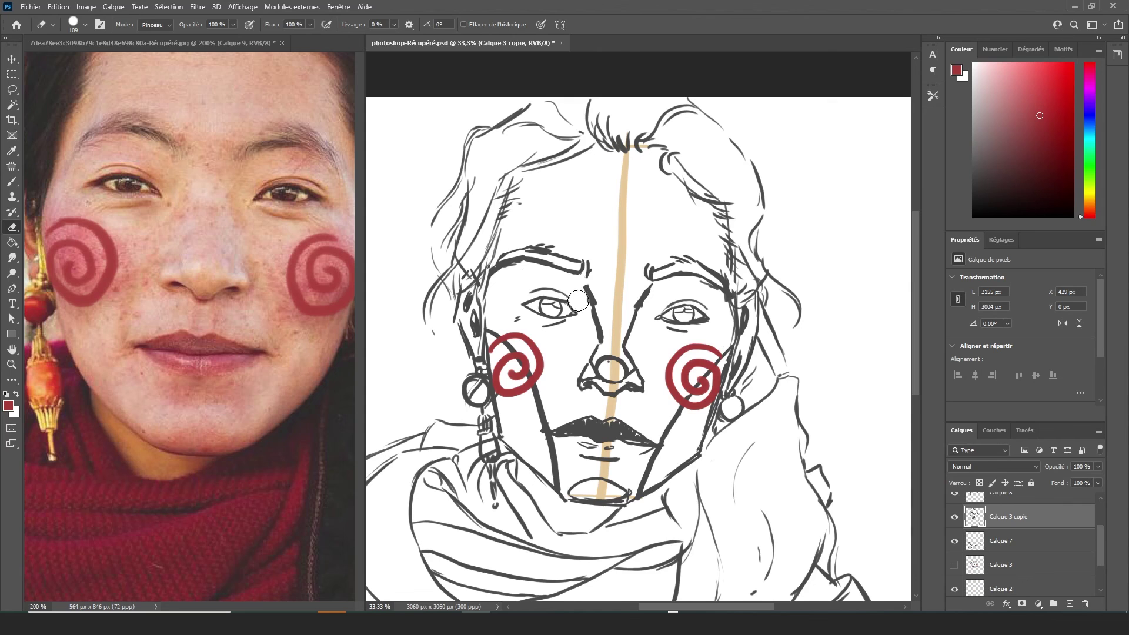
scroll(912, 292, "down", 3)
scroll(1102, 560, "up", 2)
left_click(954, 551)
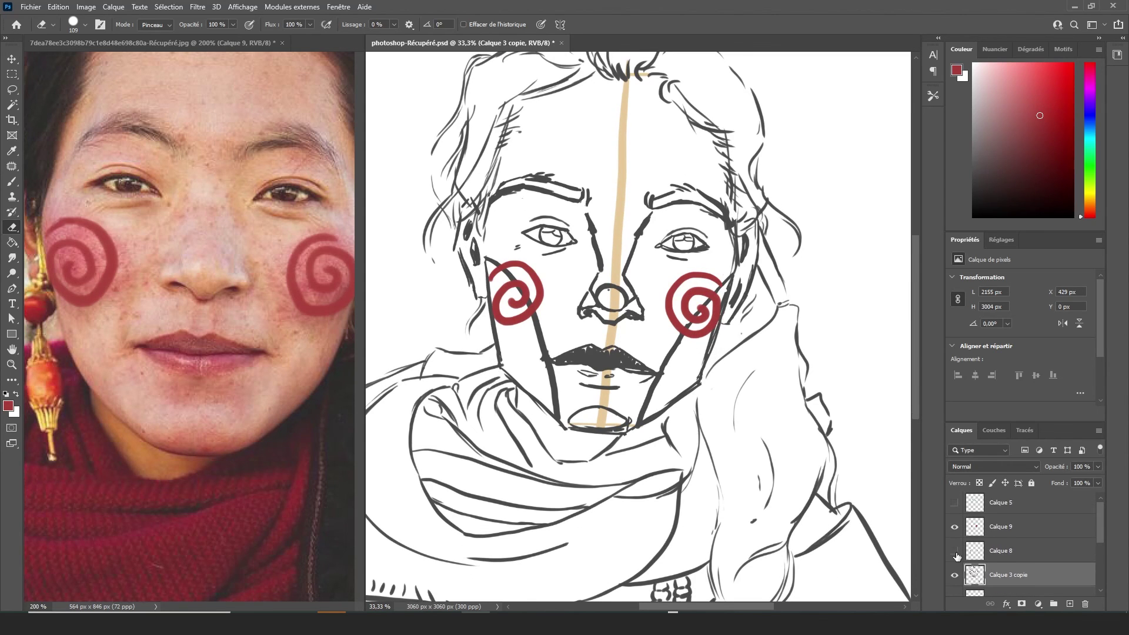
left_click(954, 550)
left_click_drag(1100, 514, 1102, 546)
left_click(954, 564)
Lower the opacity of Calque 3 copie, beneath its duplicate, to 13%
scroll(891, 308, "up", 1)
key("ctrl+minus")
scroll(1029, 517, "up", 1)
left_click_drag(1097, 467, 1047, 480)
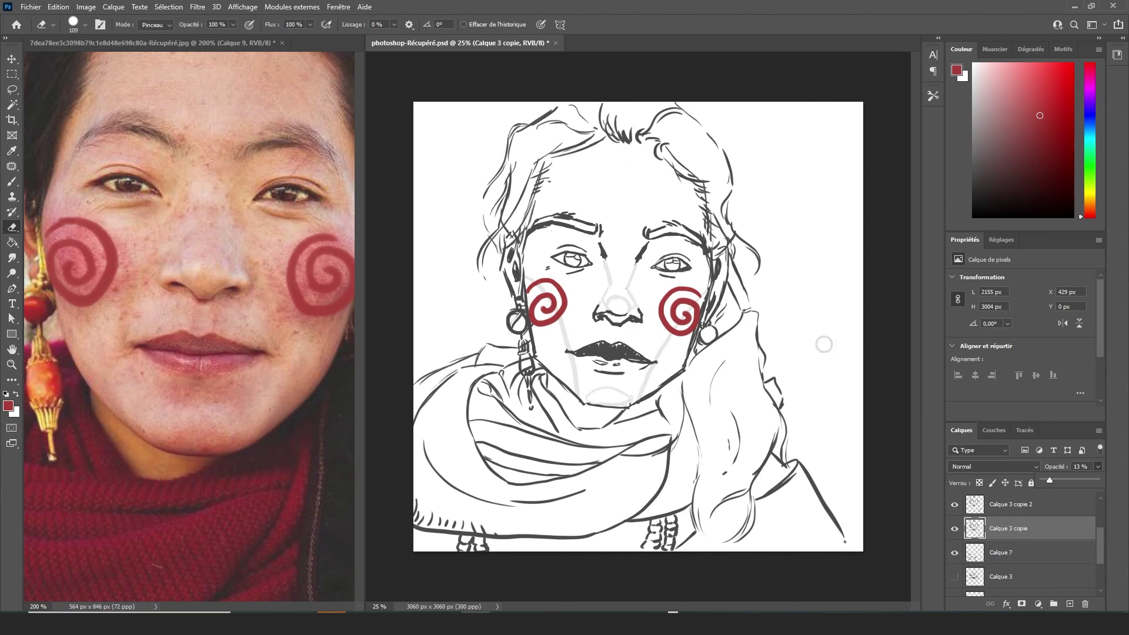